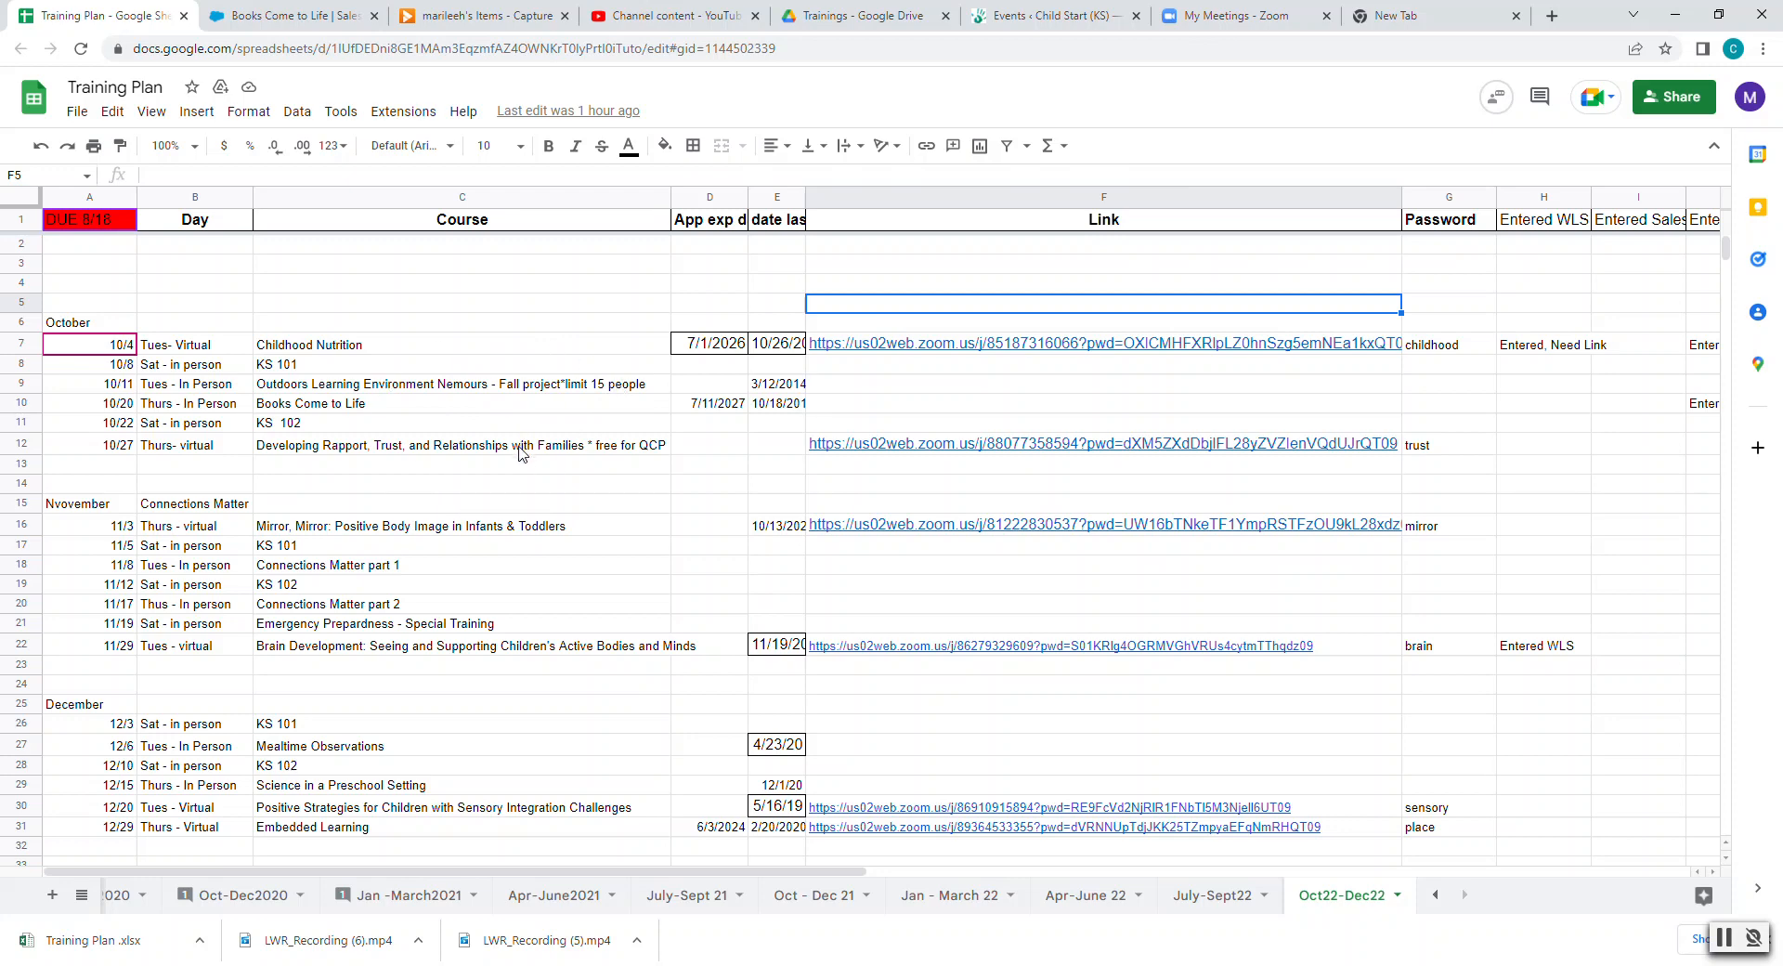
- Copy the 'Mirror, Mirror: Positive Body Image in Infants & Toddlers' title from cell C16 for WordPress
{"action": "double_click", "coordinate": [520, 454]}
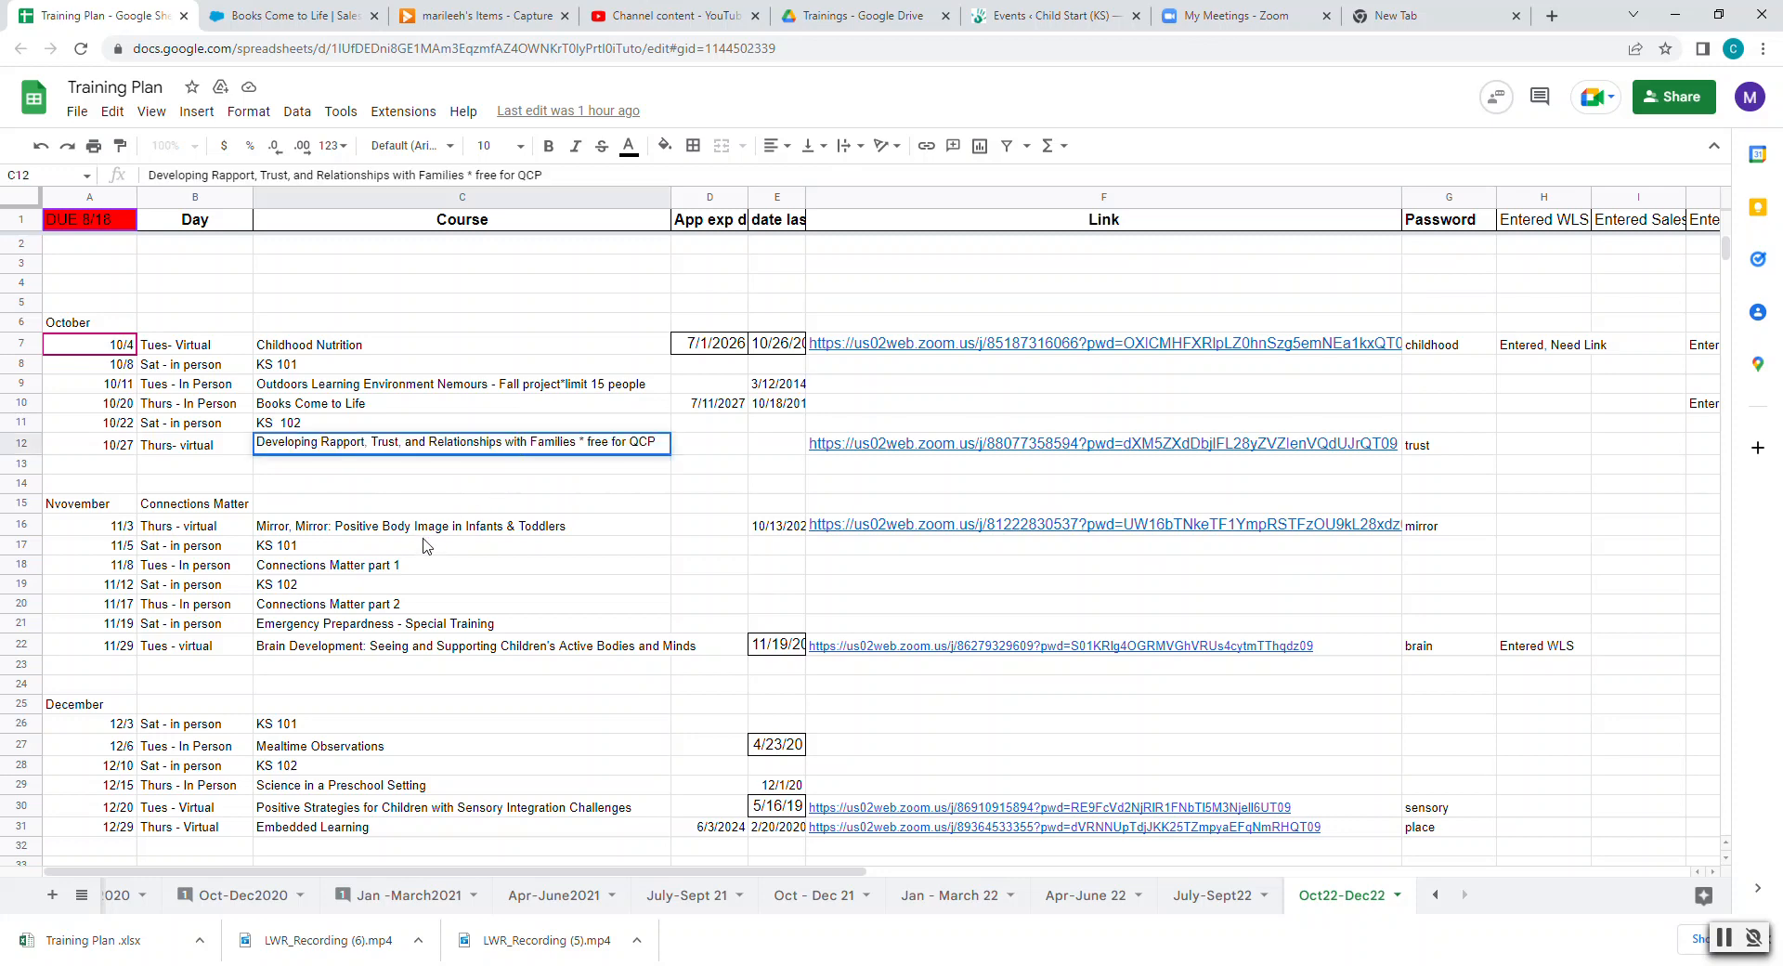
{"action": "left_click", "coordinate": [440, 568]}
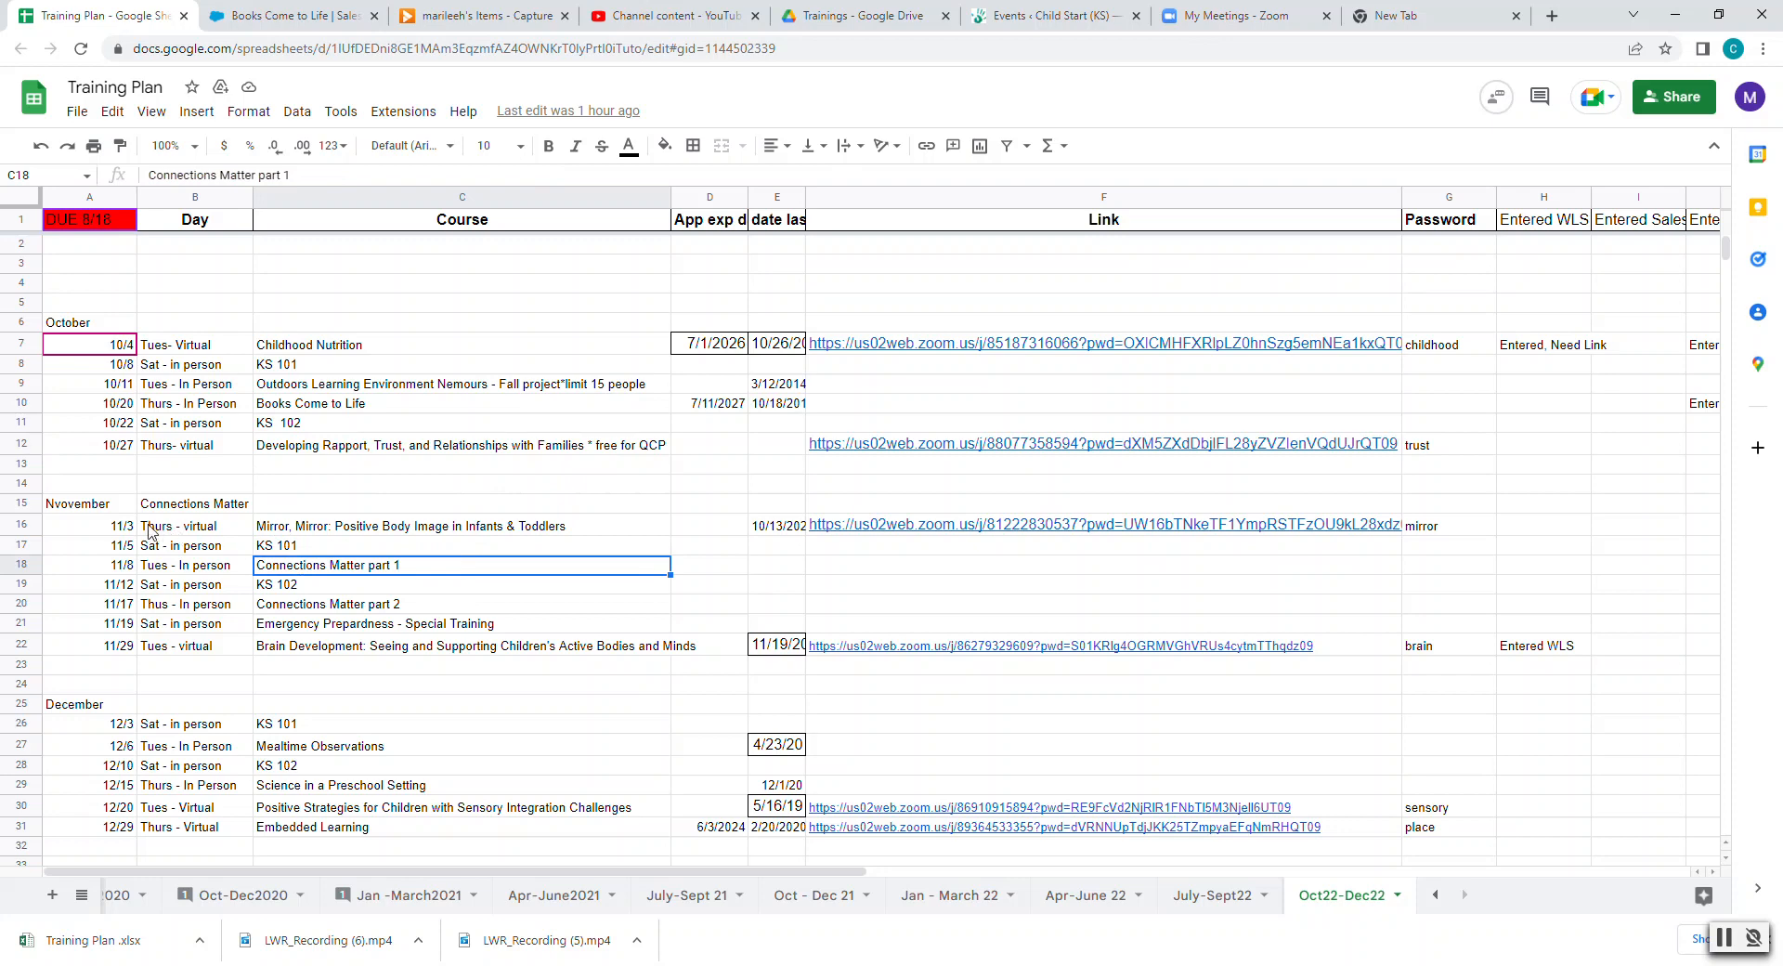
{"action": "double_click", "coordinate": [259, 523]}
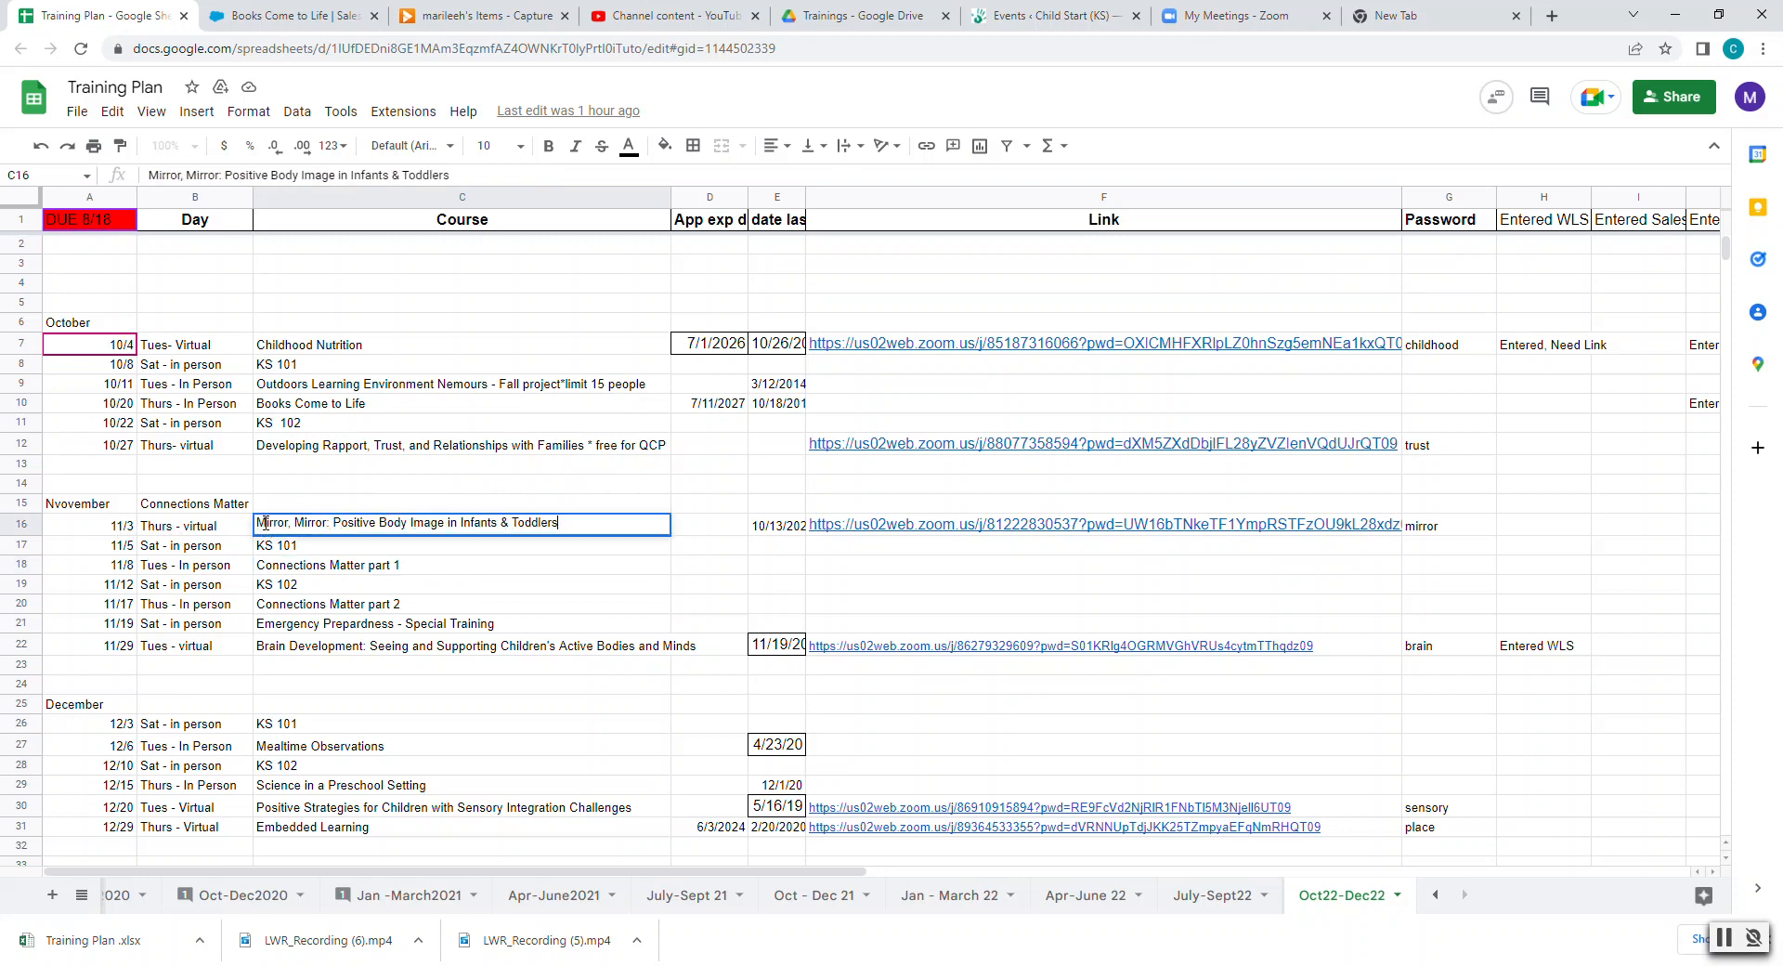
{"action": "left_click_drag", "start_coordinate": [259, 524], "coordinate": [581, 522]}
{"action": "key", "text": "ctrl+c"}
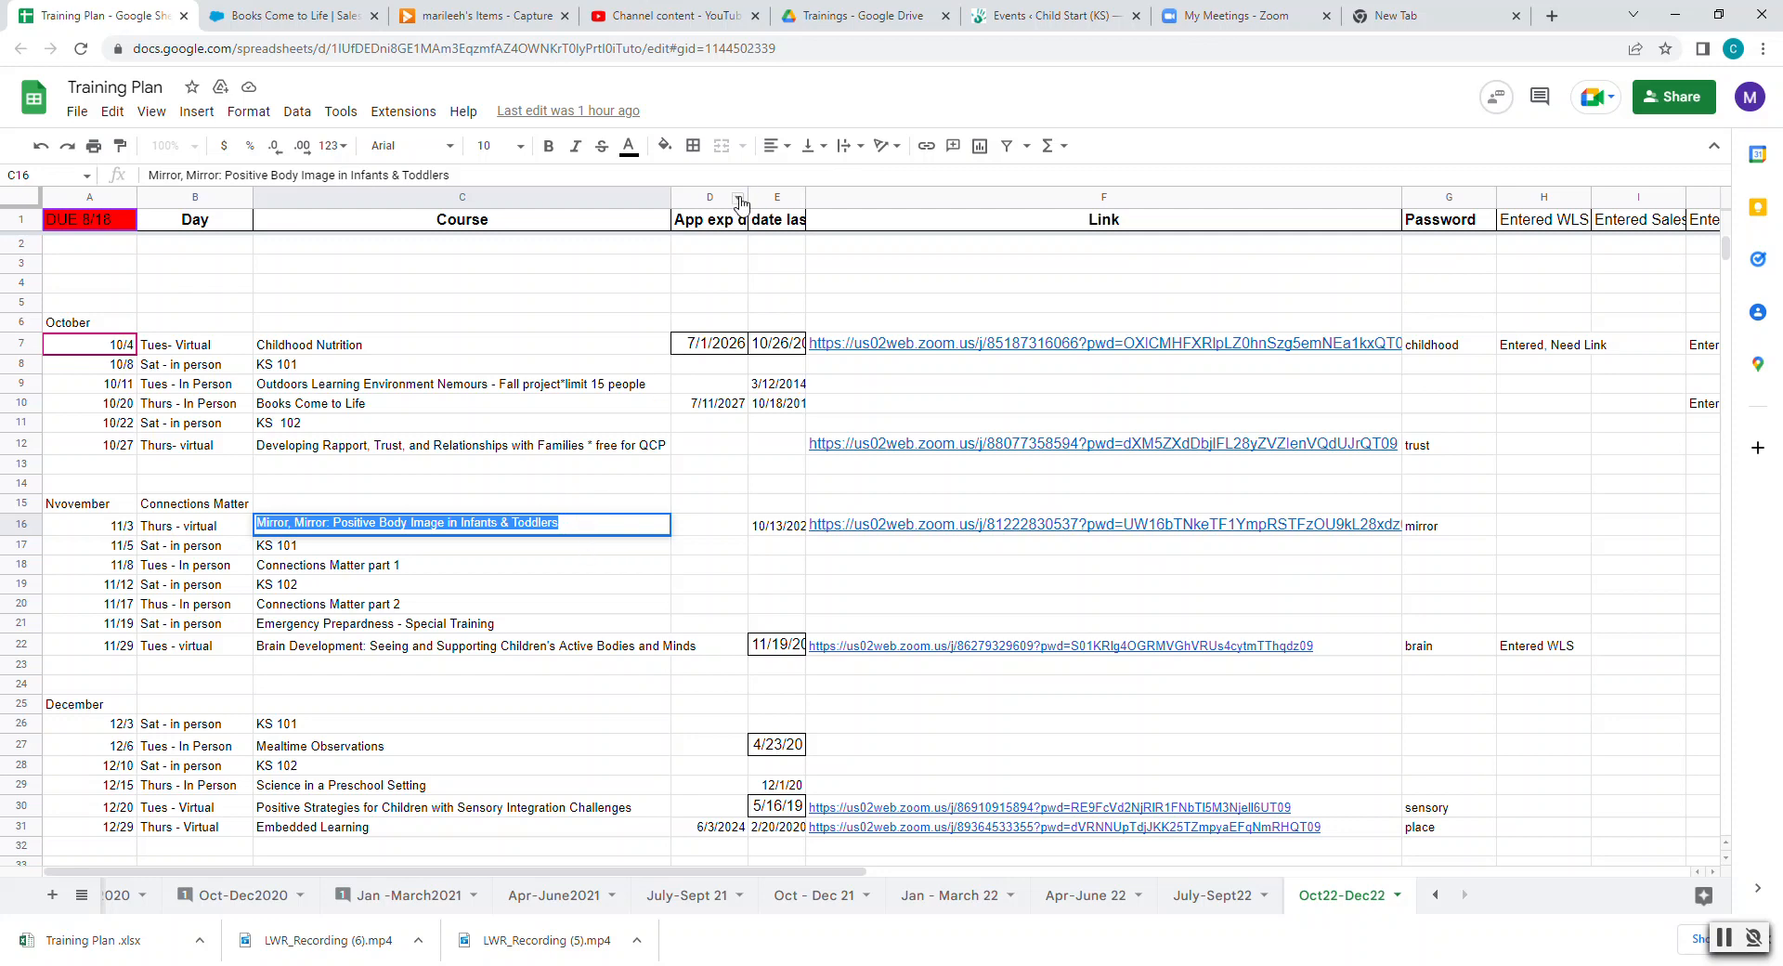
{"action": "left_click", "coordinate": [1035, 15]}
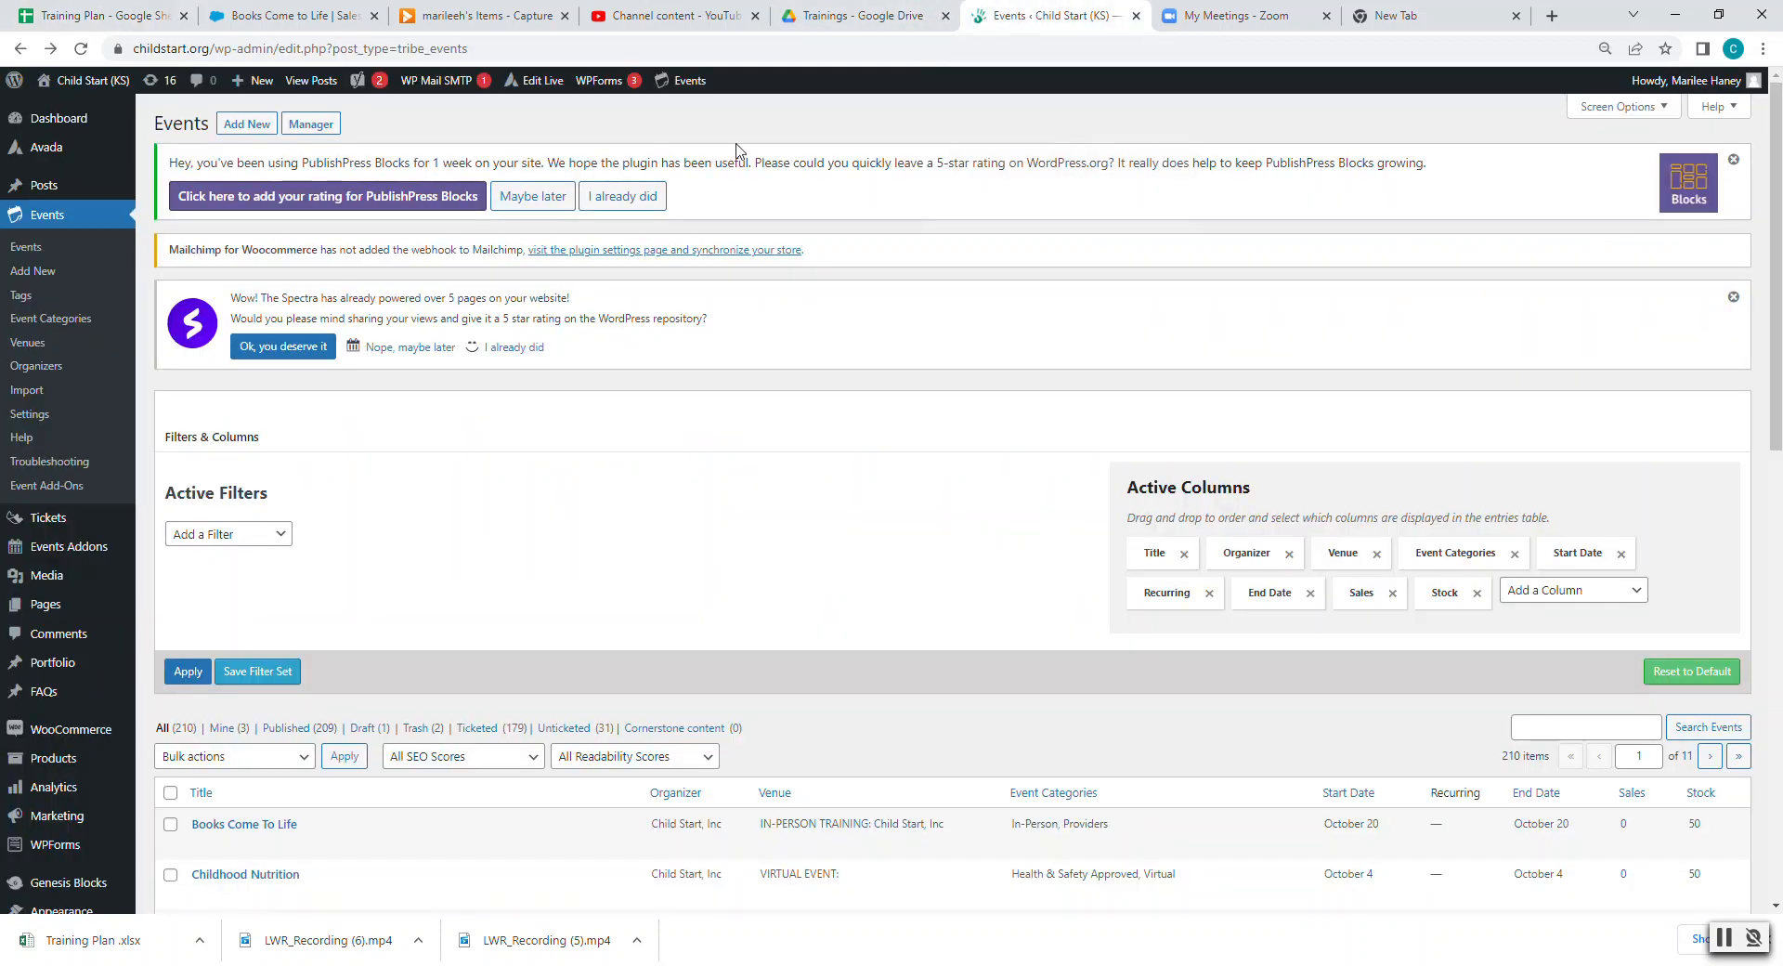
{"action": "left_click", "coordinate": [59, 117]}
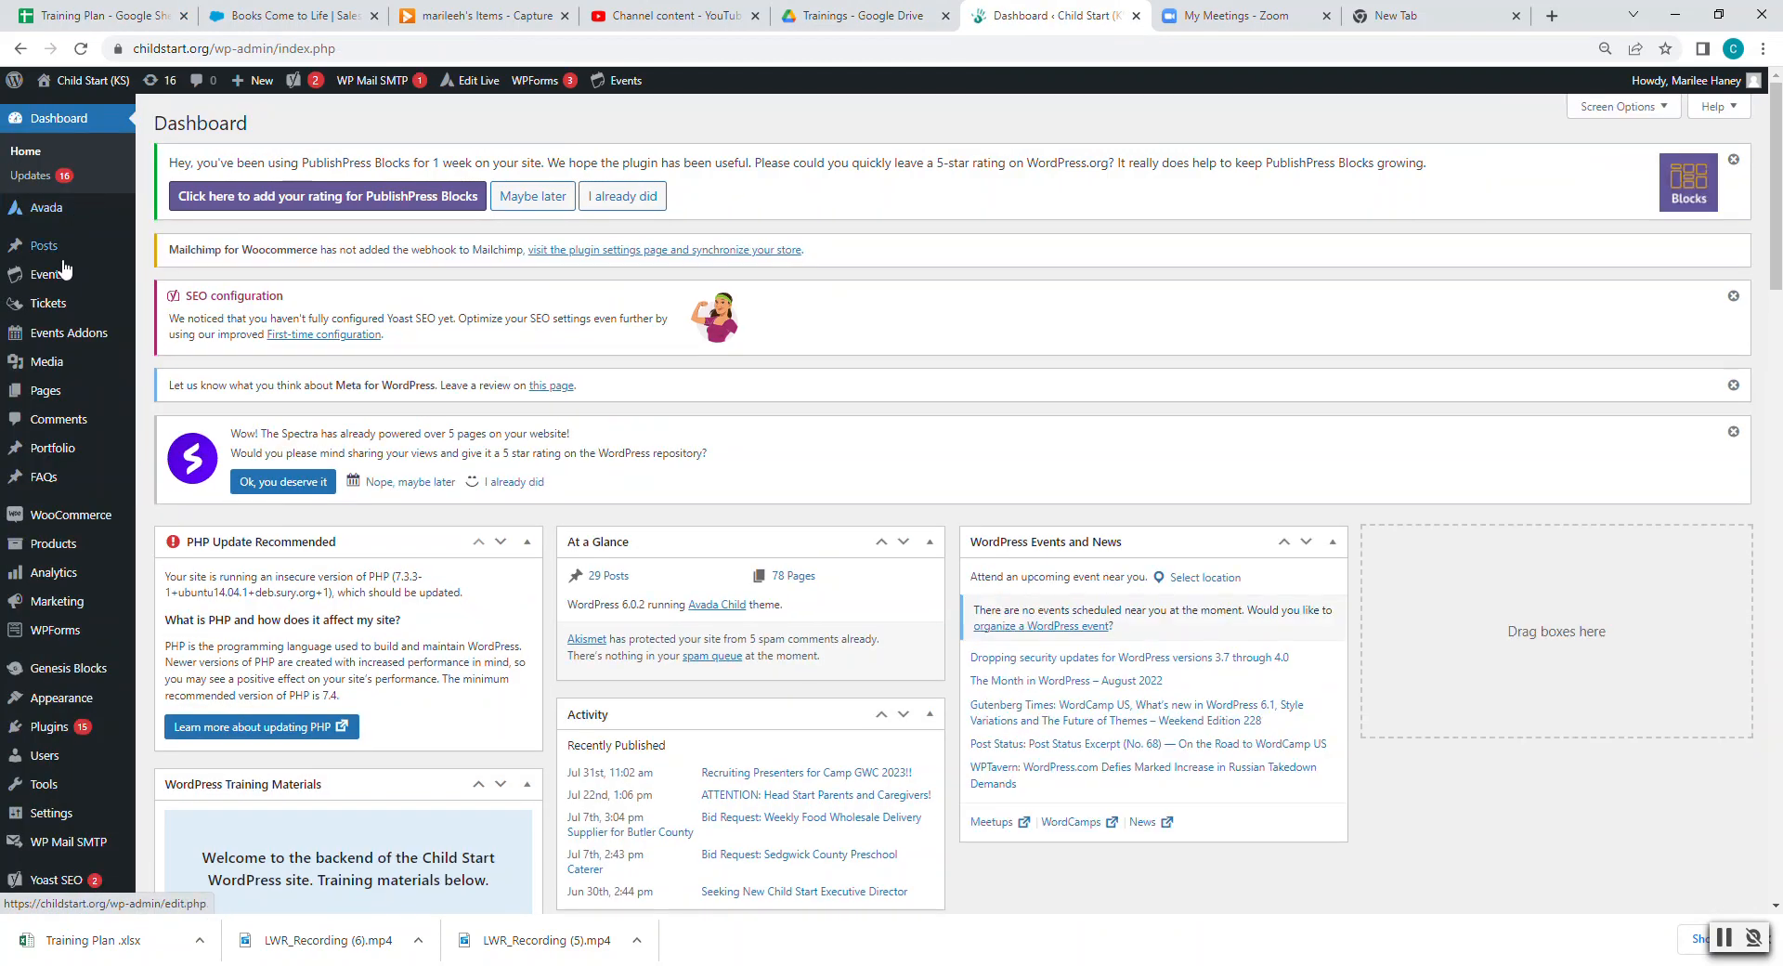
{"action": "mouse_move", "coordinate": [58, 283]}
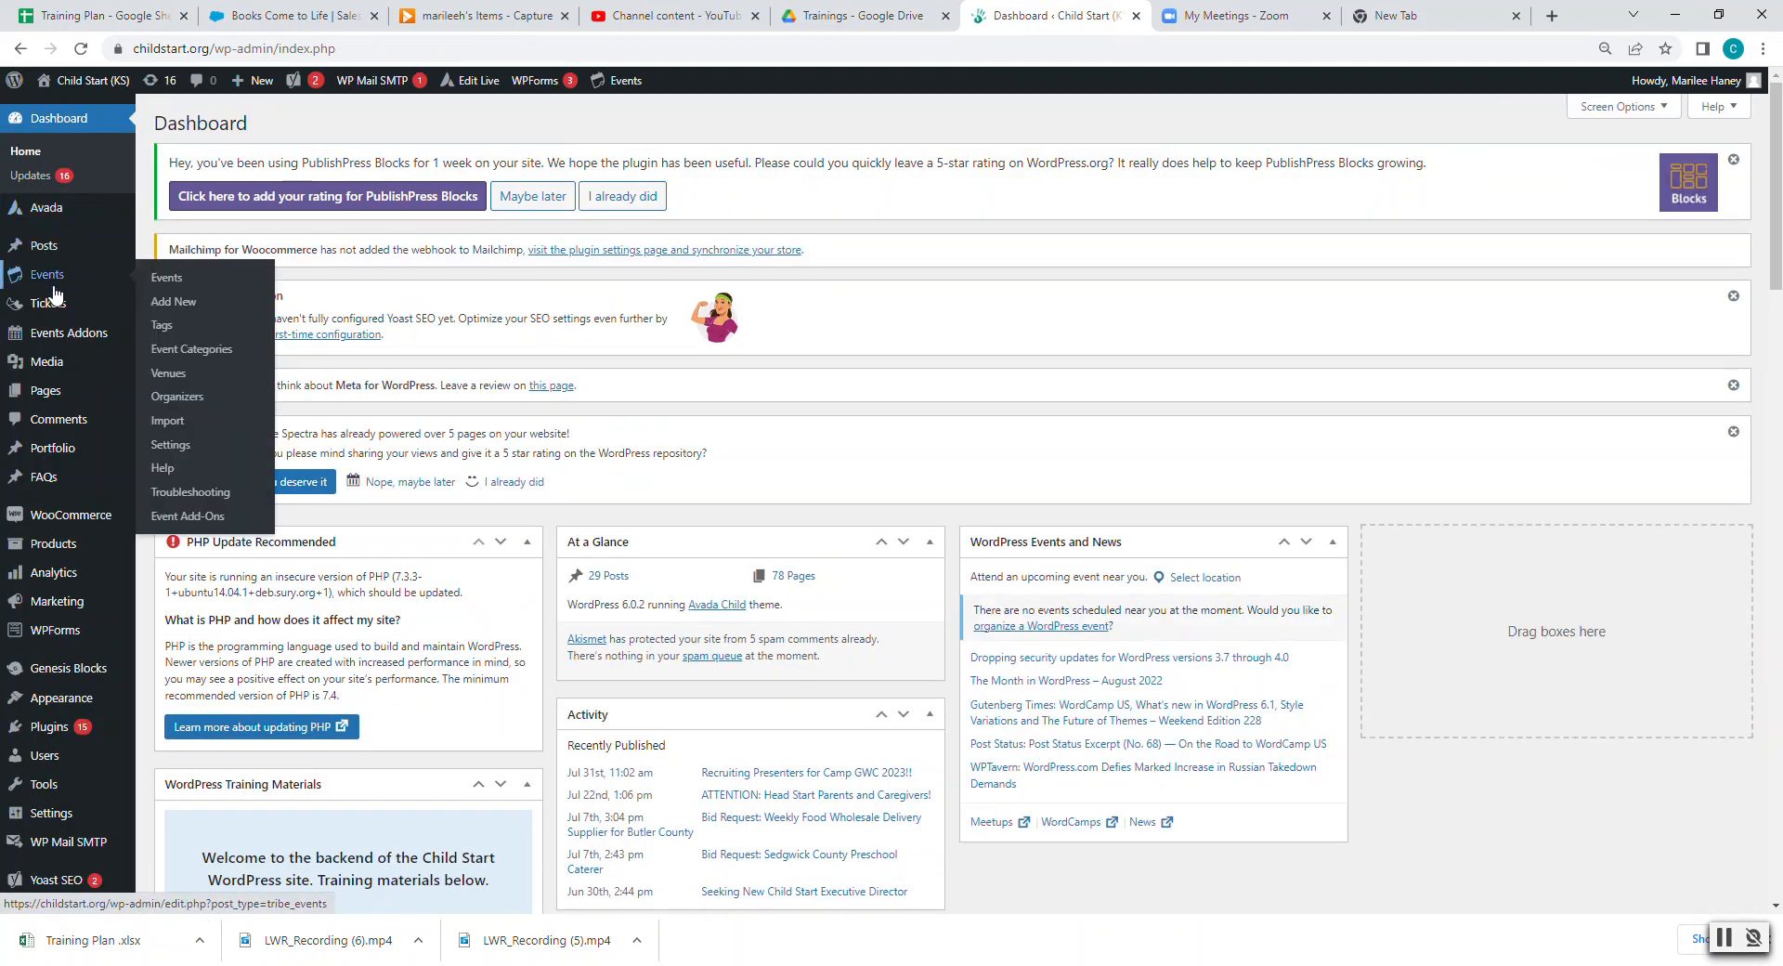
{"action": "left_click", "coordinate": [165, 280]}
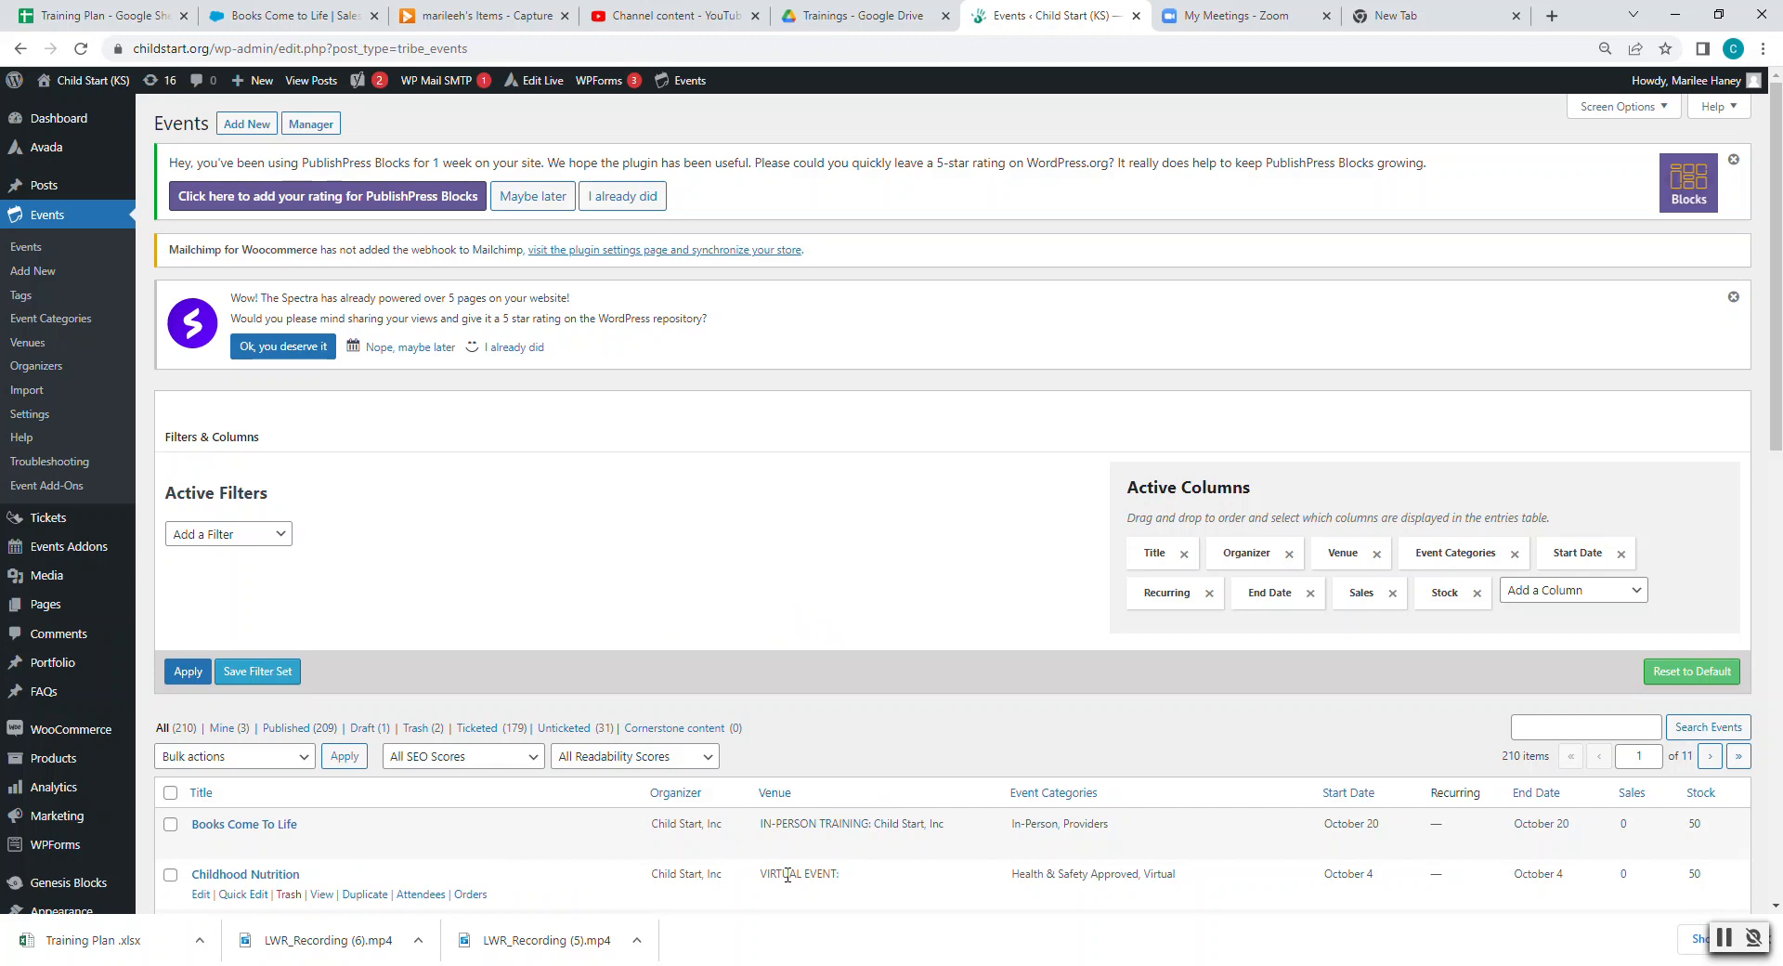
{"action": "scroll", "coordinate": [787, 874], "scroll_direction": "down", "scroll_amount": 1}
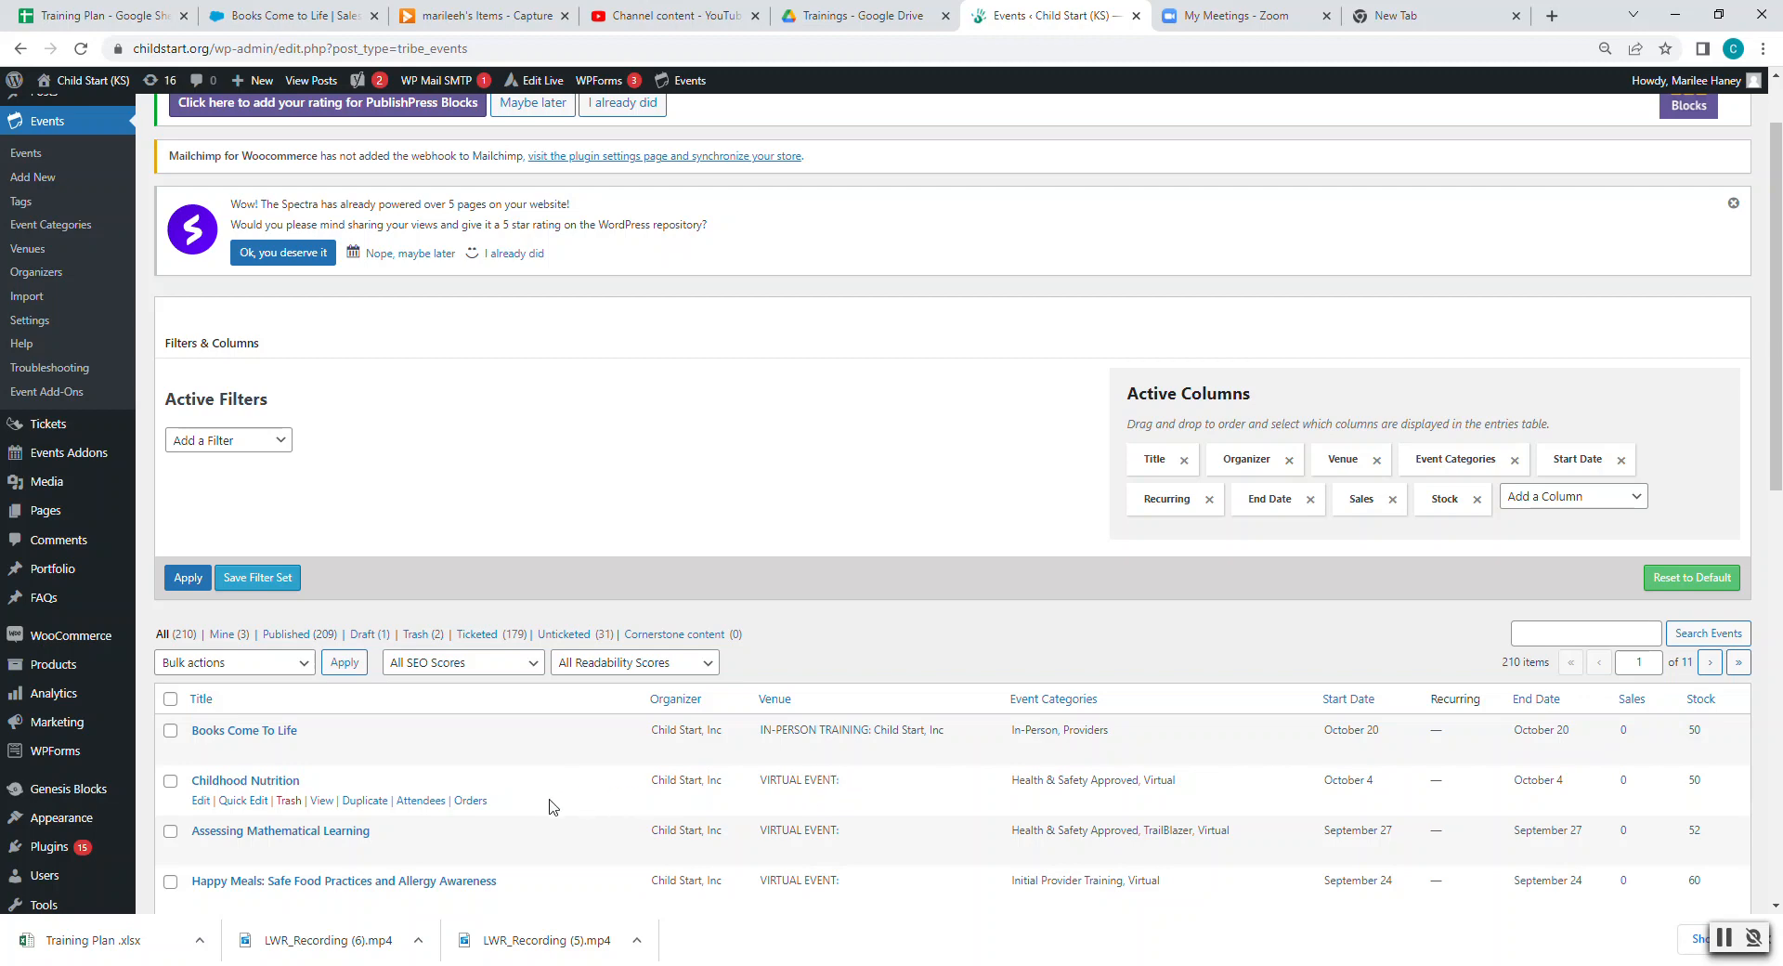
- Duplicate the Childhood Nutrition event into a new draft
{"action": "left_click", "coordinate": [367, 802]}
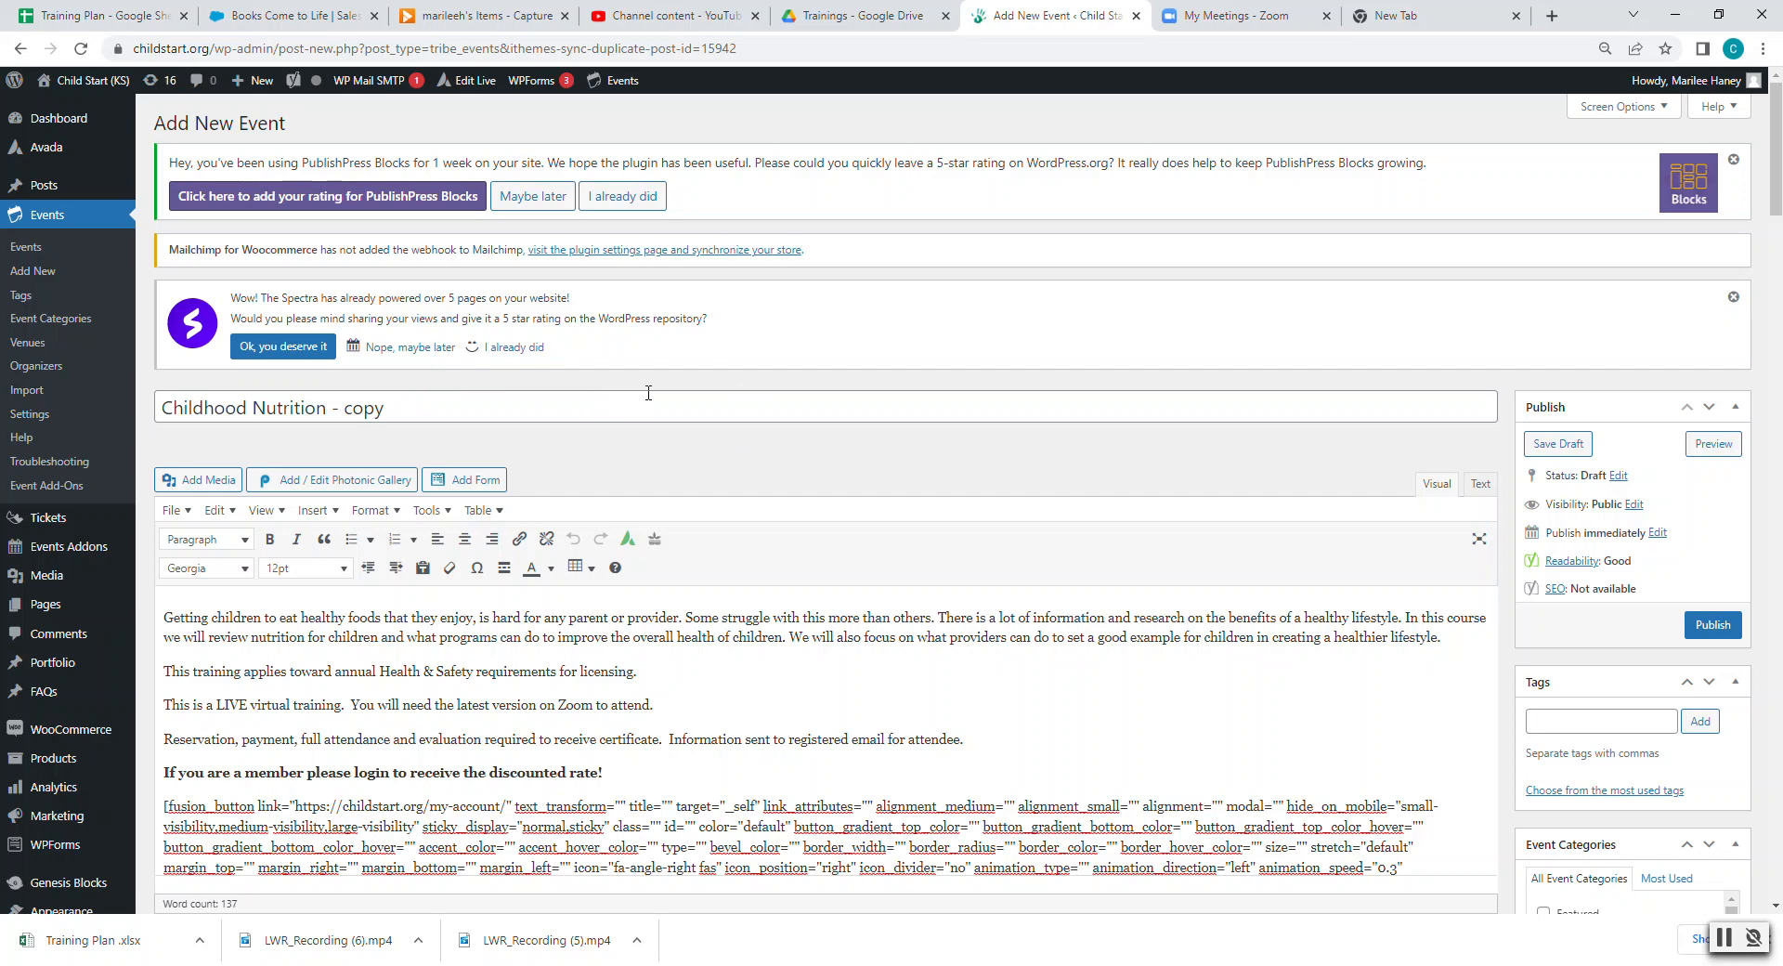
- Replace the 'Childhood Nutrition - copy' title with the pasted Mirror, Mirror title
{"action": "left_click_drag", "start_coordinate": [464, 409], "coordinate": [154, 427]}
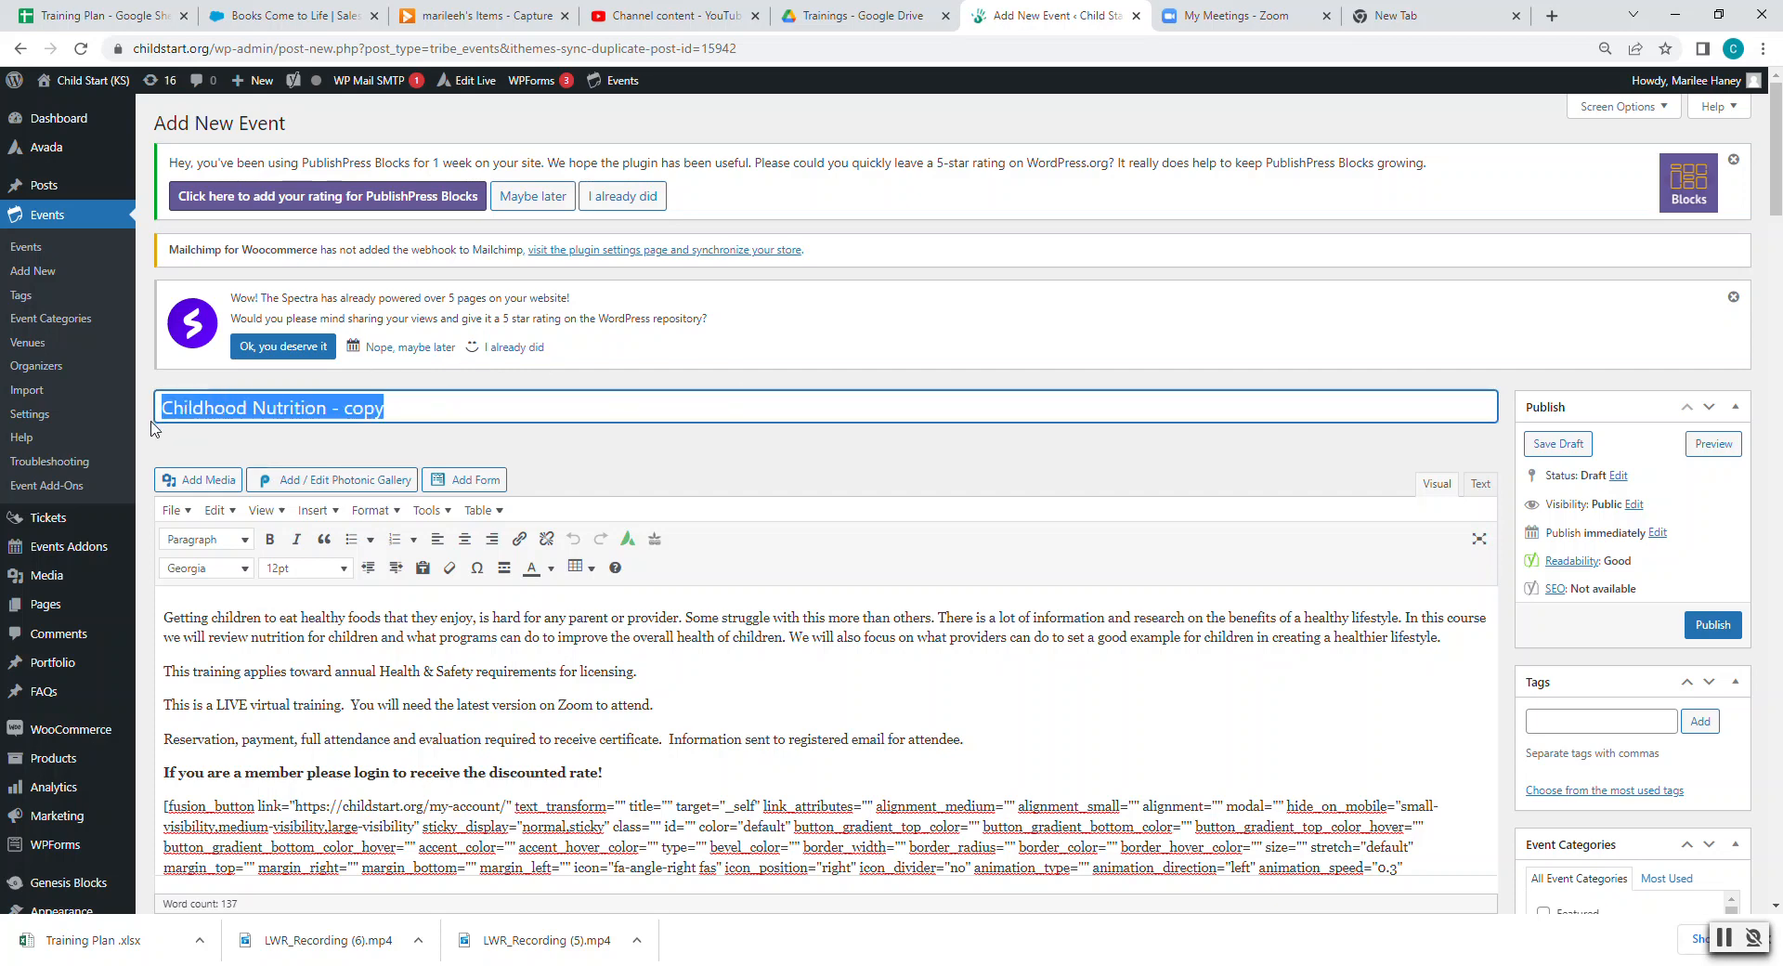
{"action": "key", "text": "ctrl+v"}
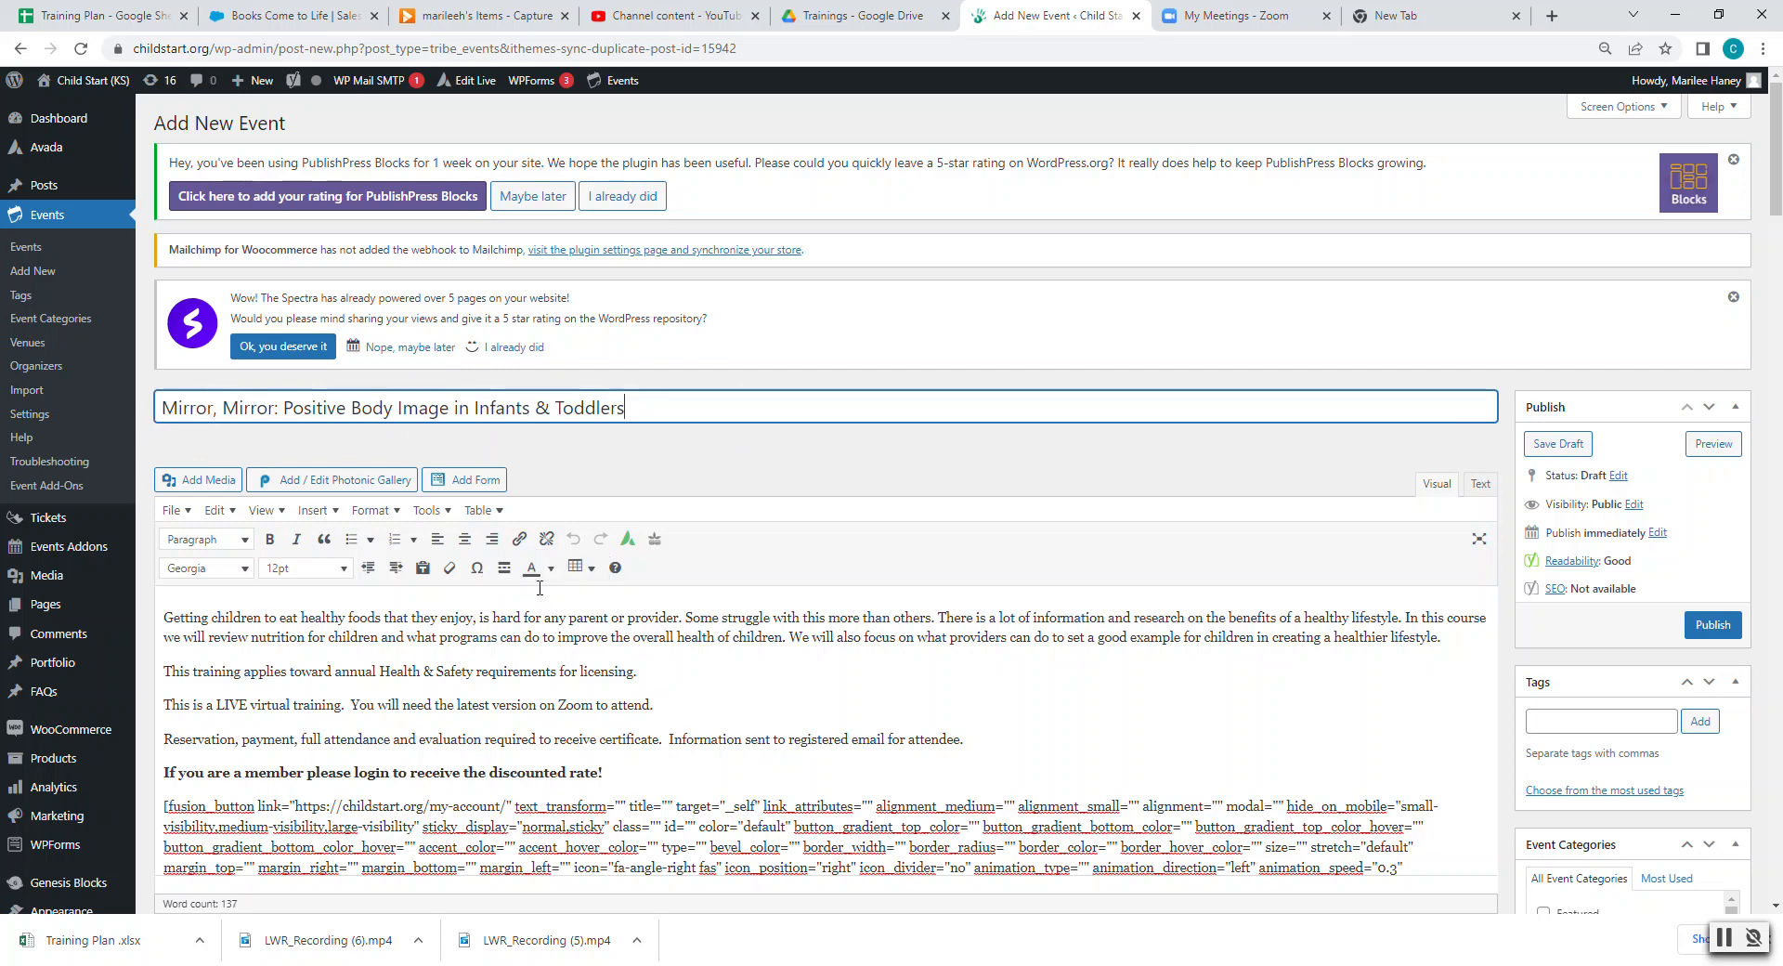
{"action": "scroll", "coordinate": [485, 623], "scroll_direction": "down", "scroll_amount": 2}
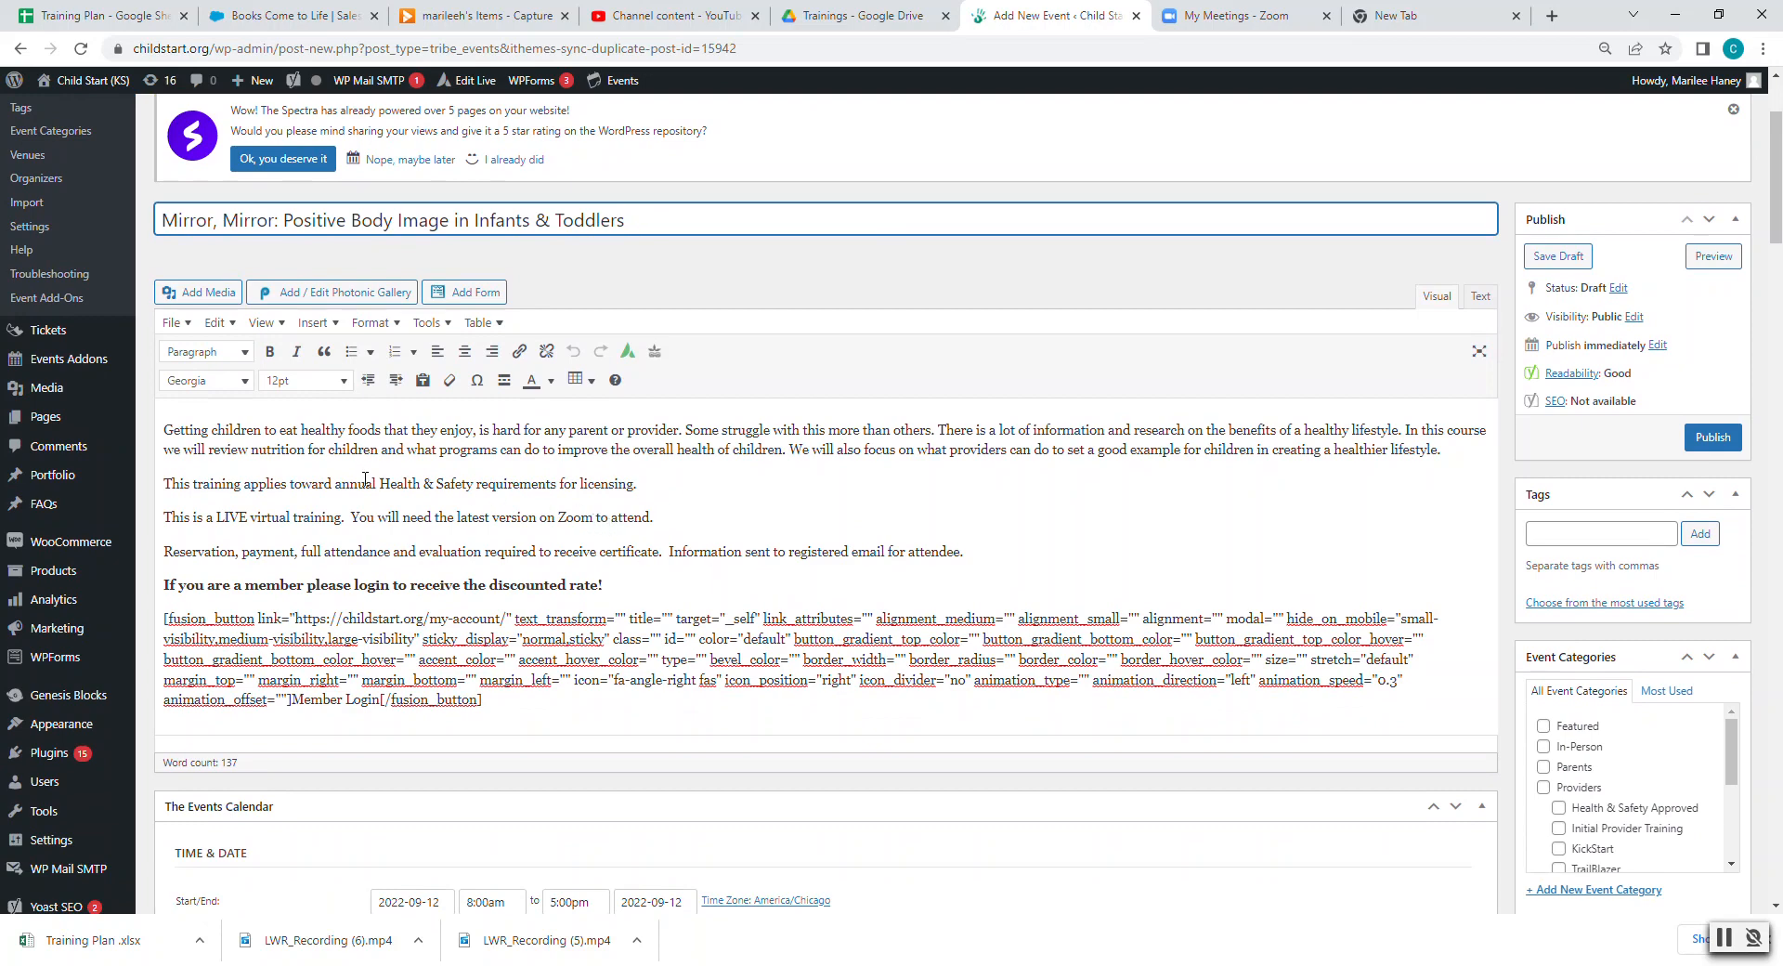
- Delete the old nutrition description paragraph from the event body
{"action": "left_click_drag", "start_coordinate": [164, 429], "coordinate": [280, 431]}
{"action": "left_click", "coordinate": [267, 489]}
{"action": "left_click_drag", "start_coordinate": [183, 484], "coordinate": [508, 477]}
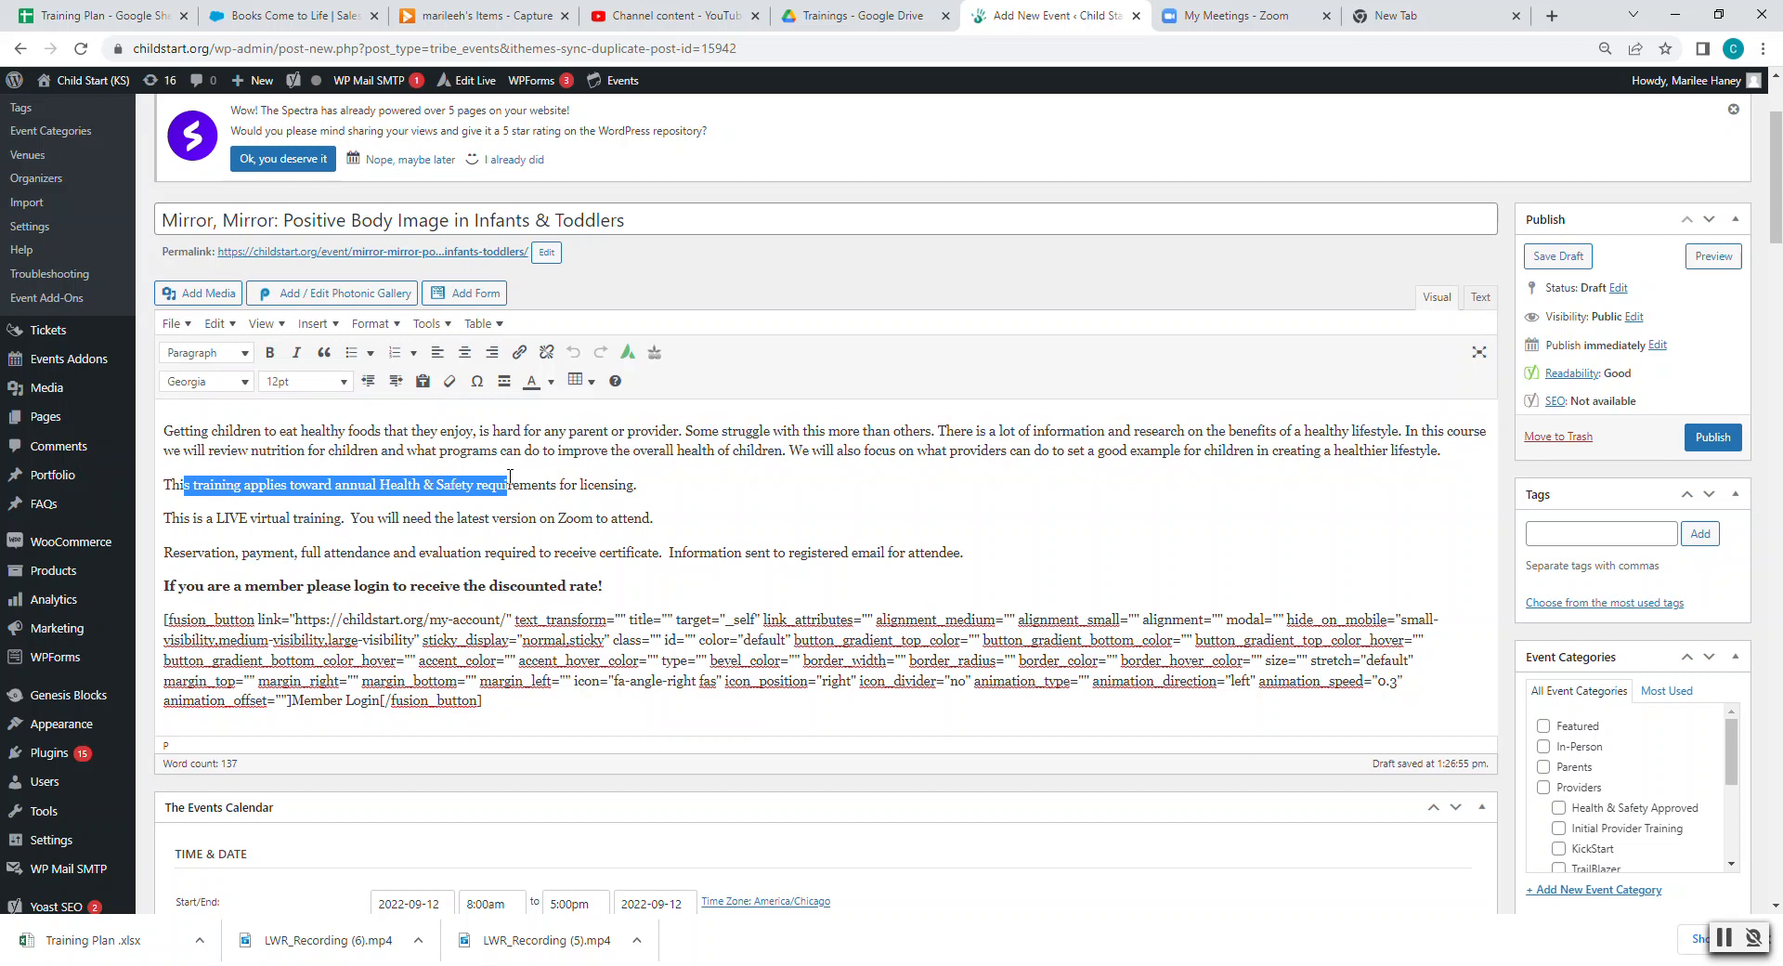
{"action": "left_click", "coordinate": [1442, 454]}
{"action": "left_click_drag", "start_coordinate": [1442, 454], "coordinate": [139, 432]}
{"action": "key", "text": "BackSpace"}
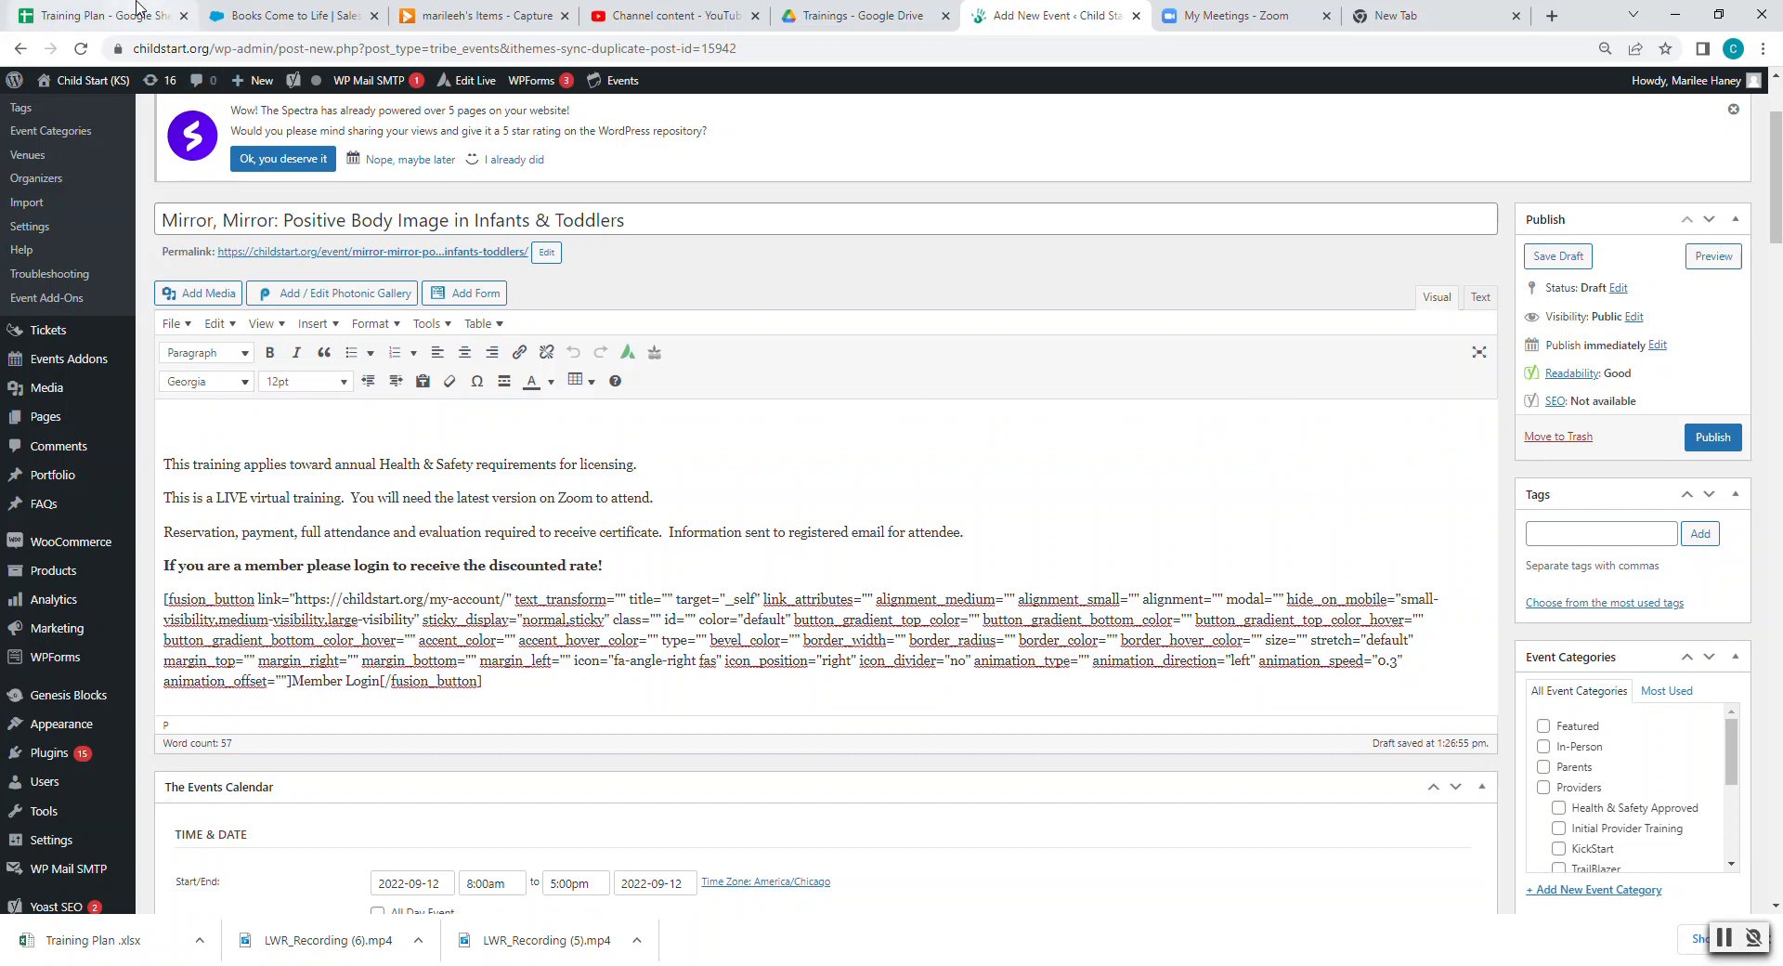
{"action": "left_click", "coordinate": [137, 15]}
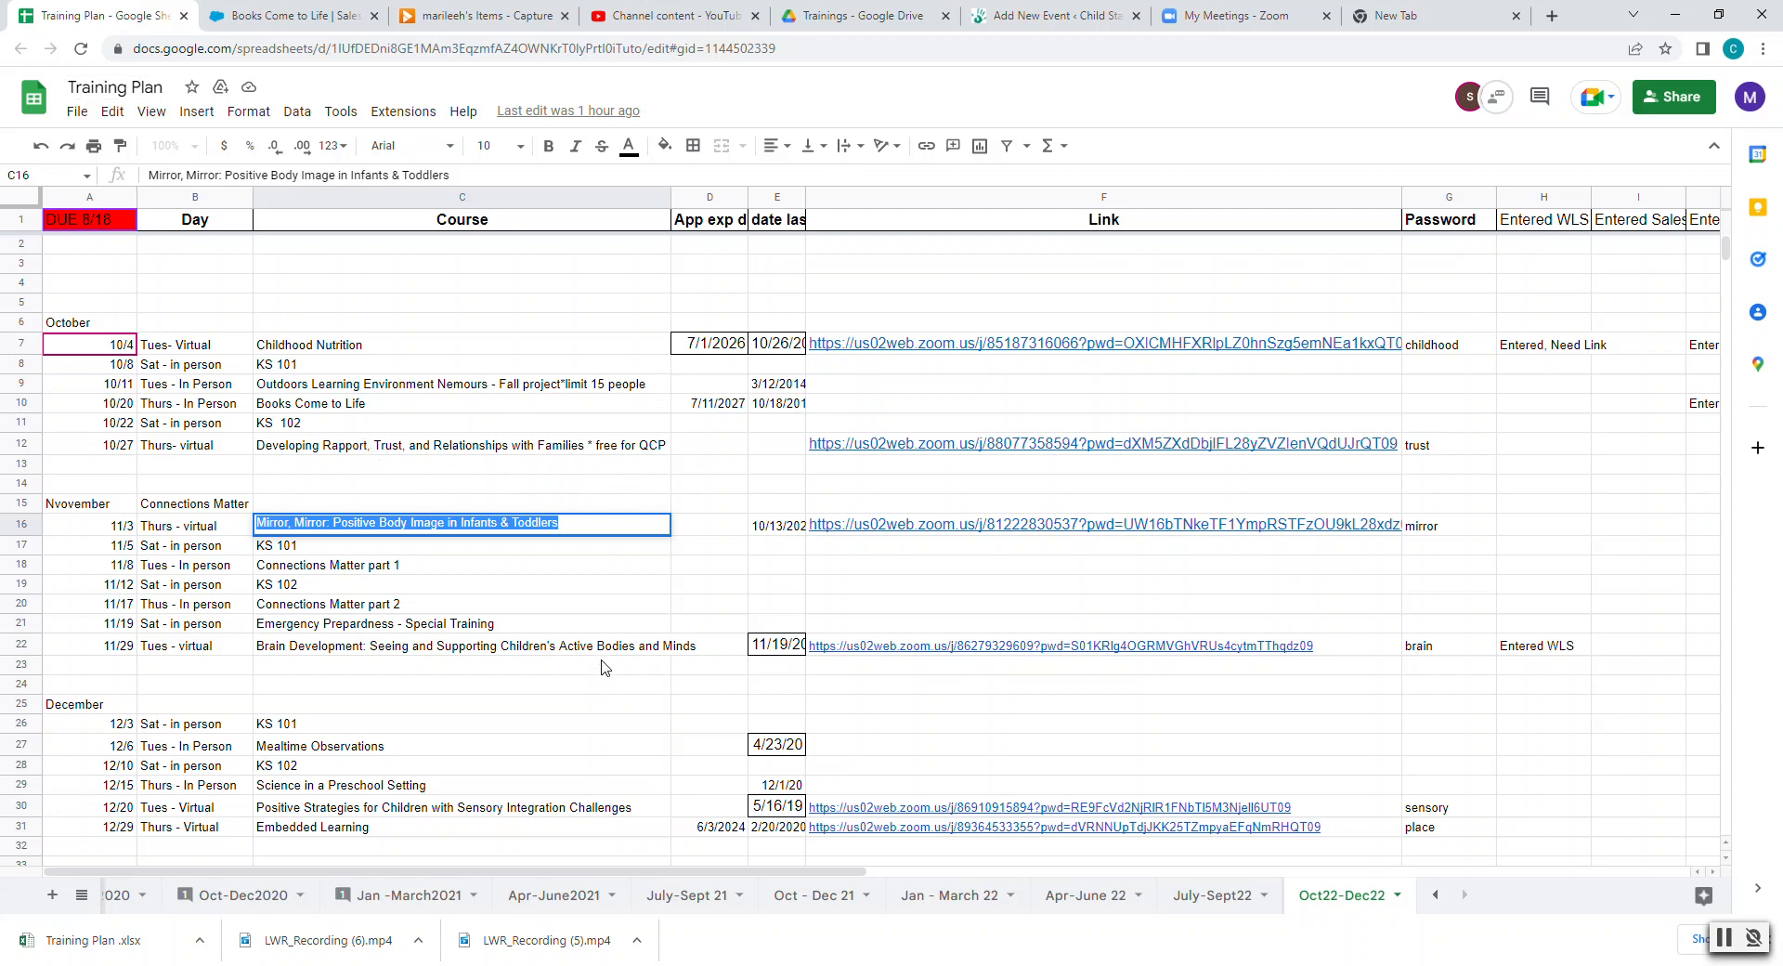
- Find the Mirror, Mirror training in Salesforce search and copy its Training Description
{"action": "left_click", "coordinate": [316, 17]}
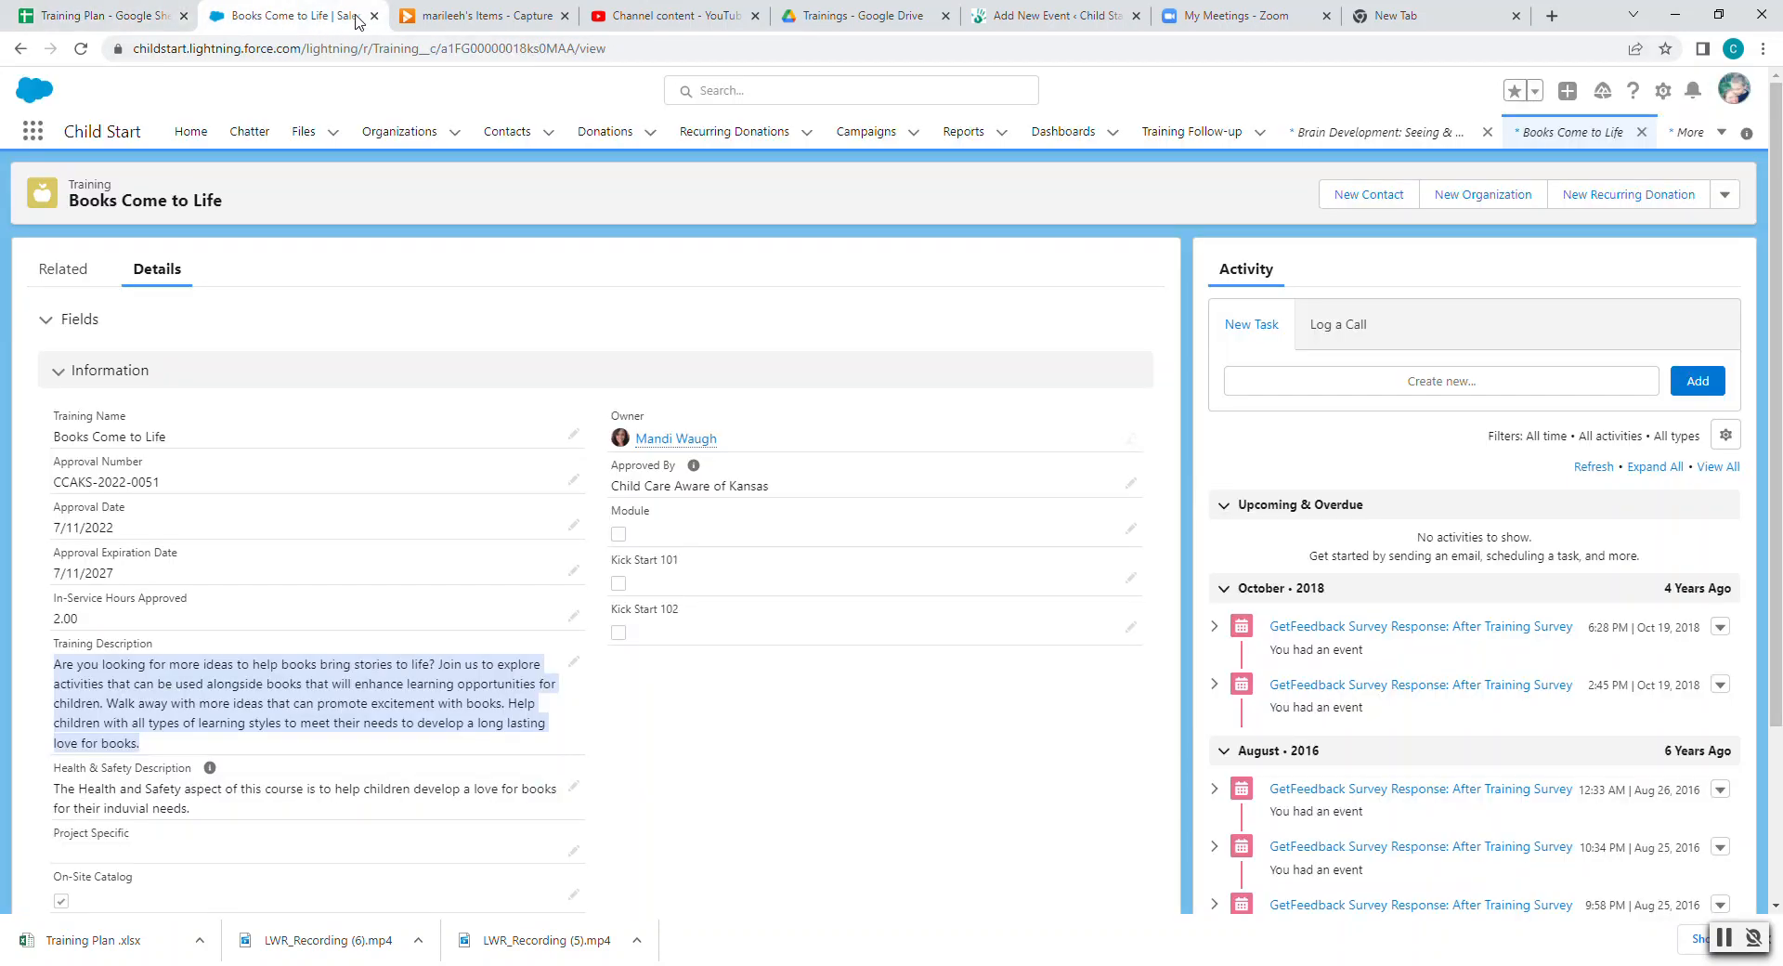
{"action": "left_click", "coordinate": [832, 86]}
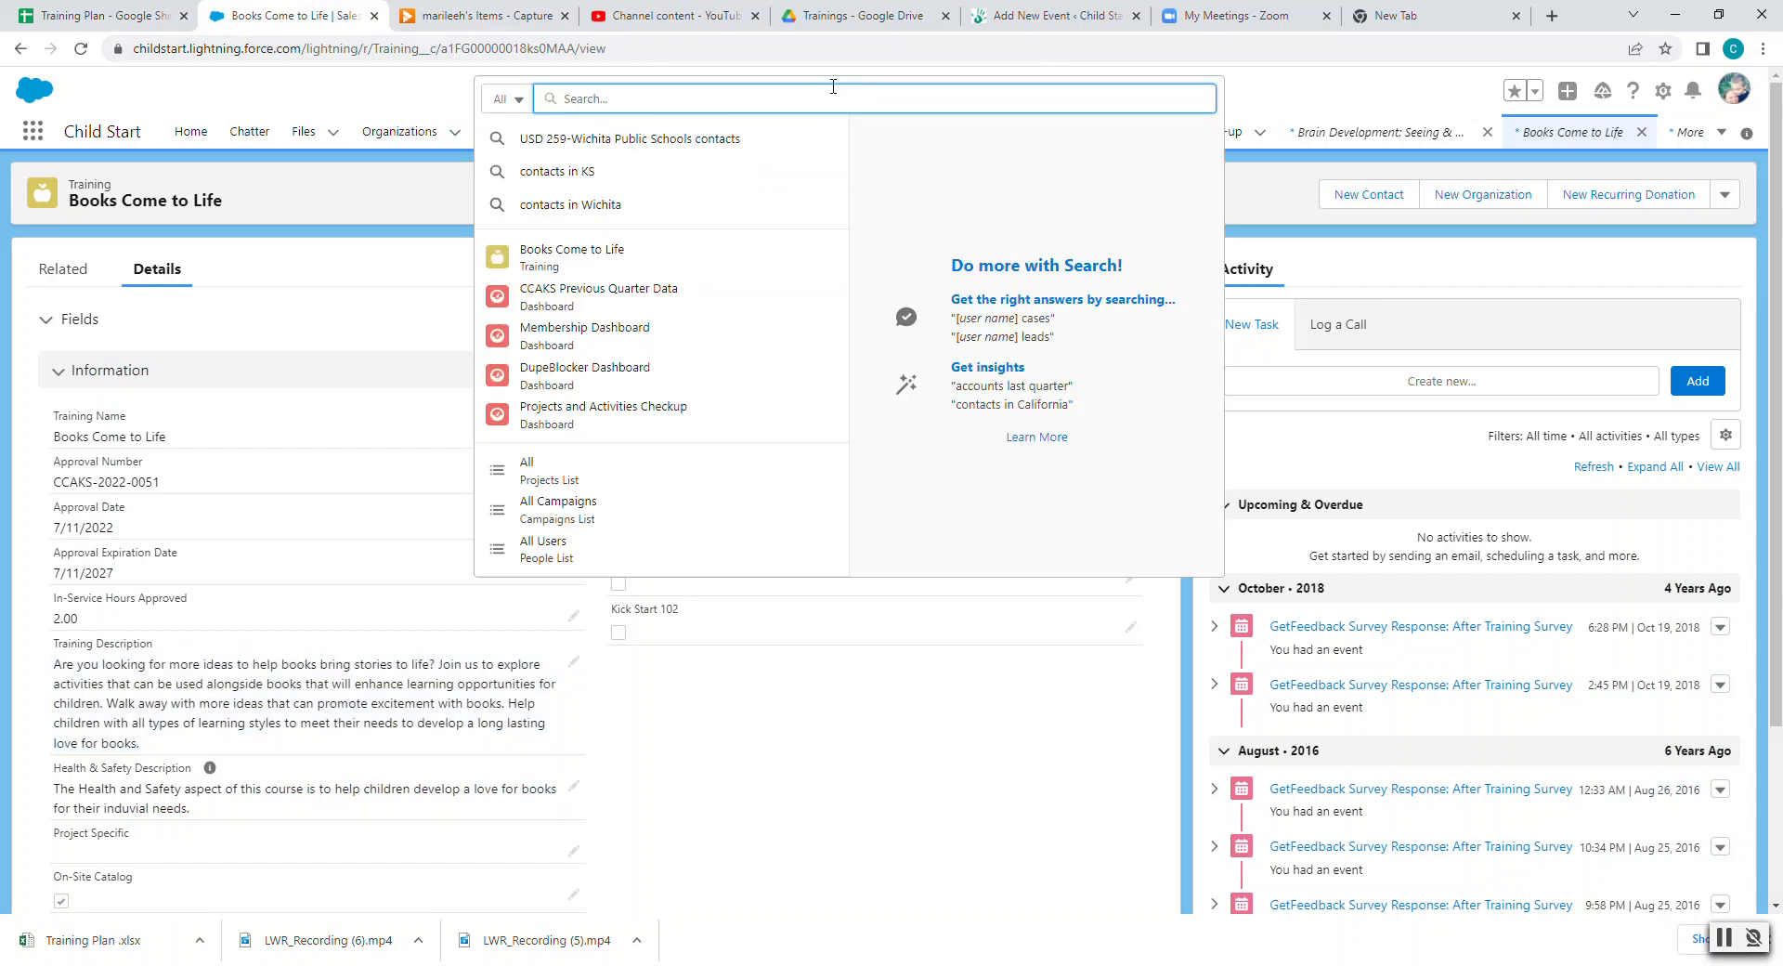
{"action": "key", "text": "ctrl+v"}
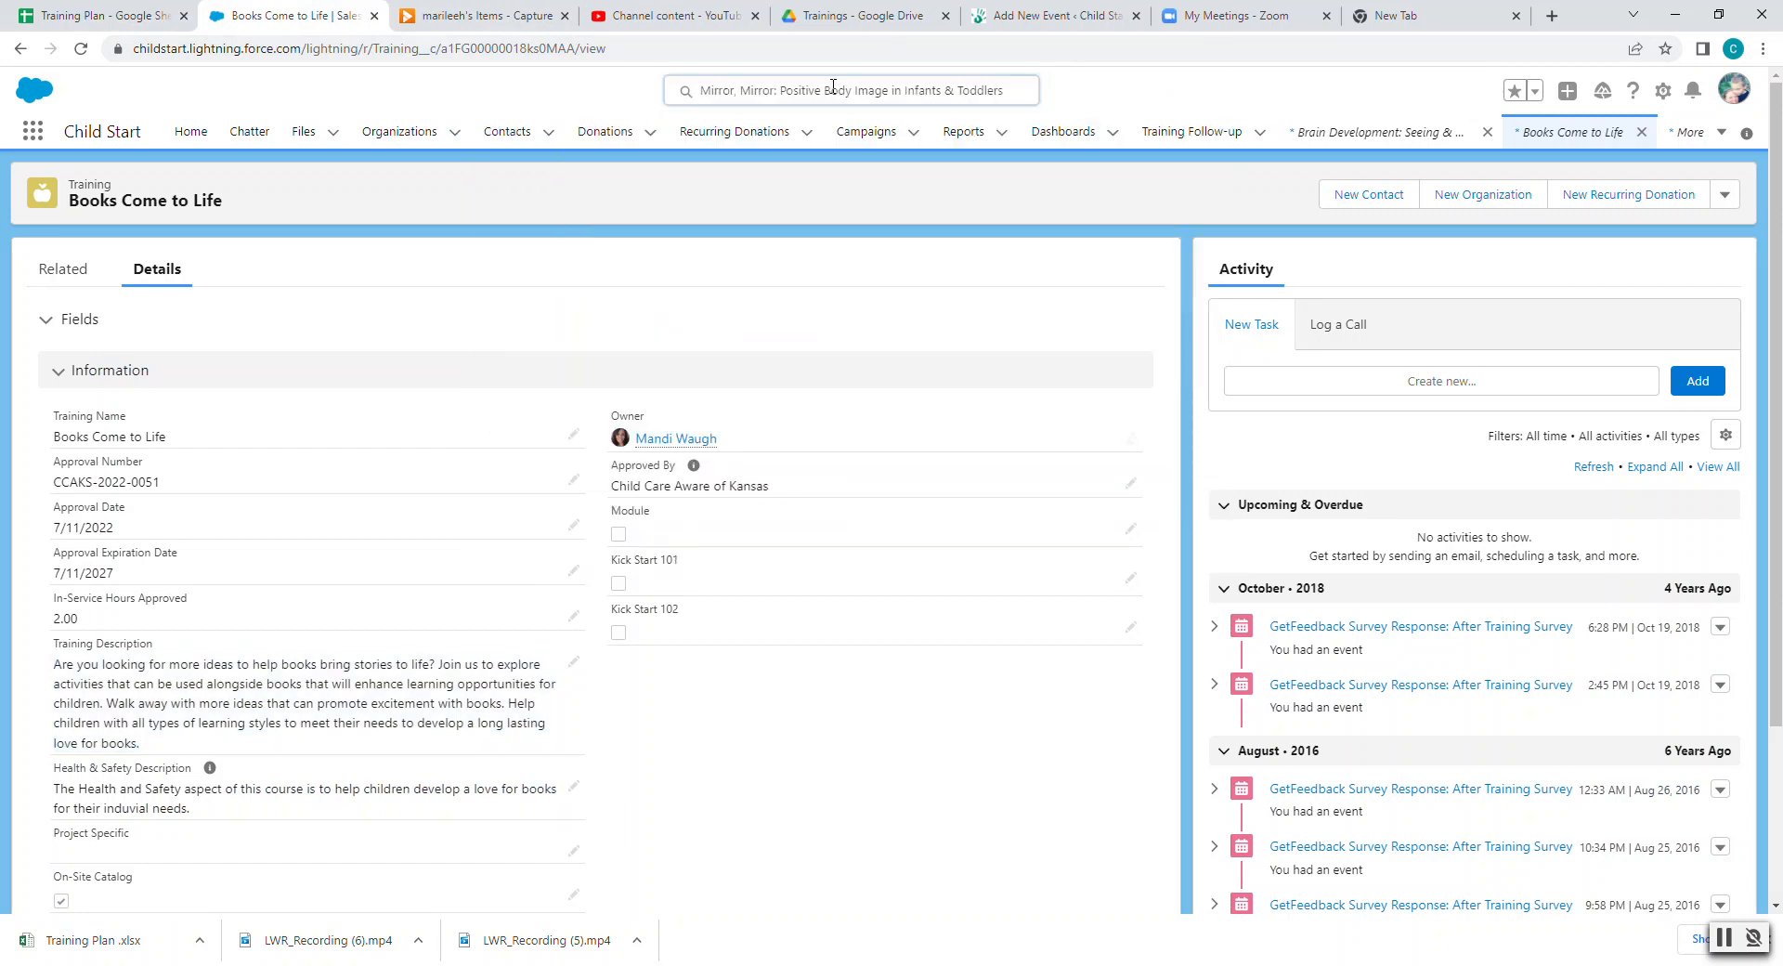
{"action": "key", "text": "Return"}
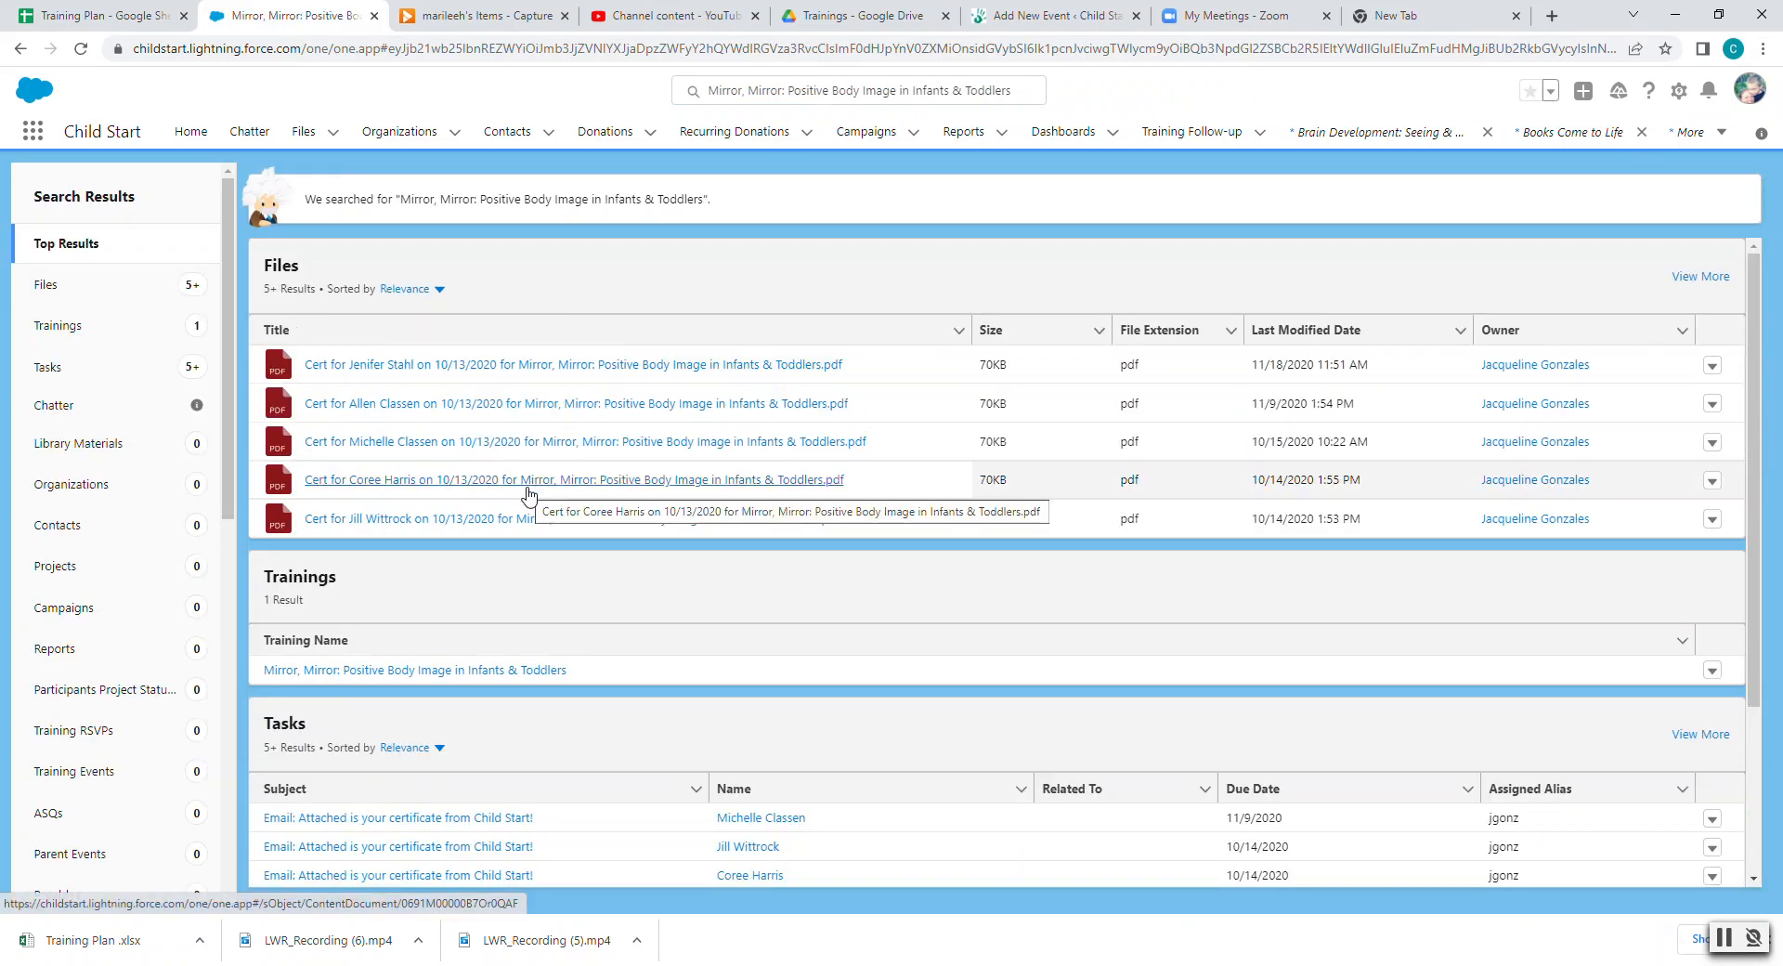
{"action": "left_click", "coordinate": [403, 672]}
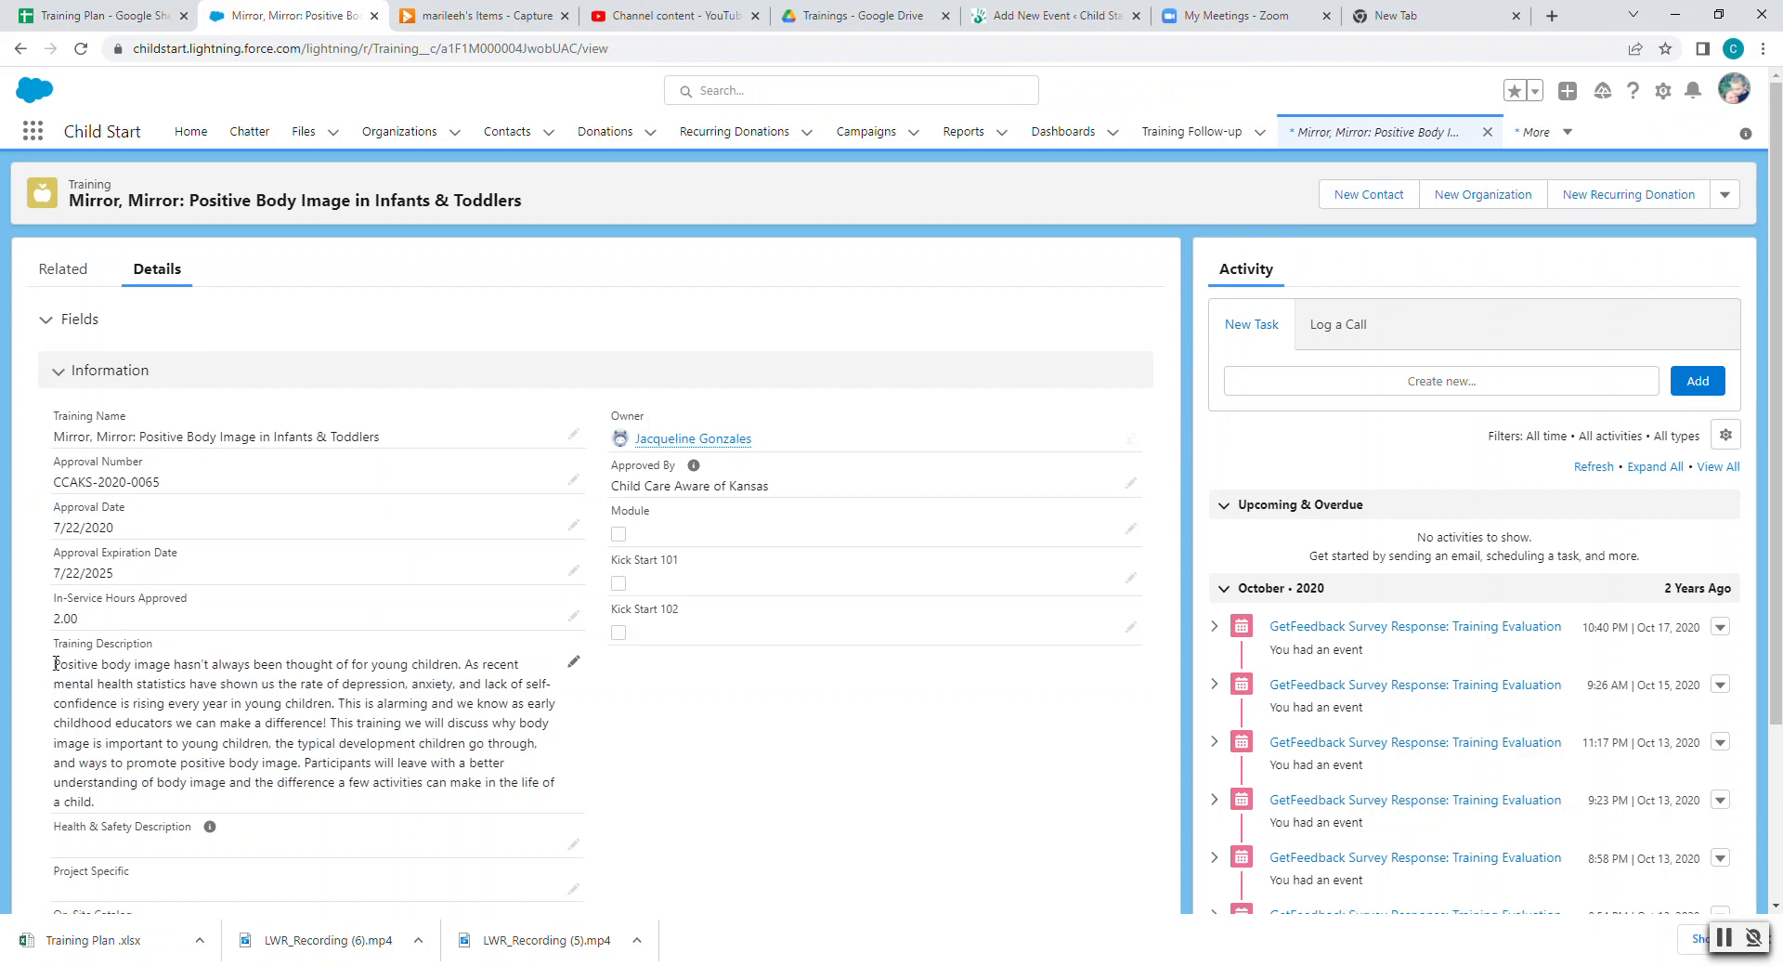
{"action": "left_click_drag", "start_coordinate": [56, 663], "coordinate": [123, 803]}
{"action": "key", "text": "ctrl+c"}
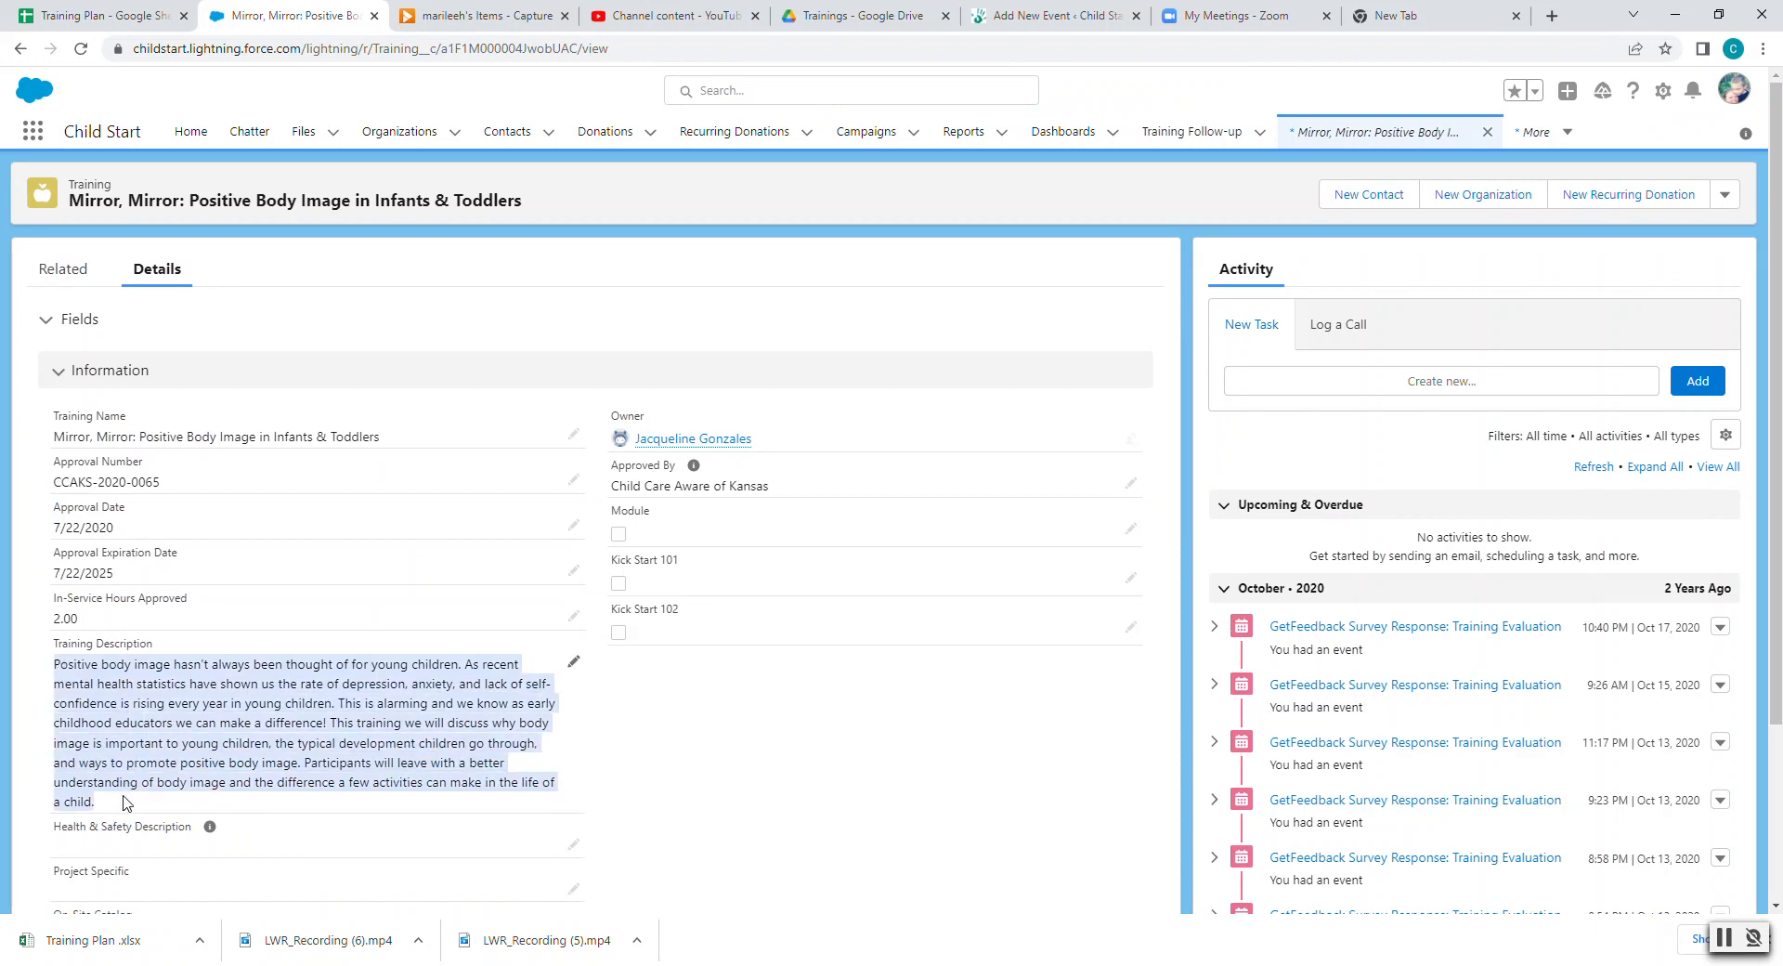
{"action": "left_click", "coordinate": [1047, 13]}
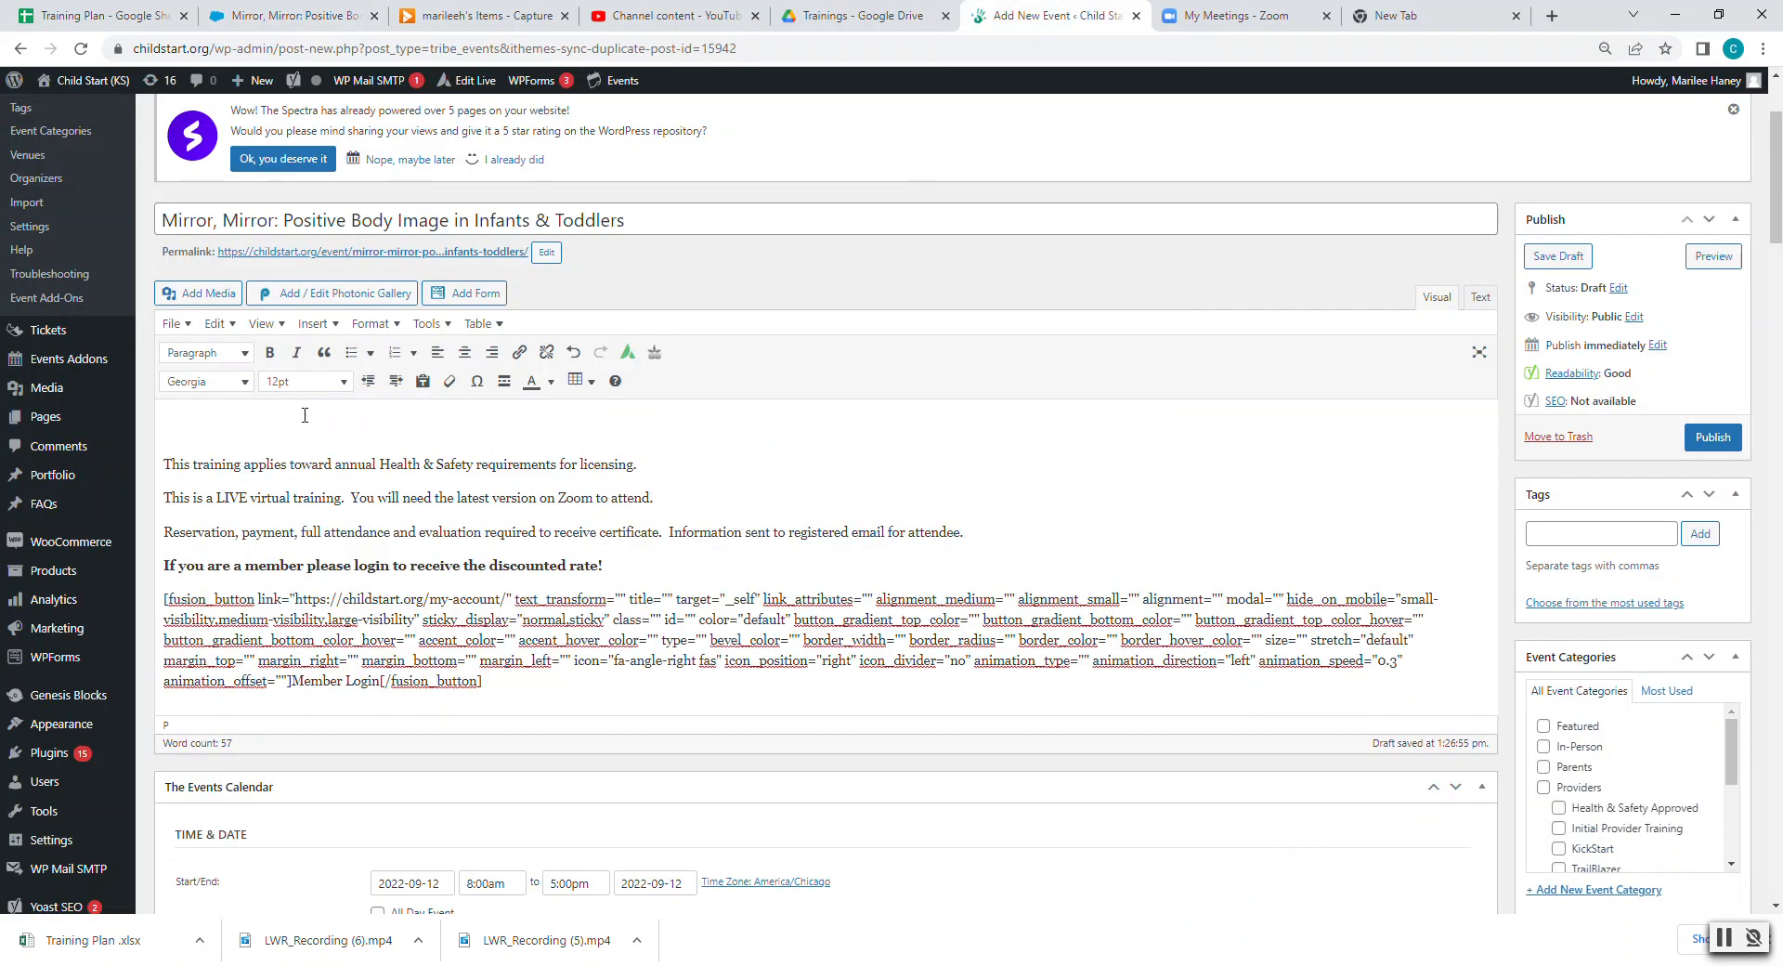
{"action": "key", "text": "ctrl+v"}
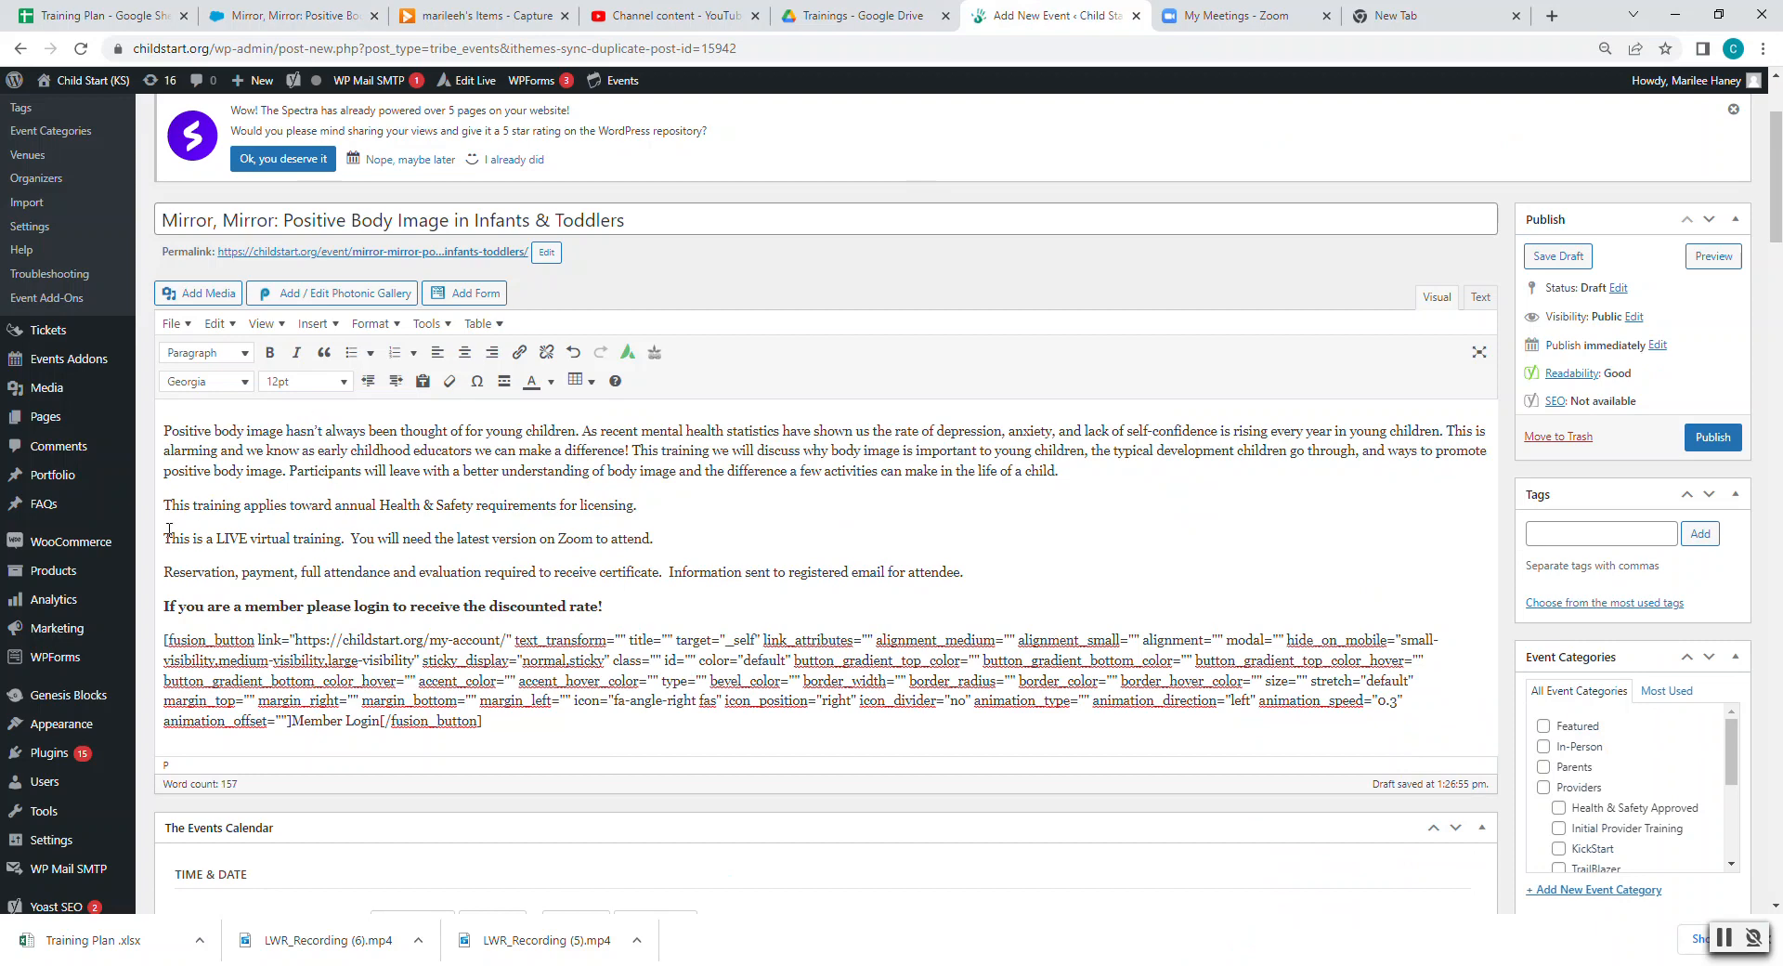
{"action": "left_click_drag", "start_coordinate": [165, 505], "coordinate": [554, 728]}
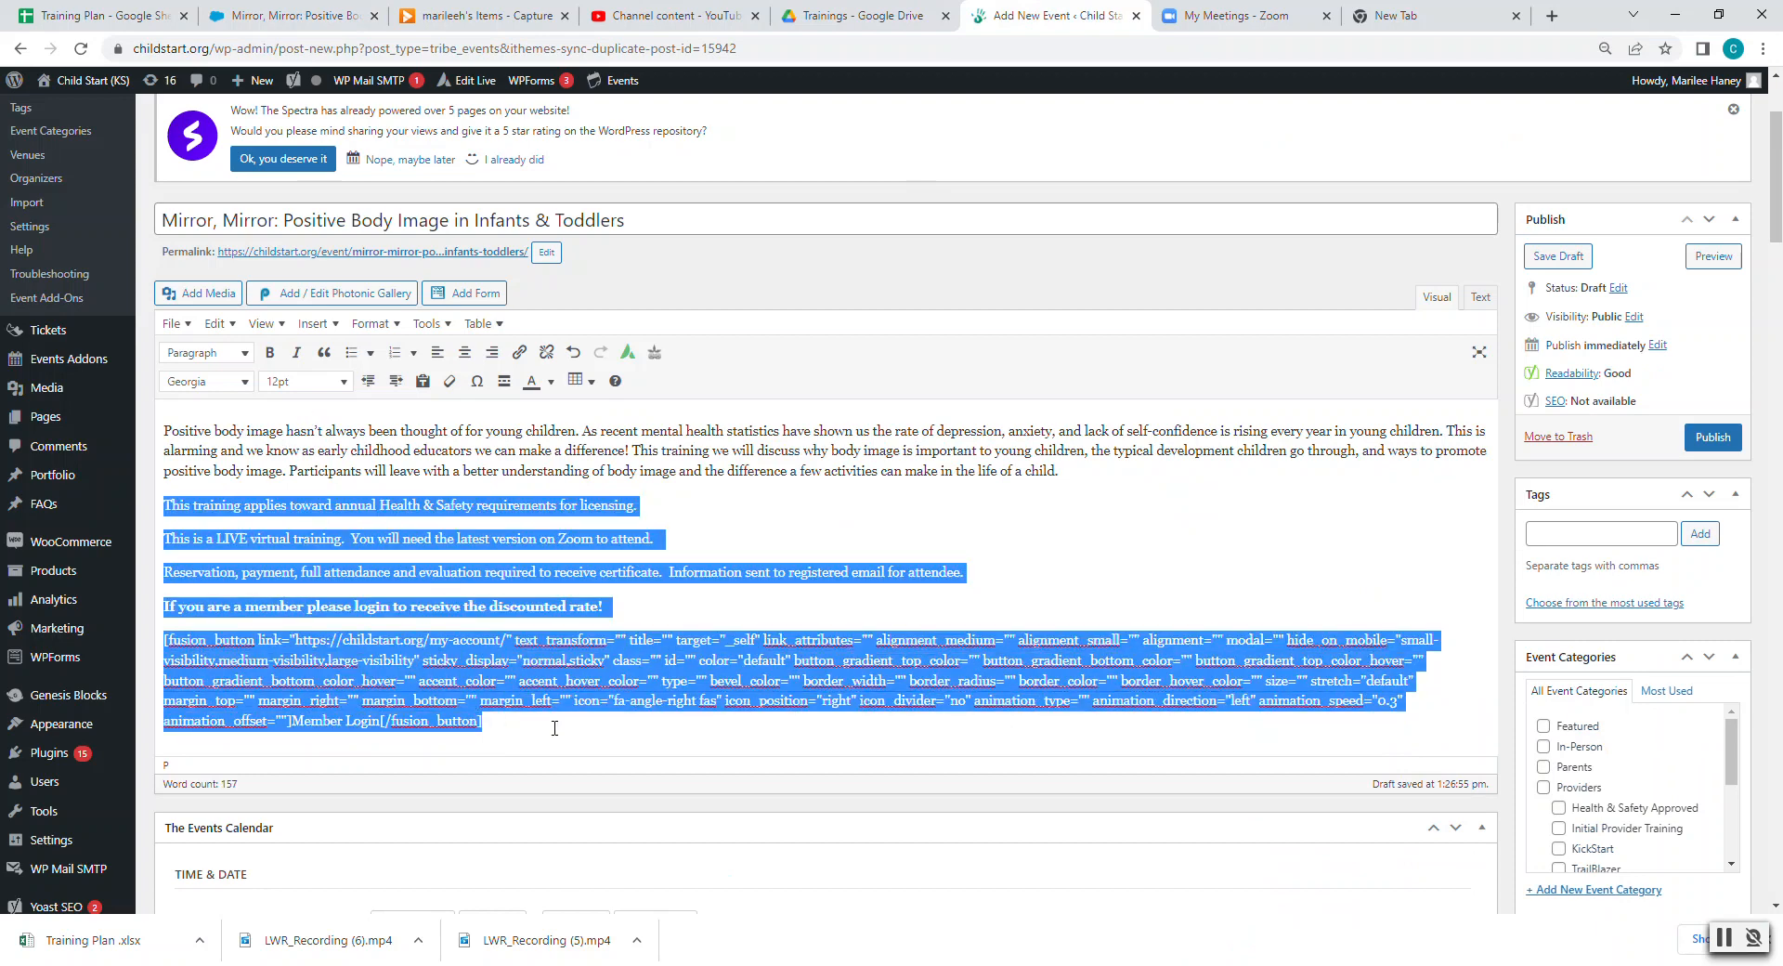
{"action": "left_click", "coordinate": [654, 478]}
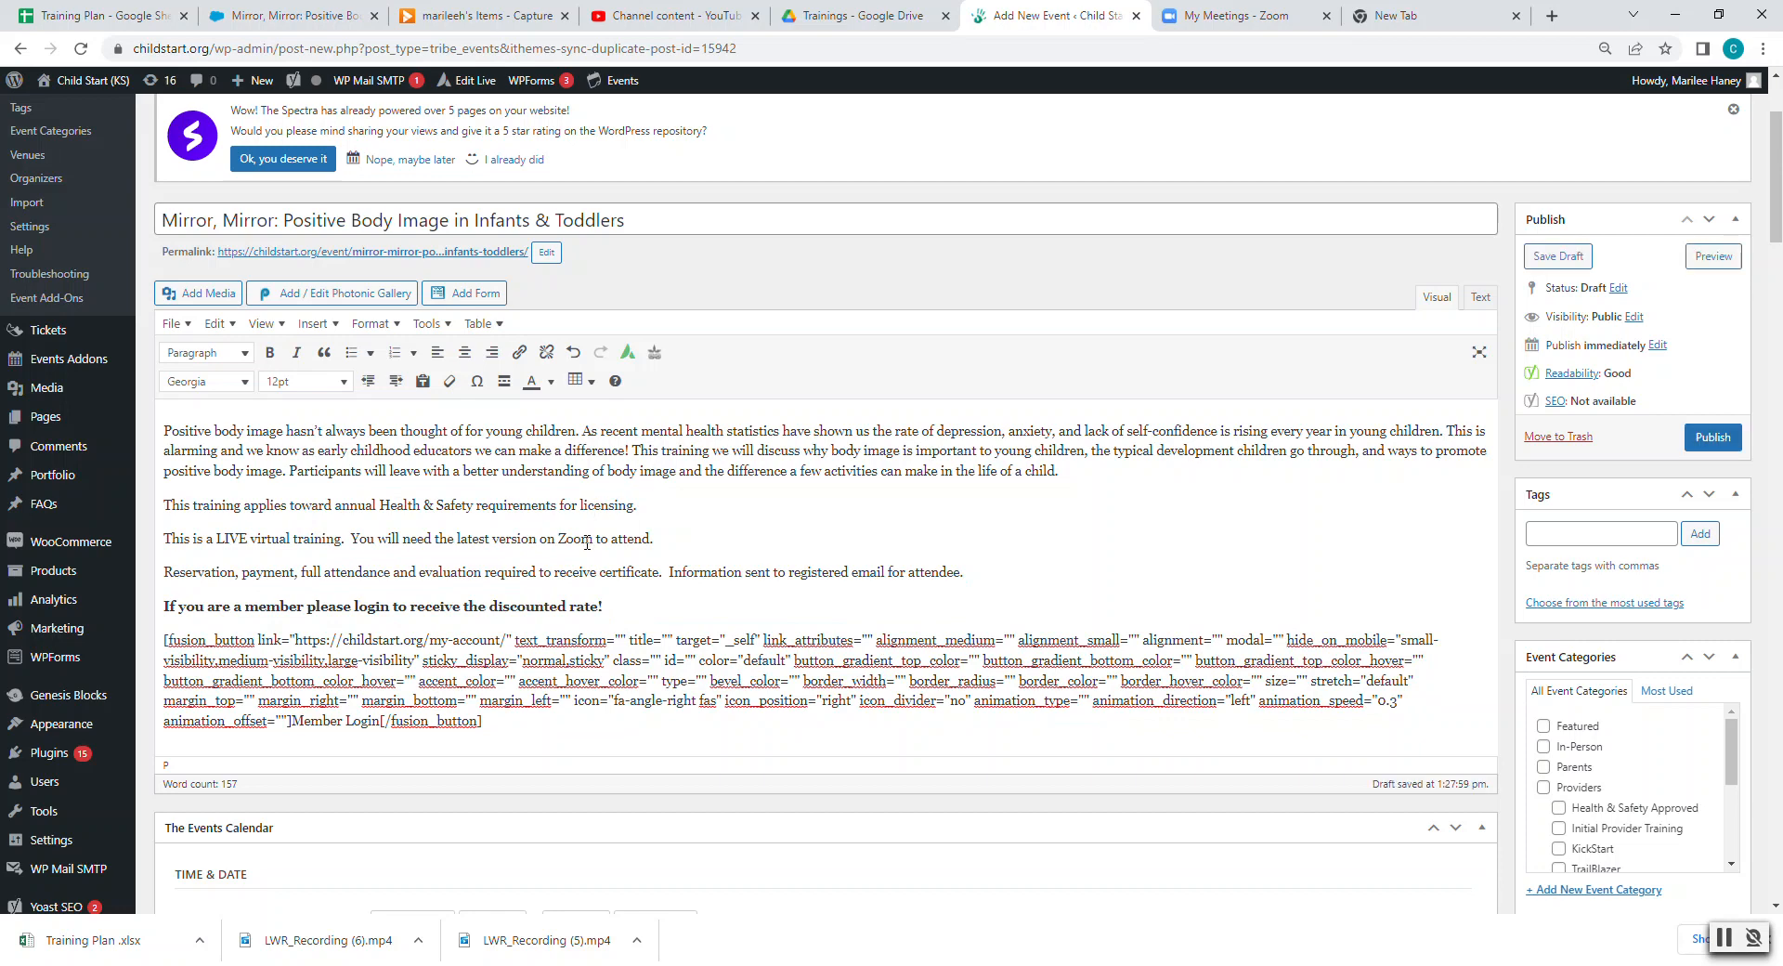
{"action": "scroll", "coordinate": [587, 543], "scroll_direction": "down", "scroll_amount": 2}
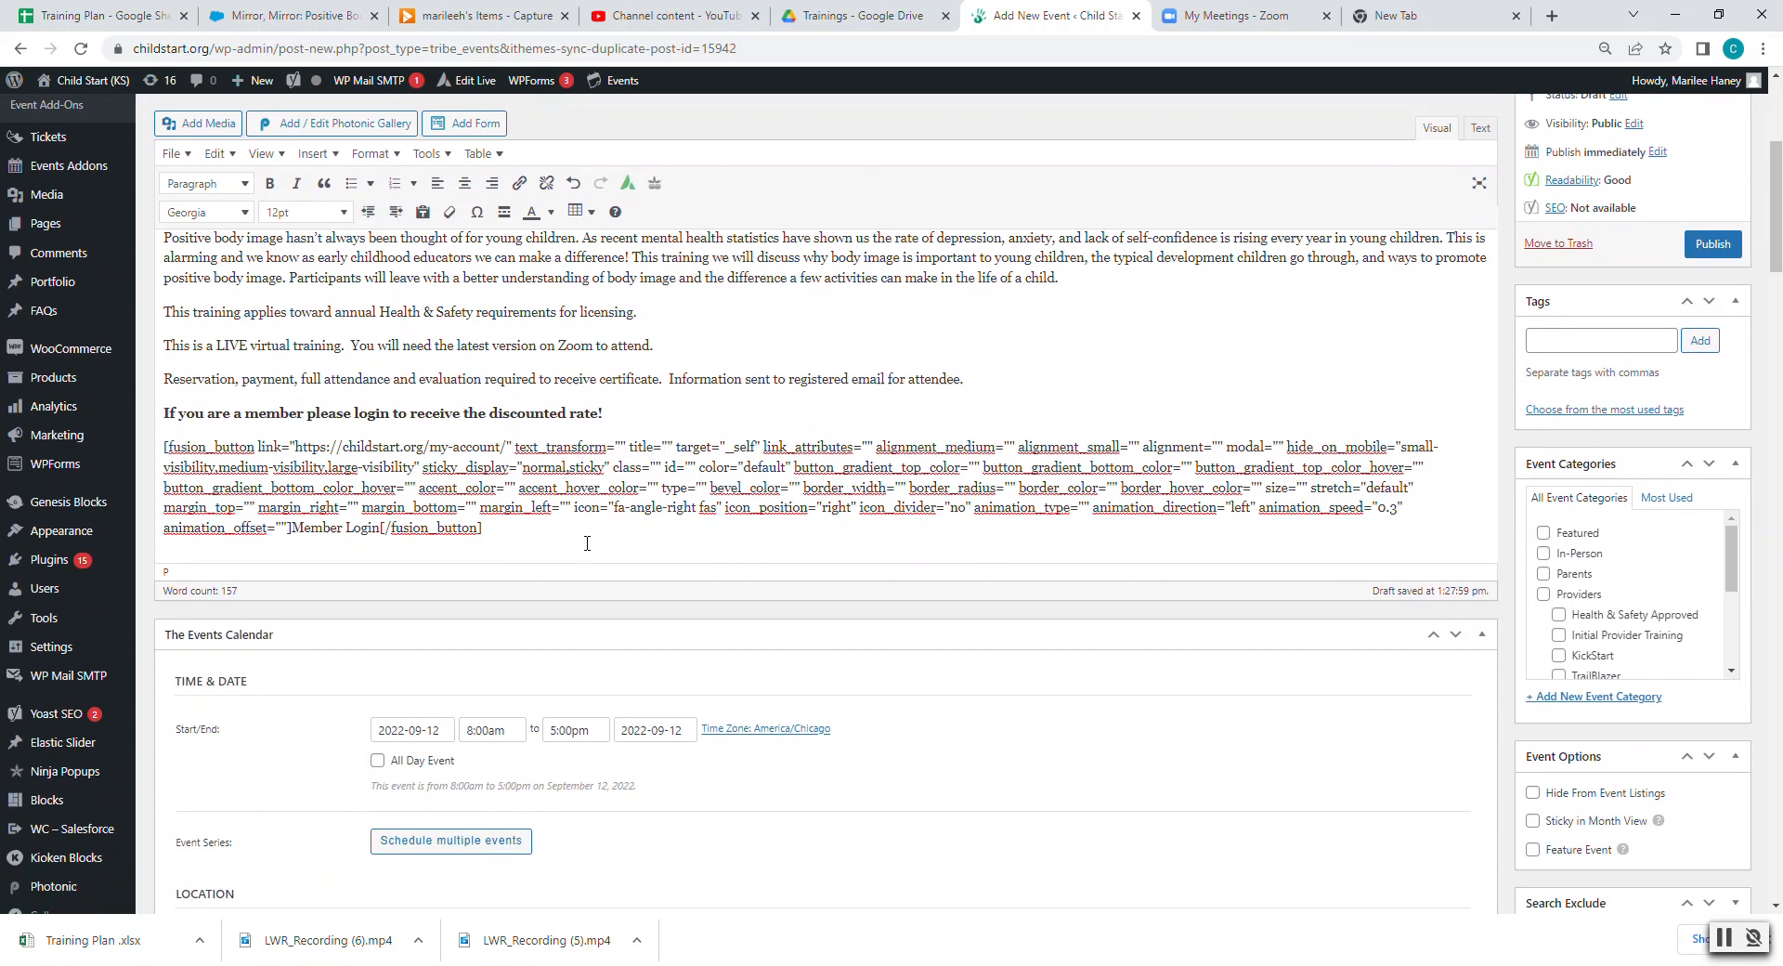
{"action": "scroll", "coordinate": [587, 543], "scroll_direction": "down", "scroll_amount": 3}
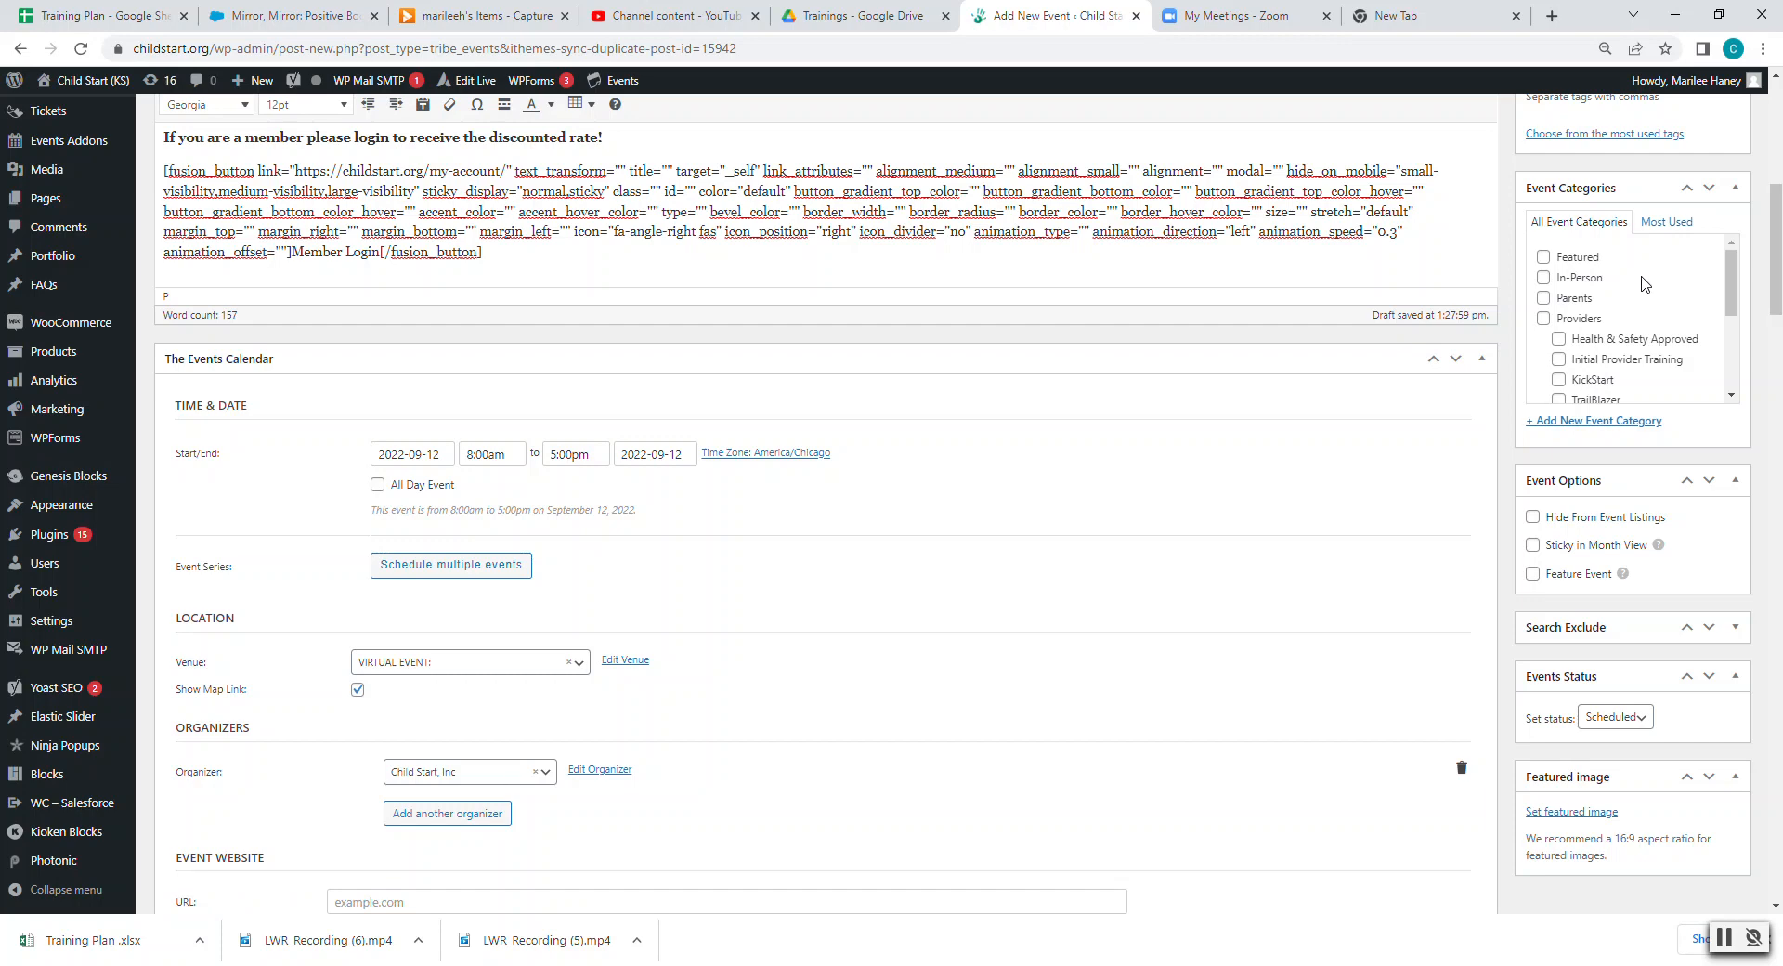
- Tick the Providers and Virtual categories, then check the training's 11/3 date in the sheet
{"action": "left_click", "coordinate": [1543, 319]}
{"action": "left_click_drag", "start_coordinate": [1730, 283], "coordinate": [1607, 380]}
{"action": "left_click", "coordinate": [1543, 382]}
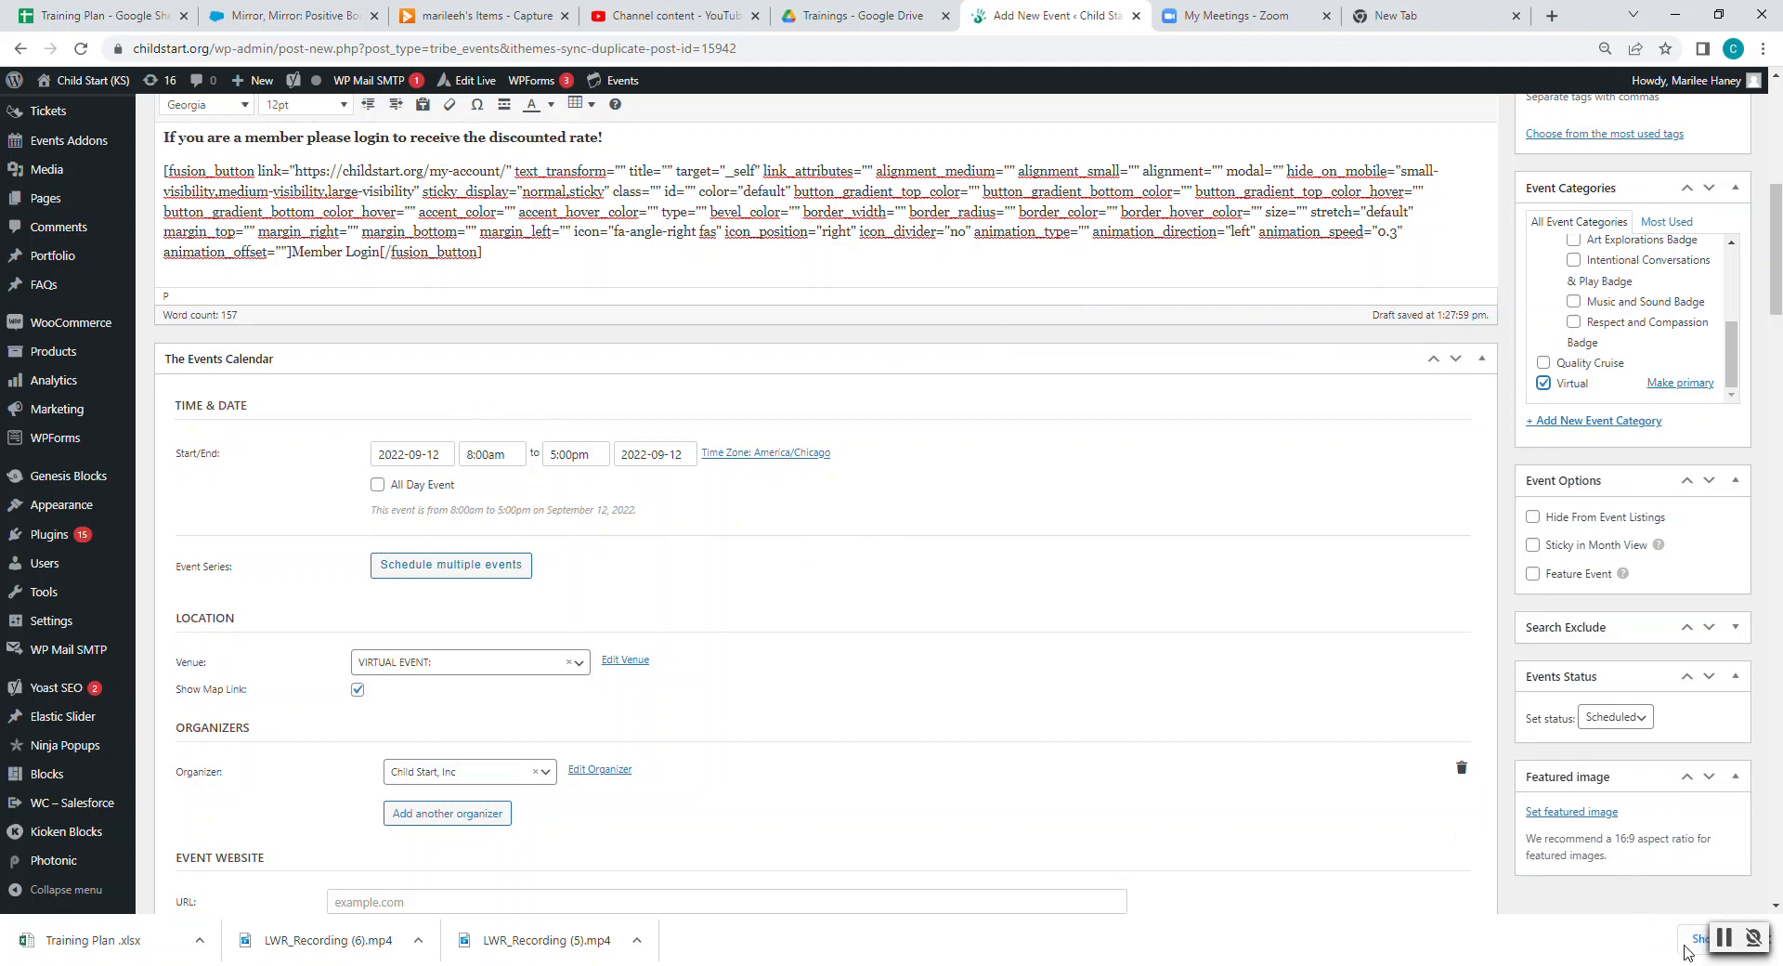
{"action": "left_click", "coordinate": [1723, 939]}
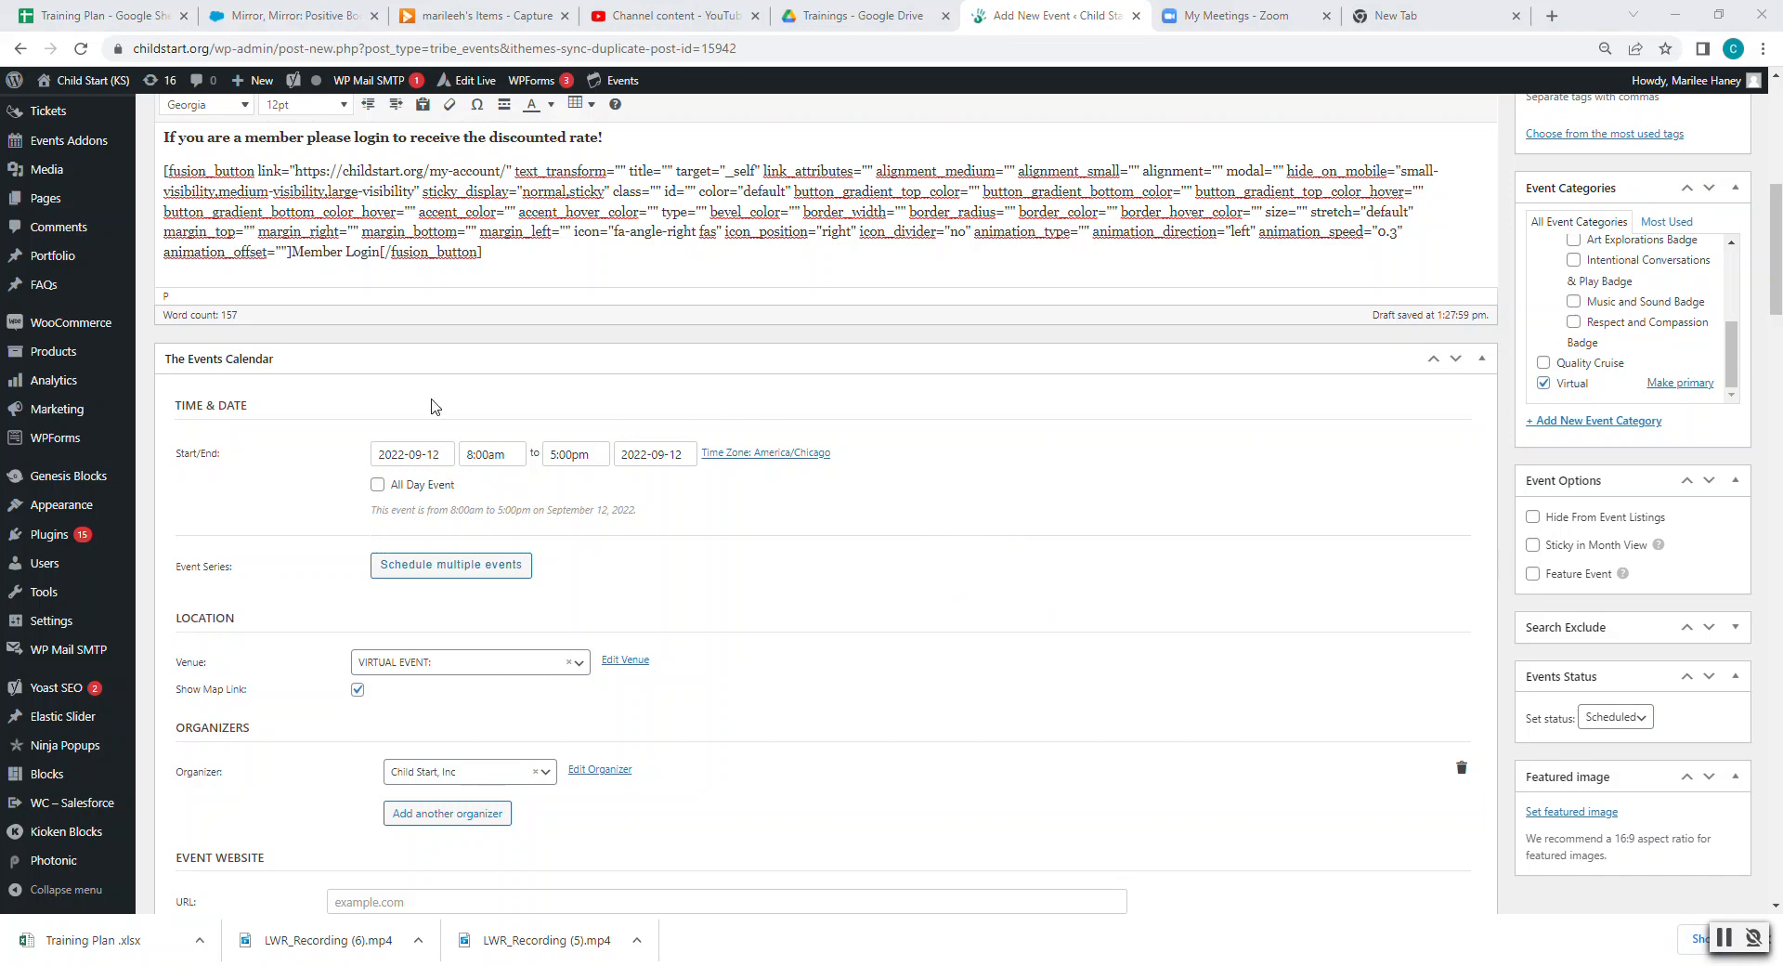
{"action": "left_click", "coordinate": [135, 16]}
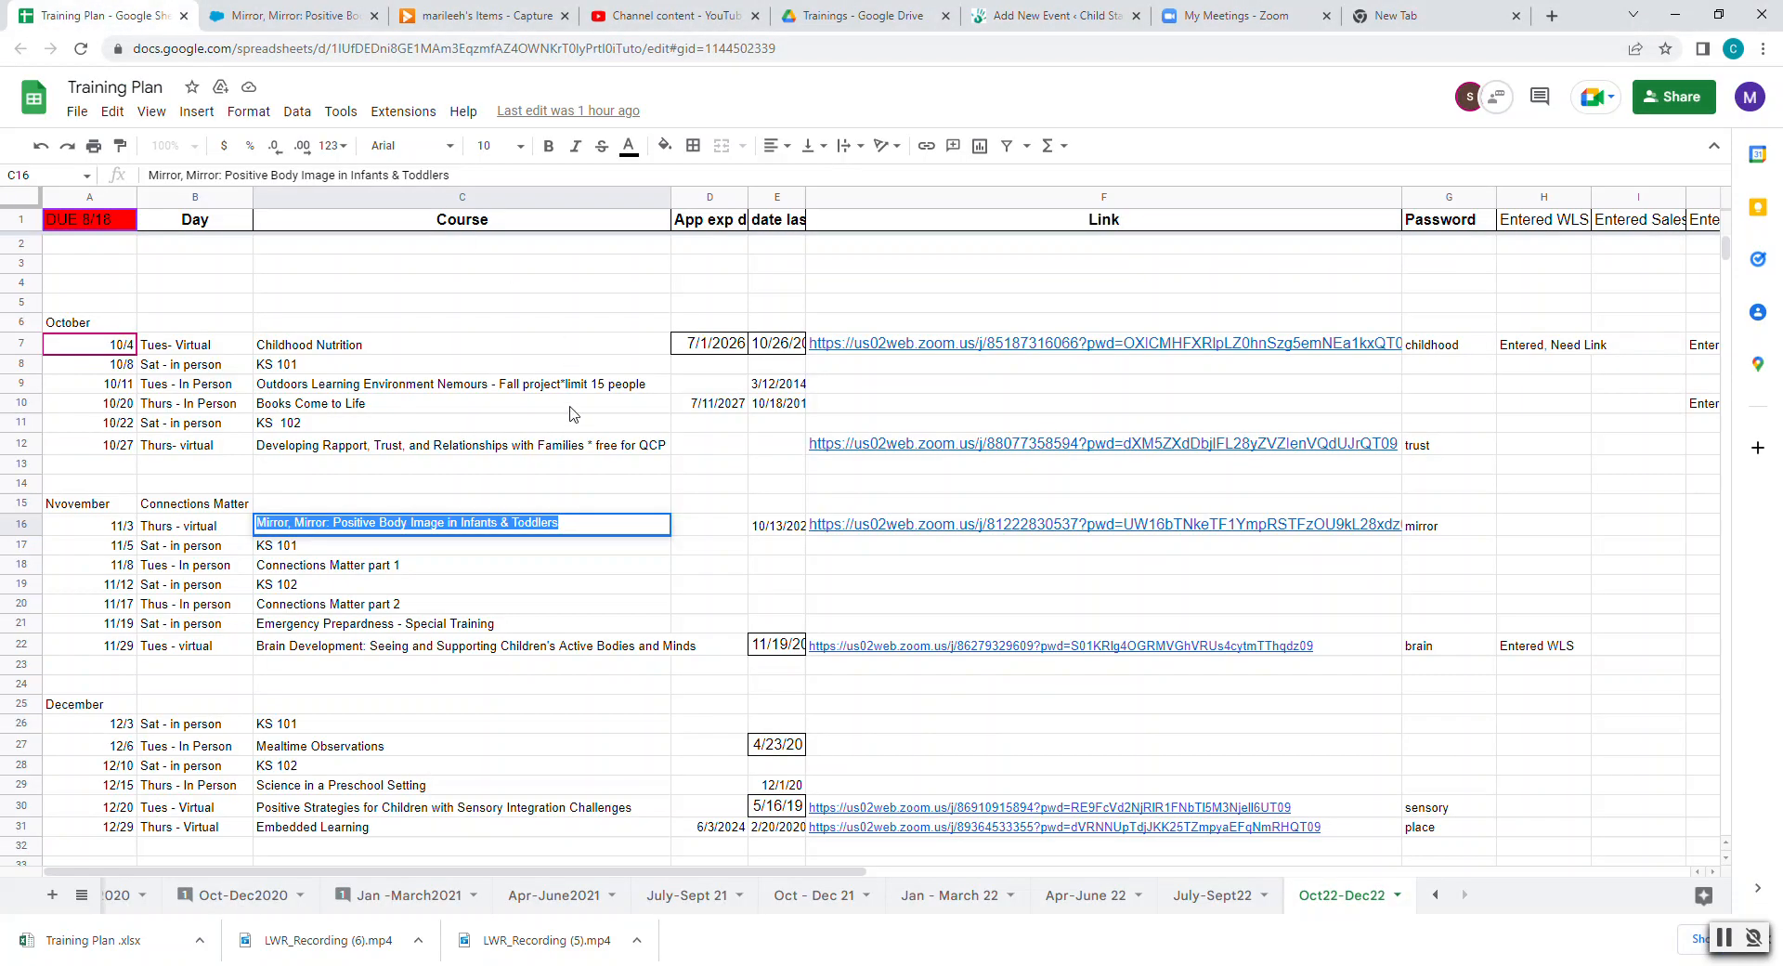
{"action": "left_click", "coordinate": [126, 533]}
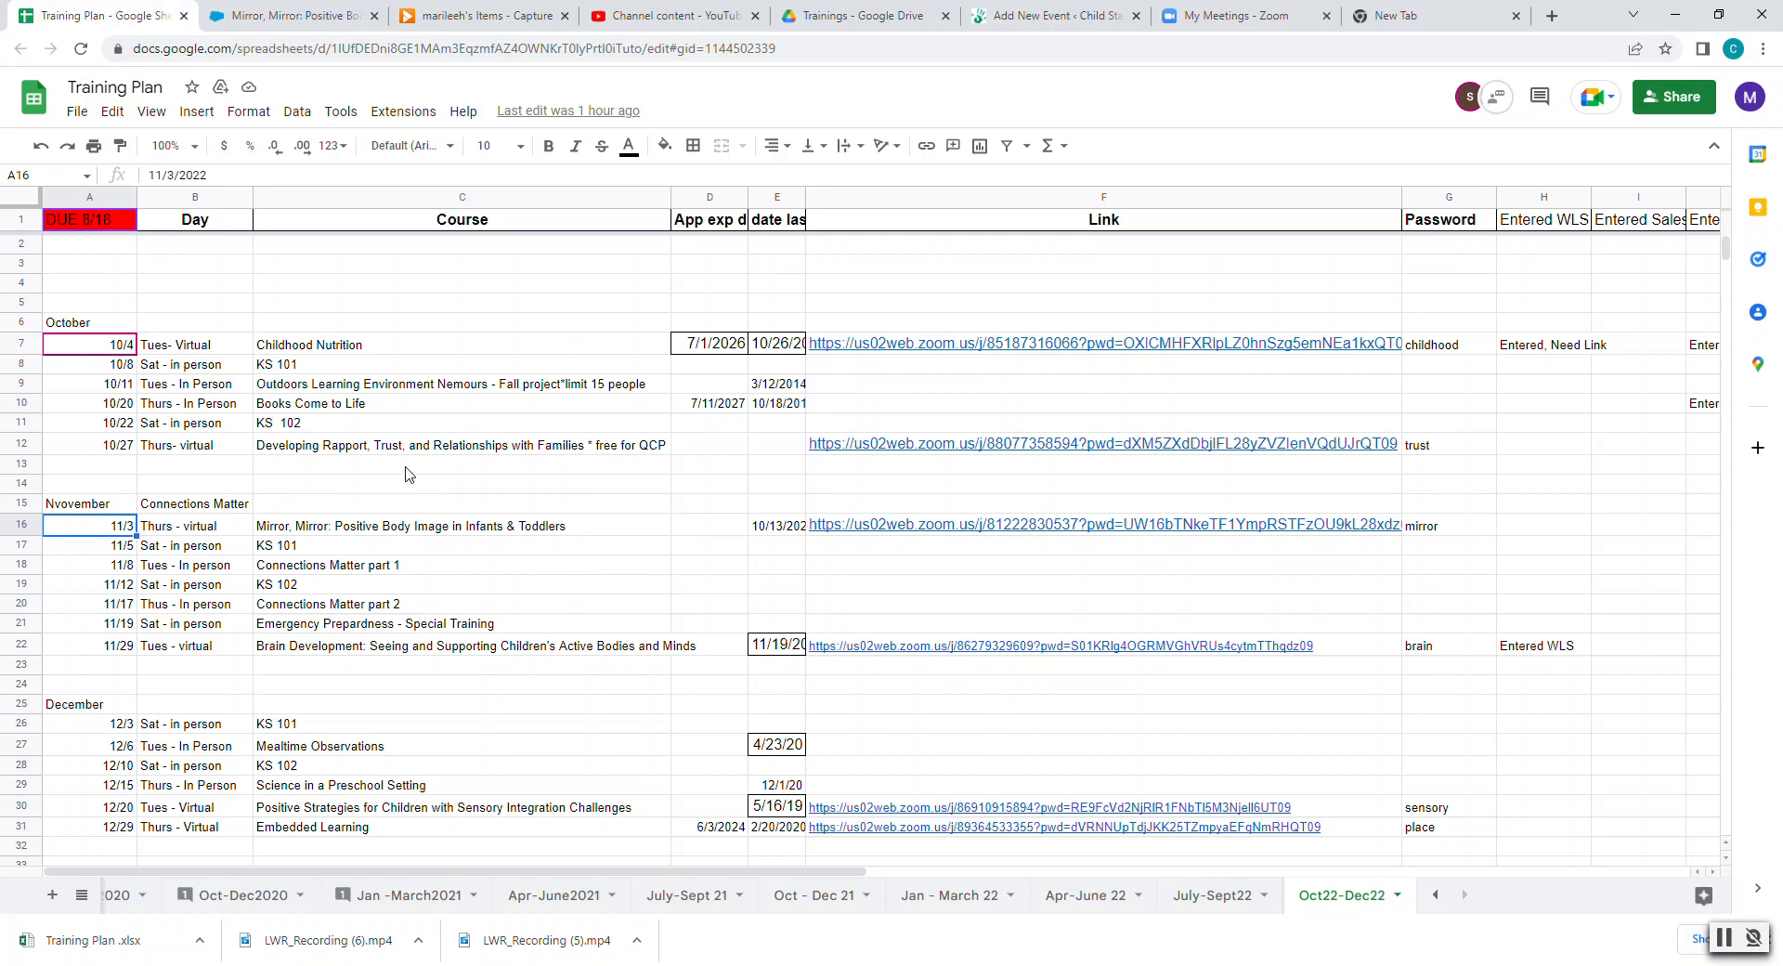
- Set the event start date to 2022-11-03
{"action": "left_click", "coordinate": [864, 21]}
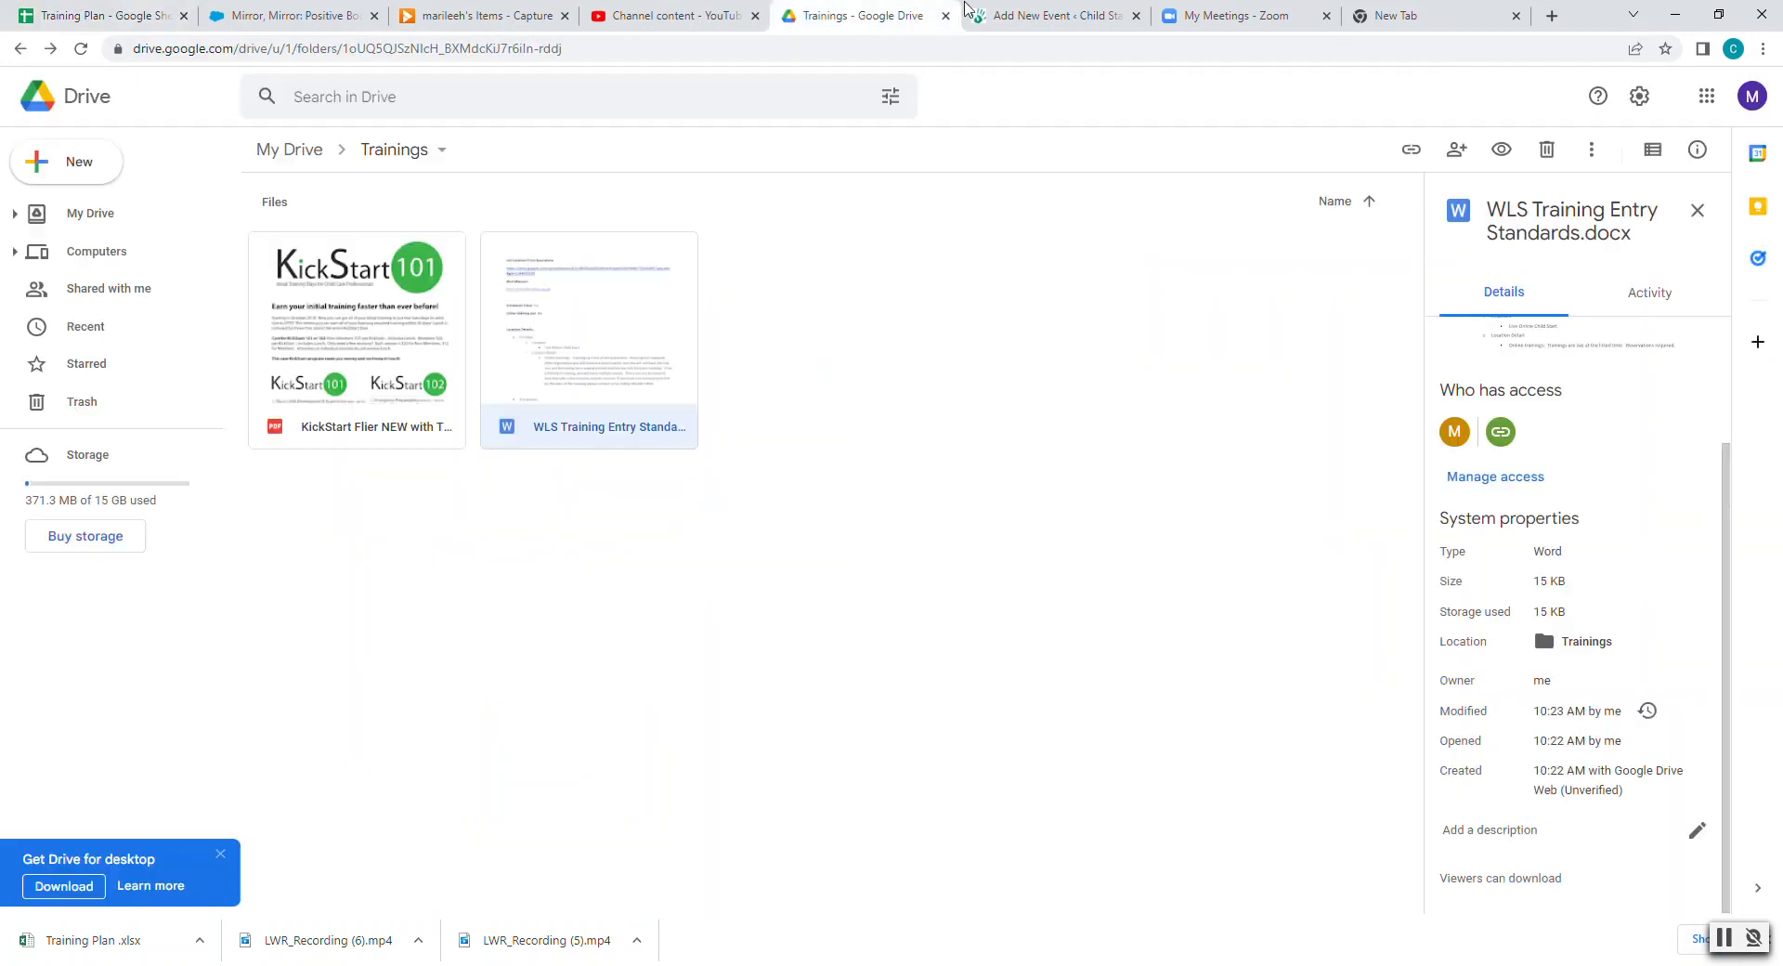
{"action": "left_click", "coordinate": [1040, 16]}
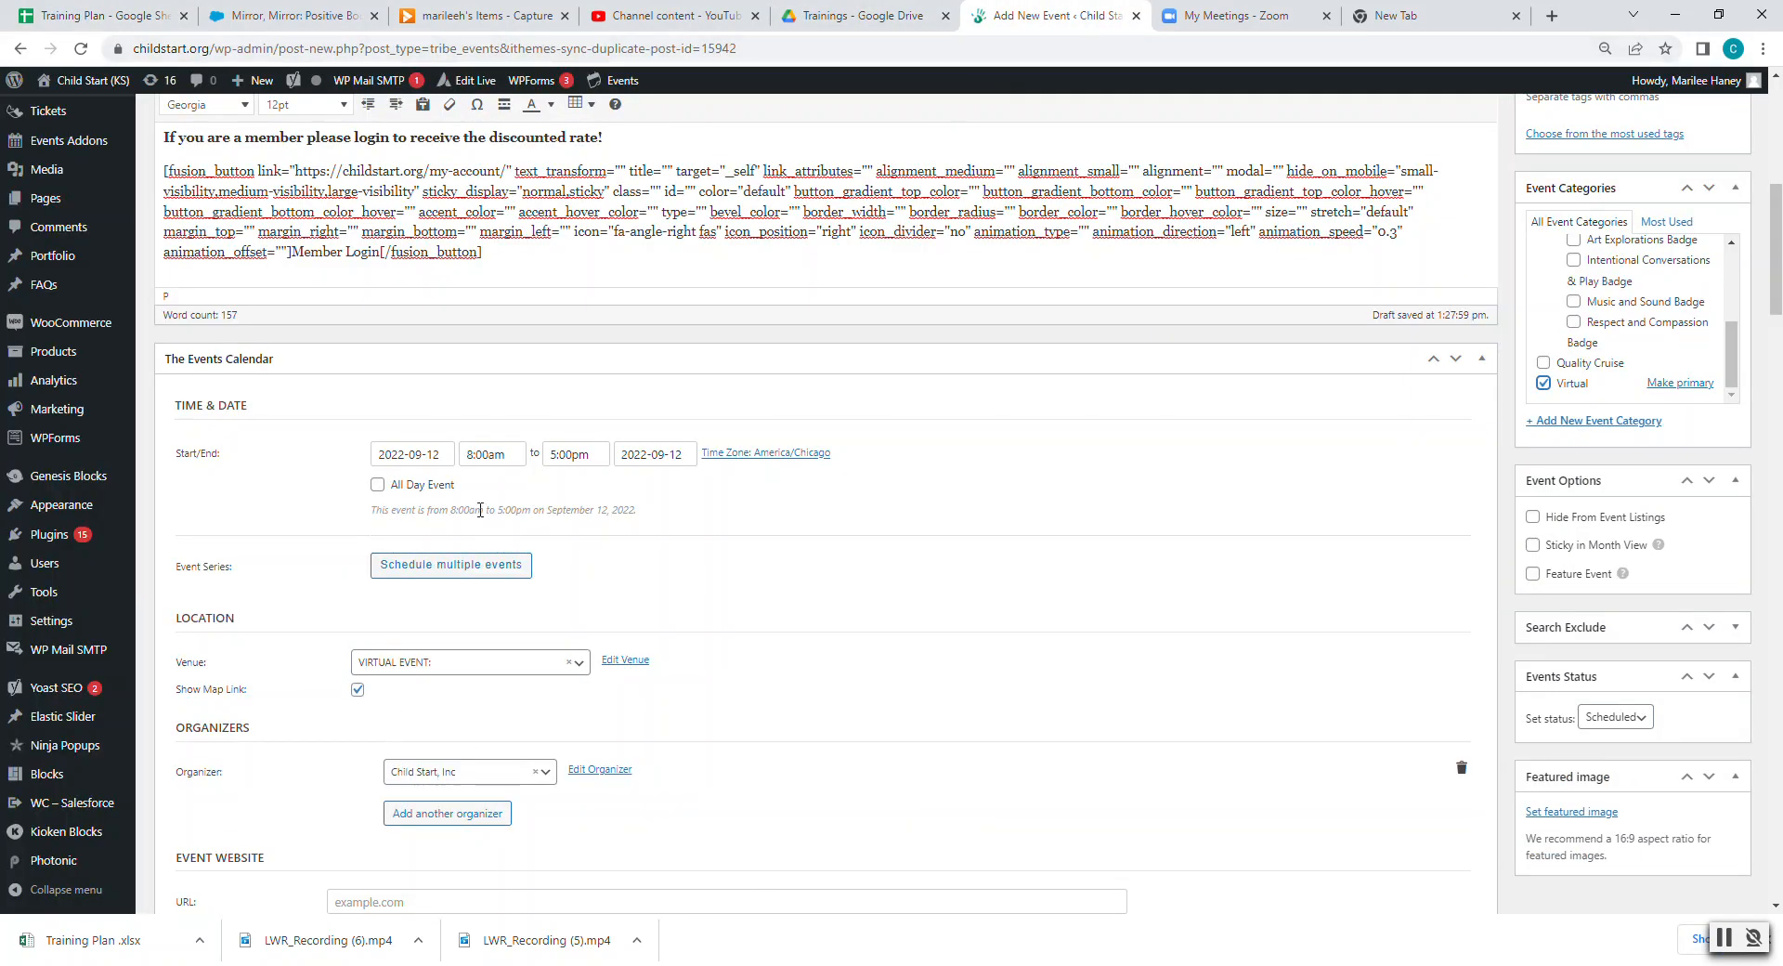
{"action": "left_click", "coordinate": [425, 456]}
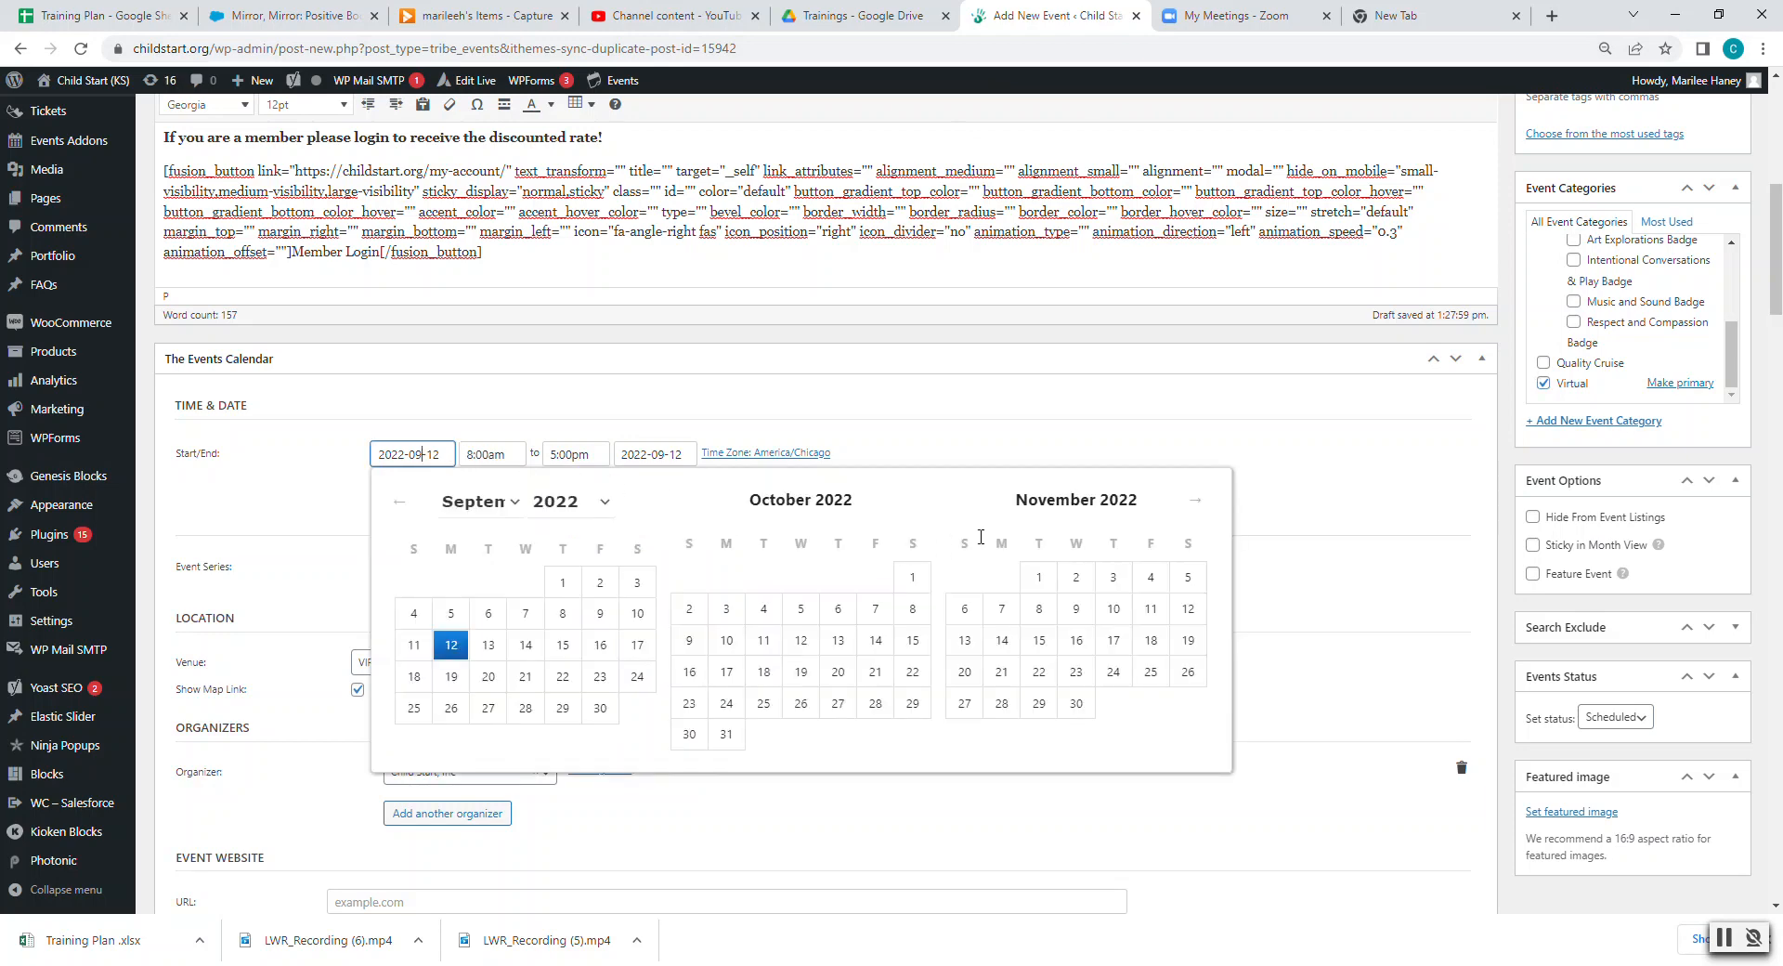
{"action": "left_click", "coordinate": [1113, 578]}
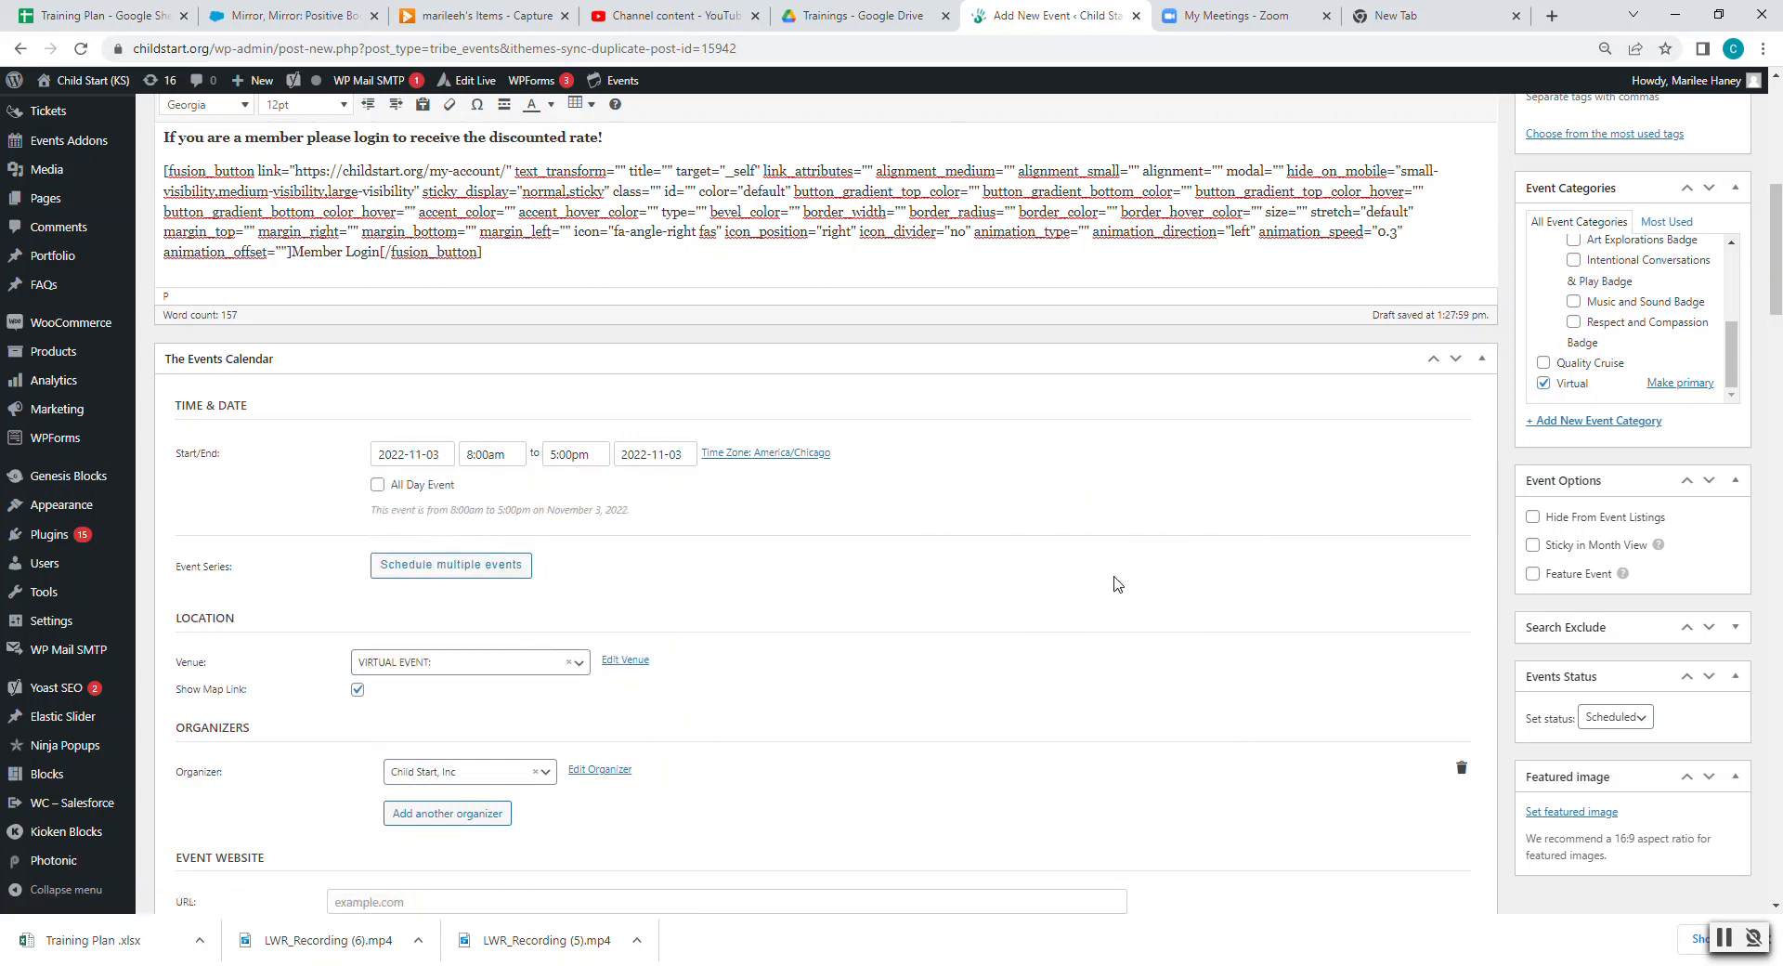
- Set the event to run from 7:00pm to 9:00pm
{"action": "left_click", "coordinate": [501, 453]}
{"action": "scroll", "coordinate": [527, 574], "scroll_direction": "down", "scroll_amount": 4}
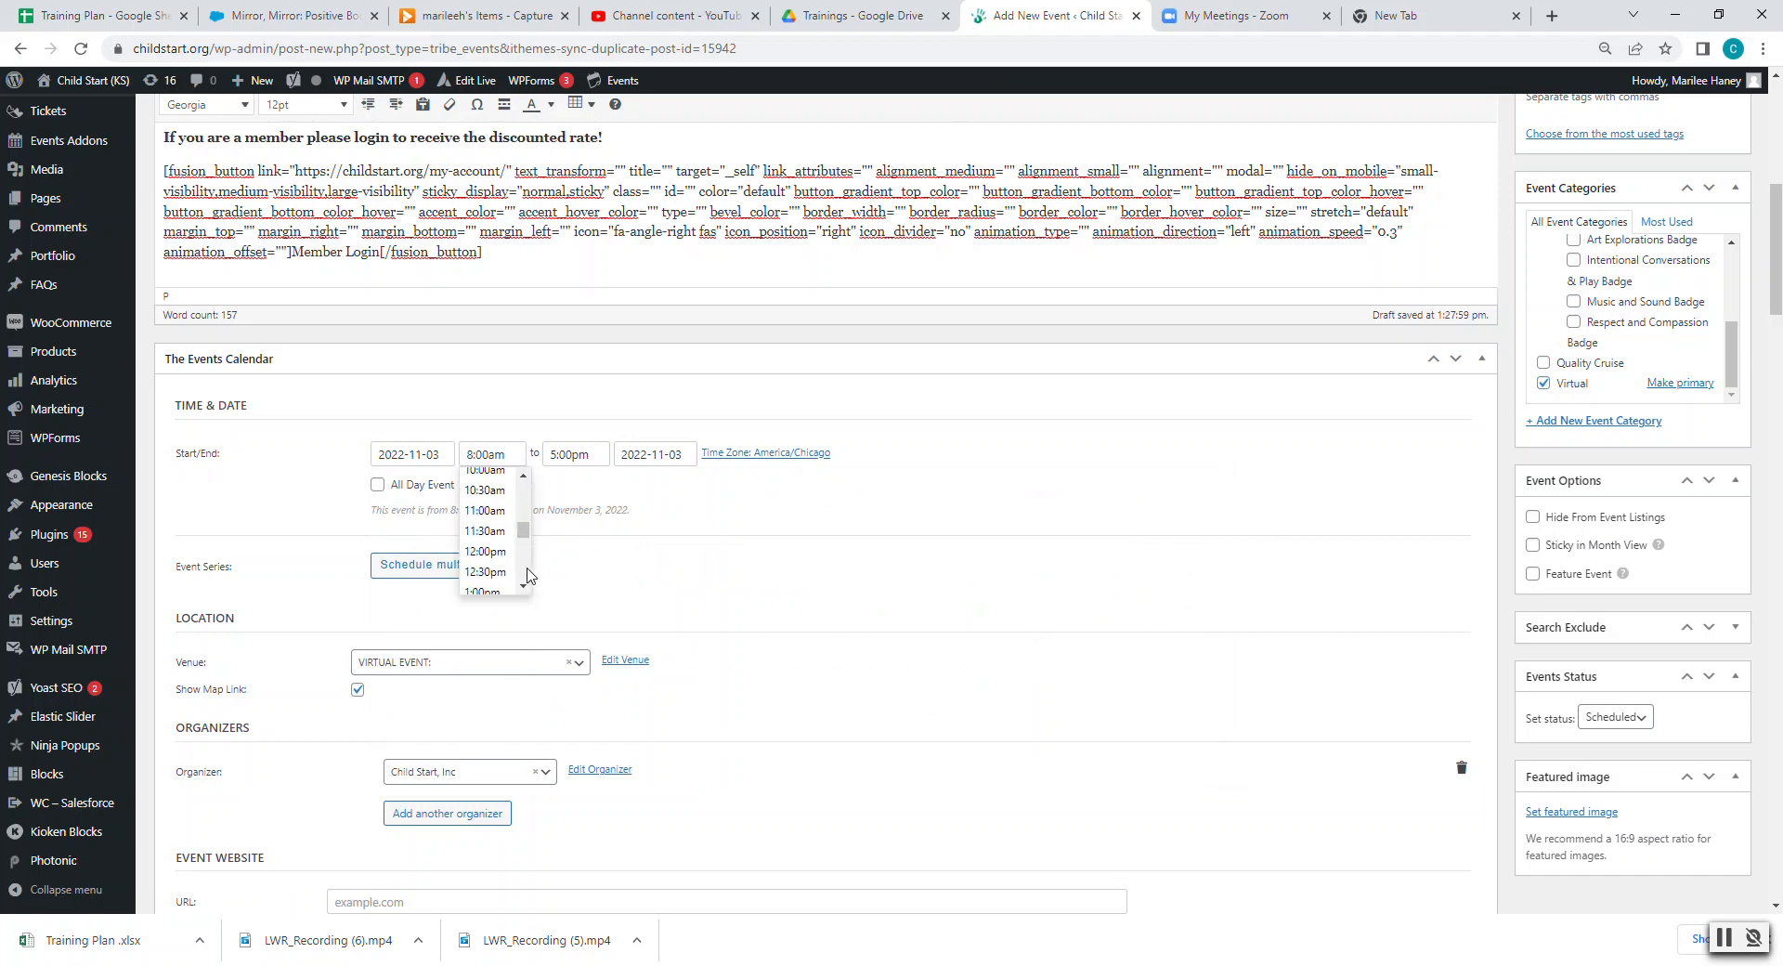
{"action": "scroll", "coordinate": [520, 557], "scroll_direction": "down", "scroll_amount": 5}
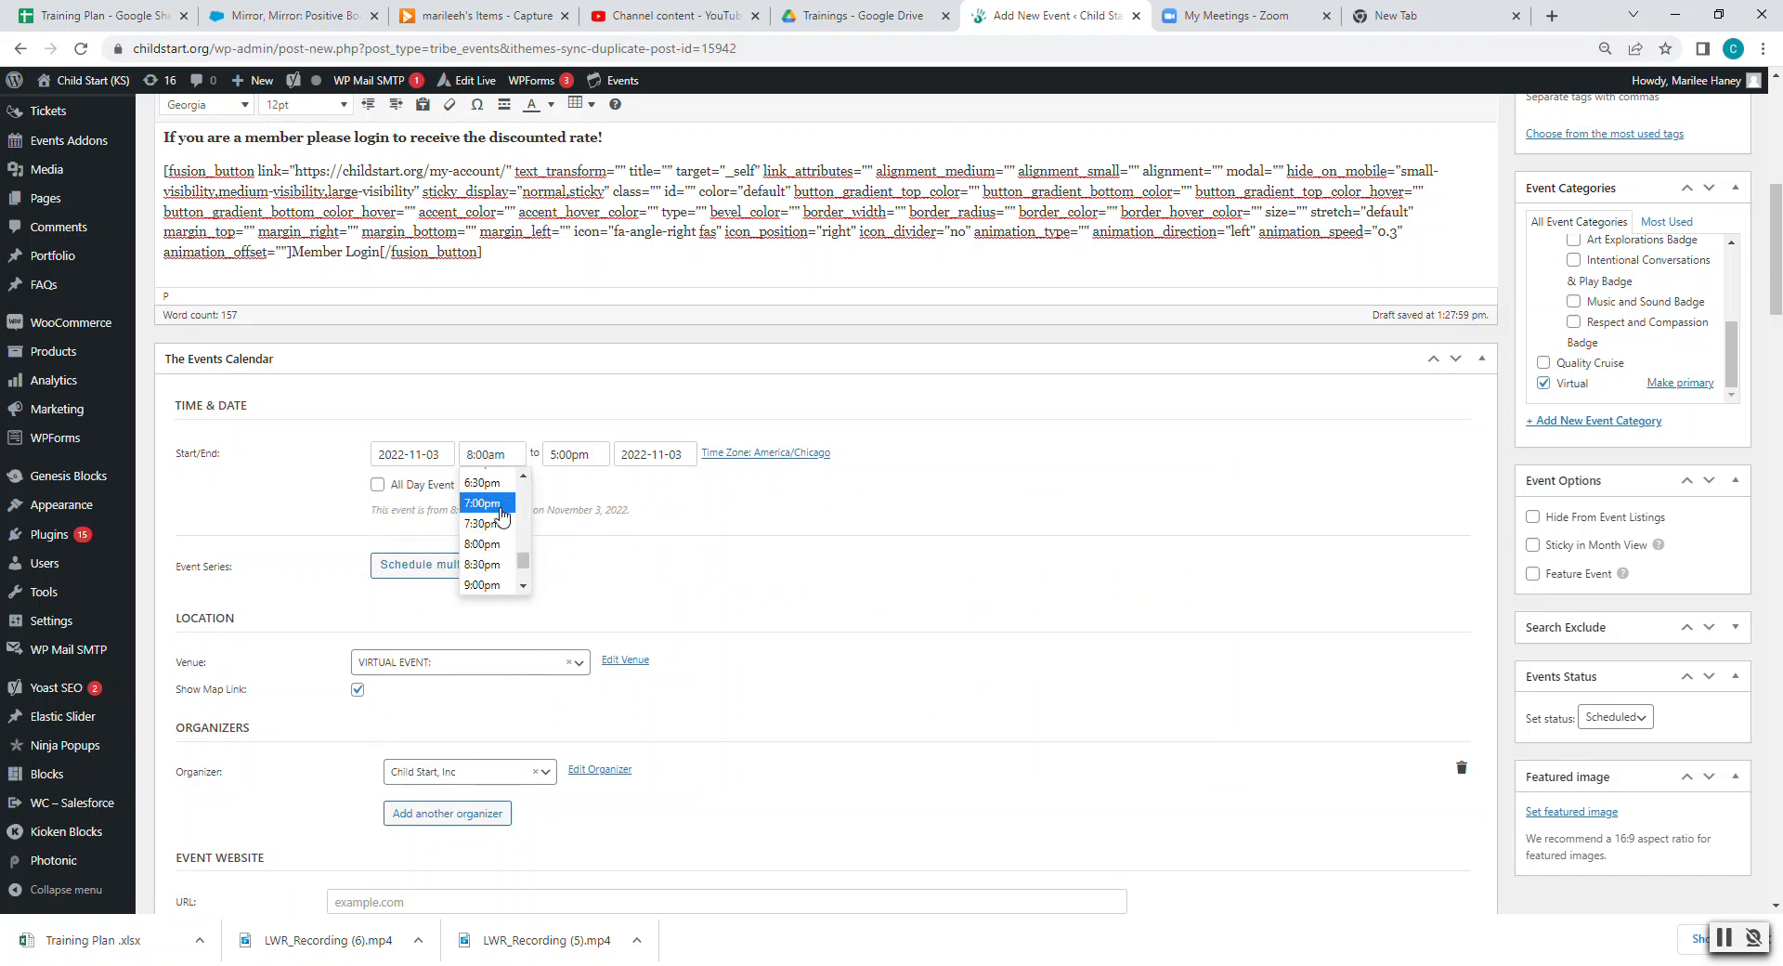
{"action": "left_click", "coordinate": [483, 520]}
{"action": "left_click", "coordinate": [580, 454]}
{"action": "left_click", "coordinate": [586, 583]}
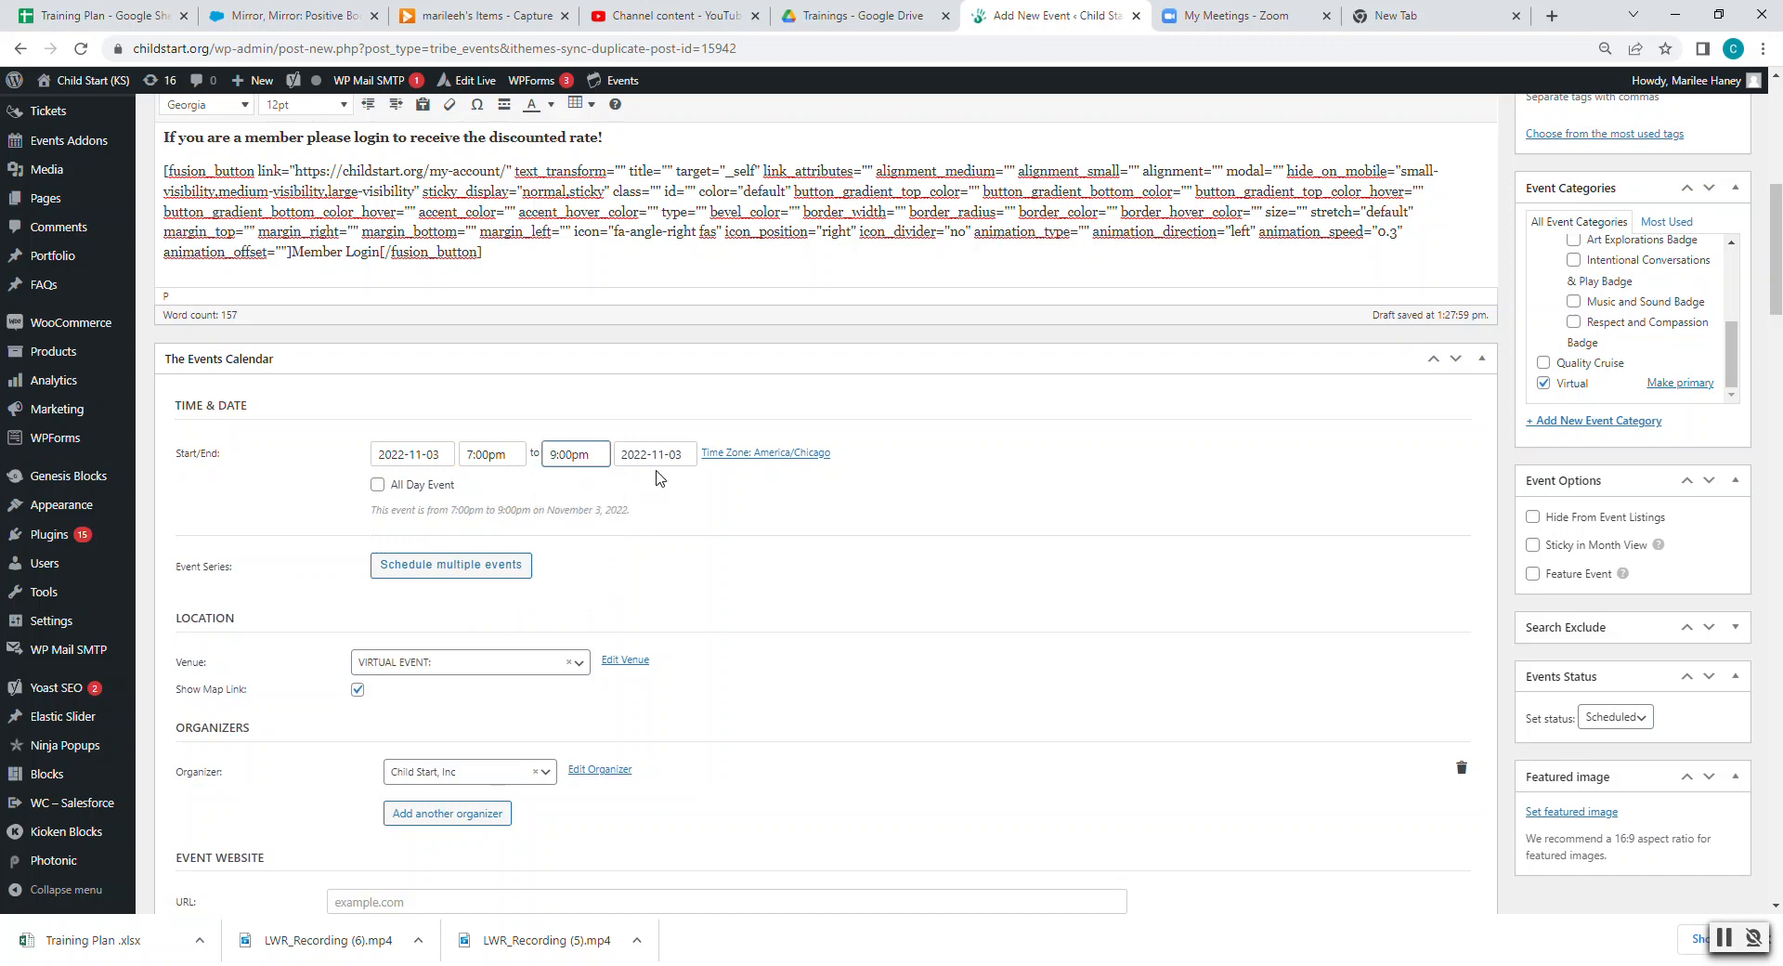
{"action": "scroll", "coordinate": [721, 588], "scroll_direction": "down", "scroll_amount": 3}
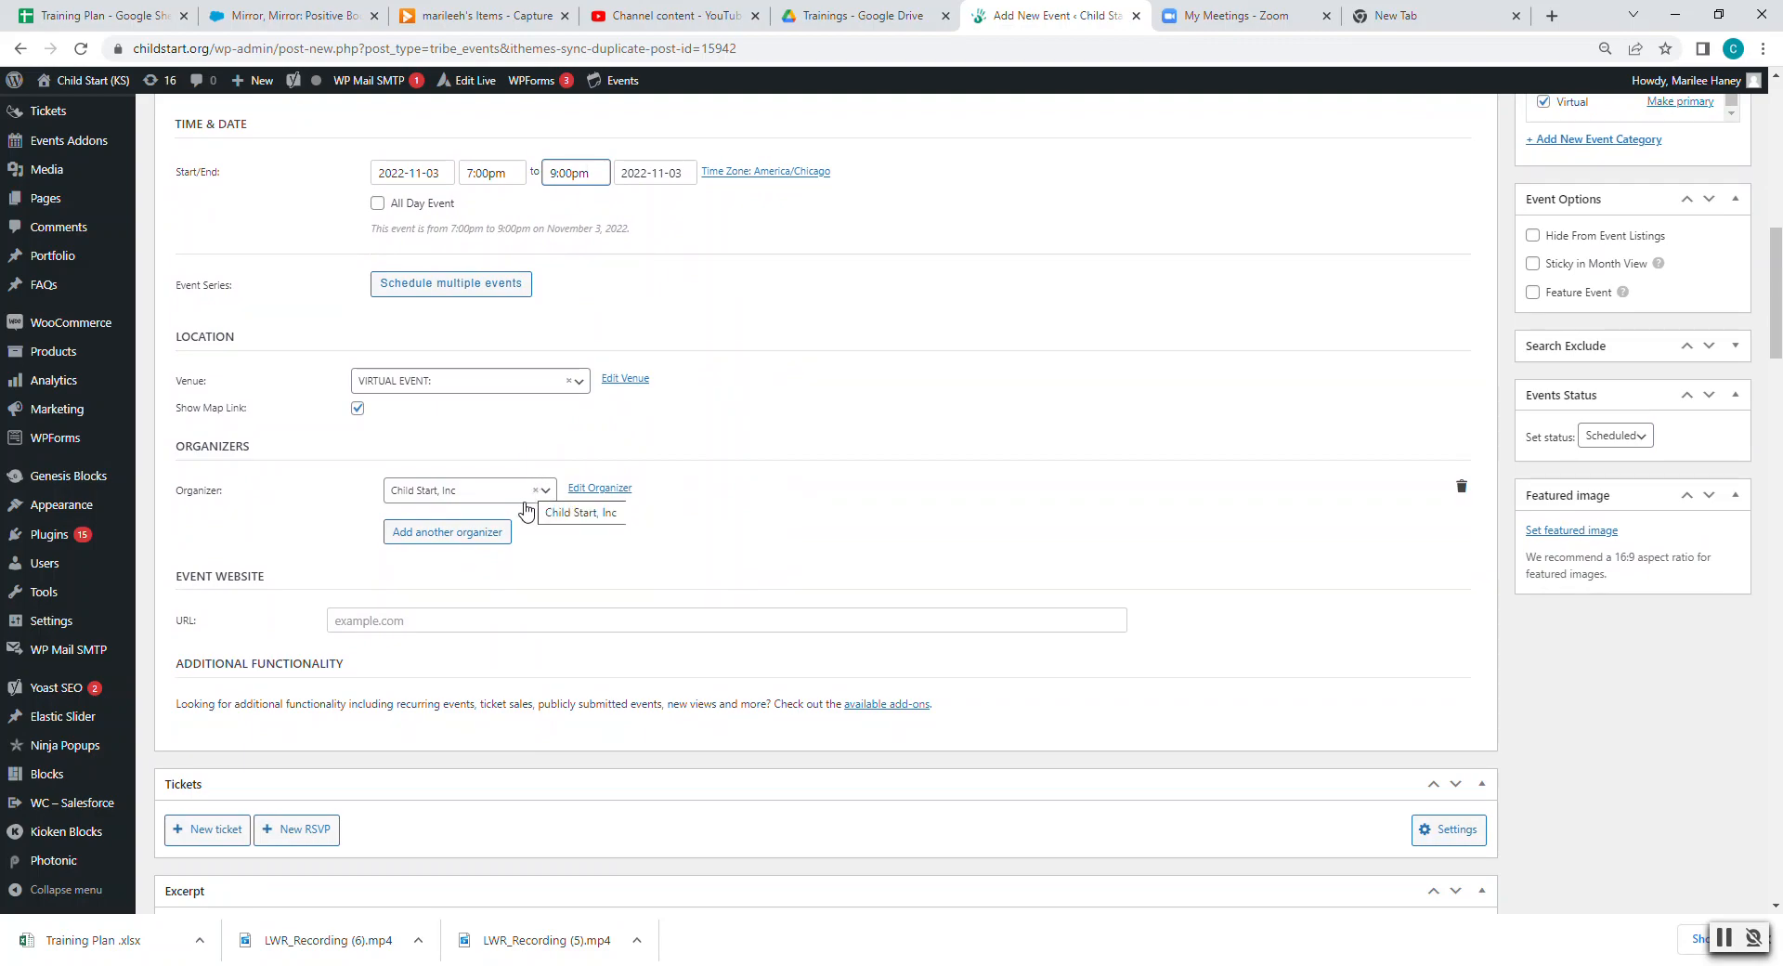
{"action": "scroll", "coordinate": [1124, 566], "scroll_direction": "up", "scroll_amount": 5}
{"action": "scroll", "coordinate": [1125, 569], "scroll_direction": "up", "scroll_amount": 6}
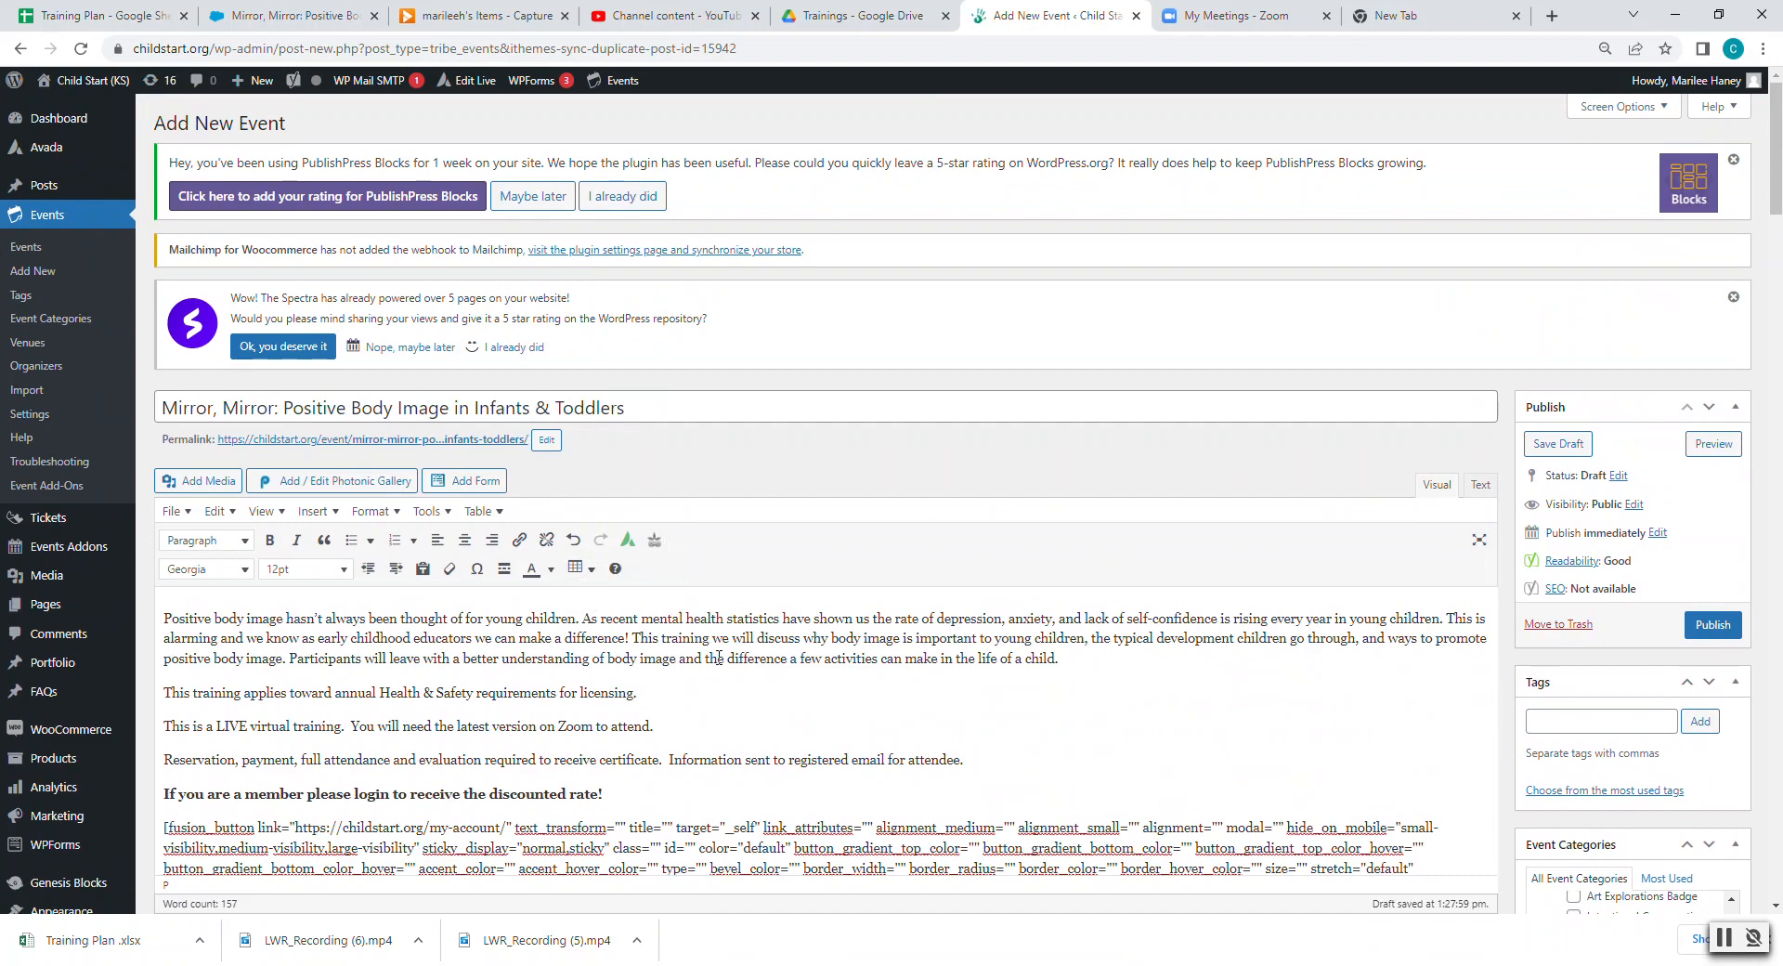
{"action": "scroll", "coordinate": [715, 655], "scroll_direction": "down", "scroll_amount": 8}
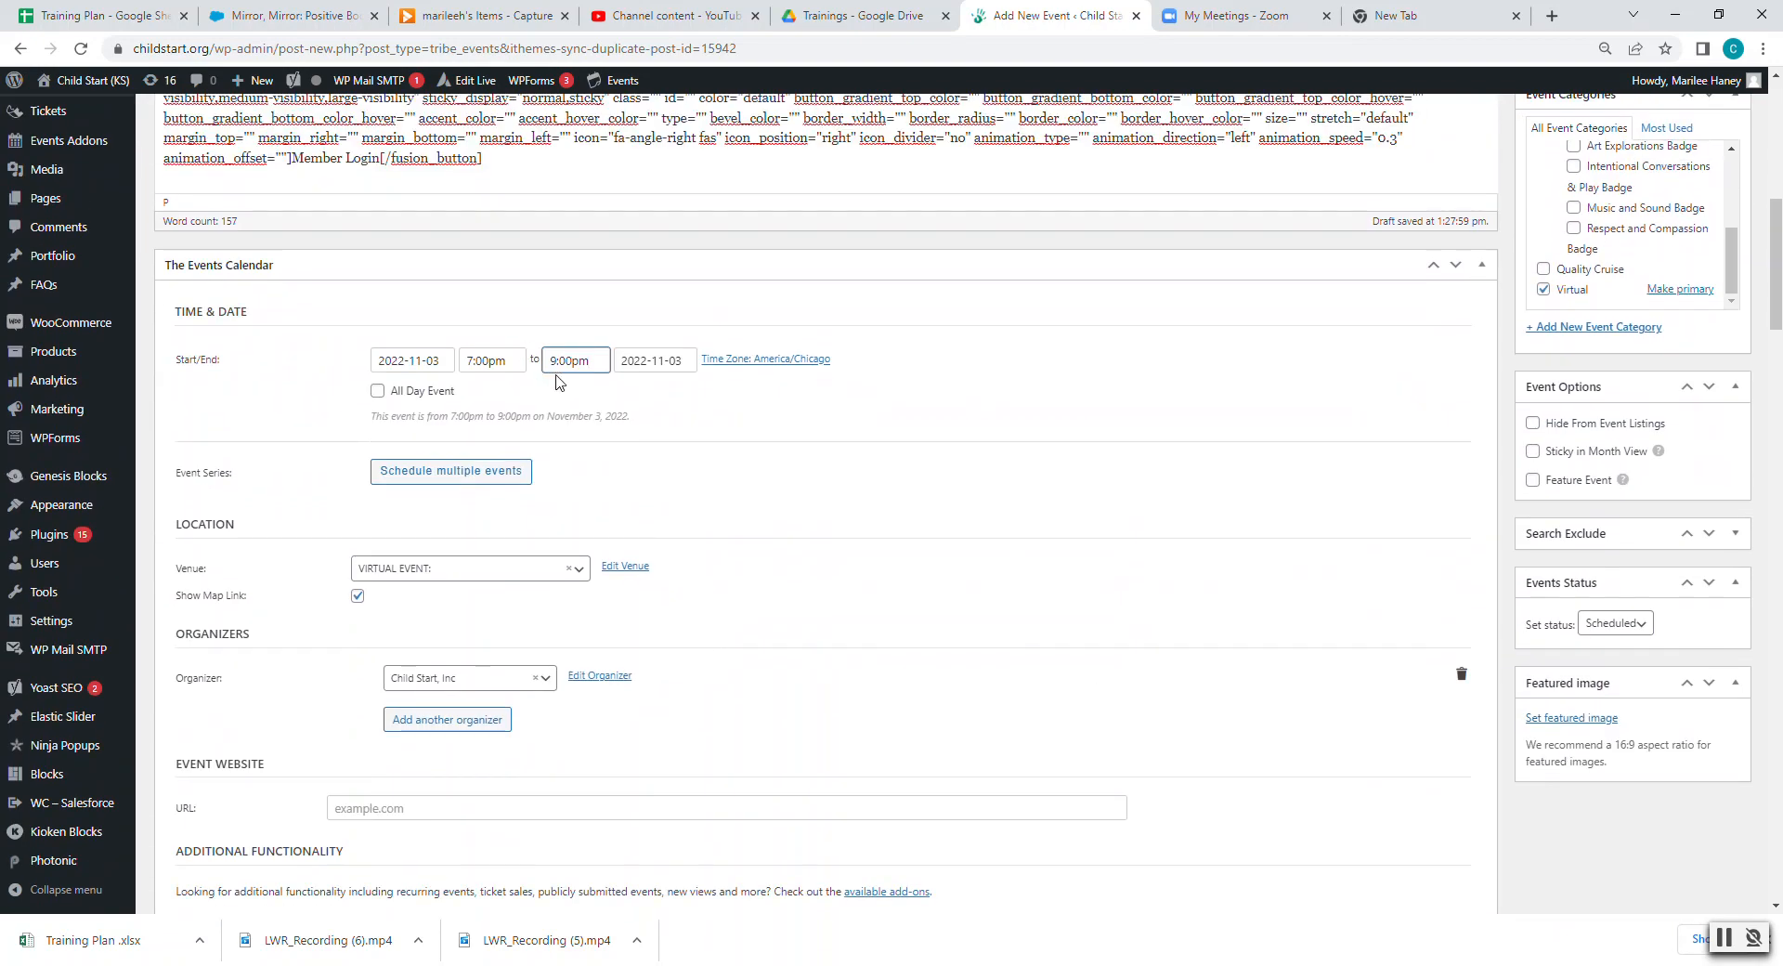
{"action": "scroll", "coordinate": [1169, 555], "scroll_direction": "up", "scroll_amount": 5}
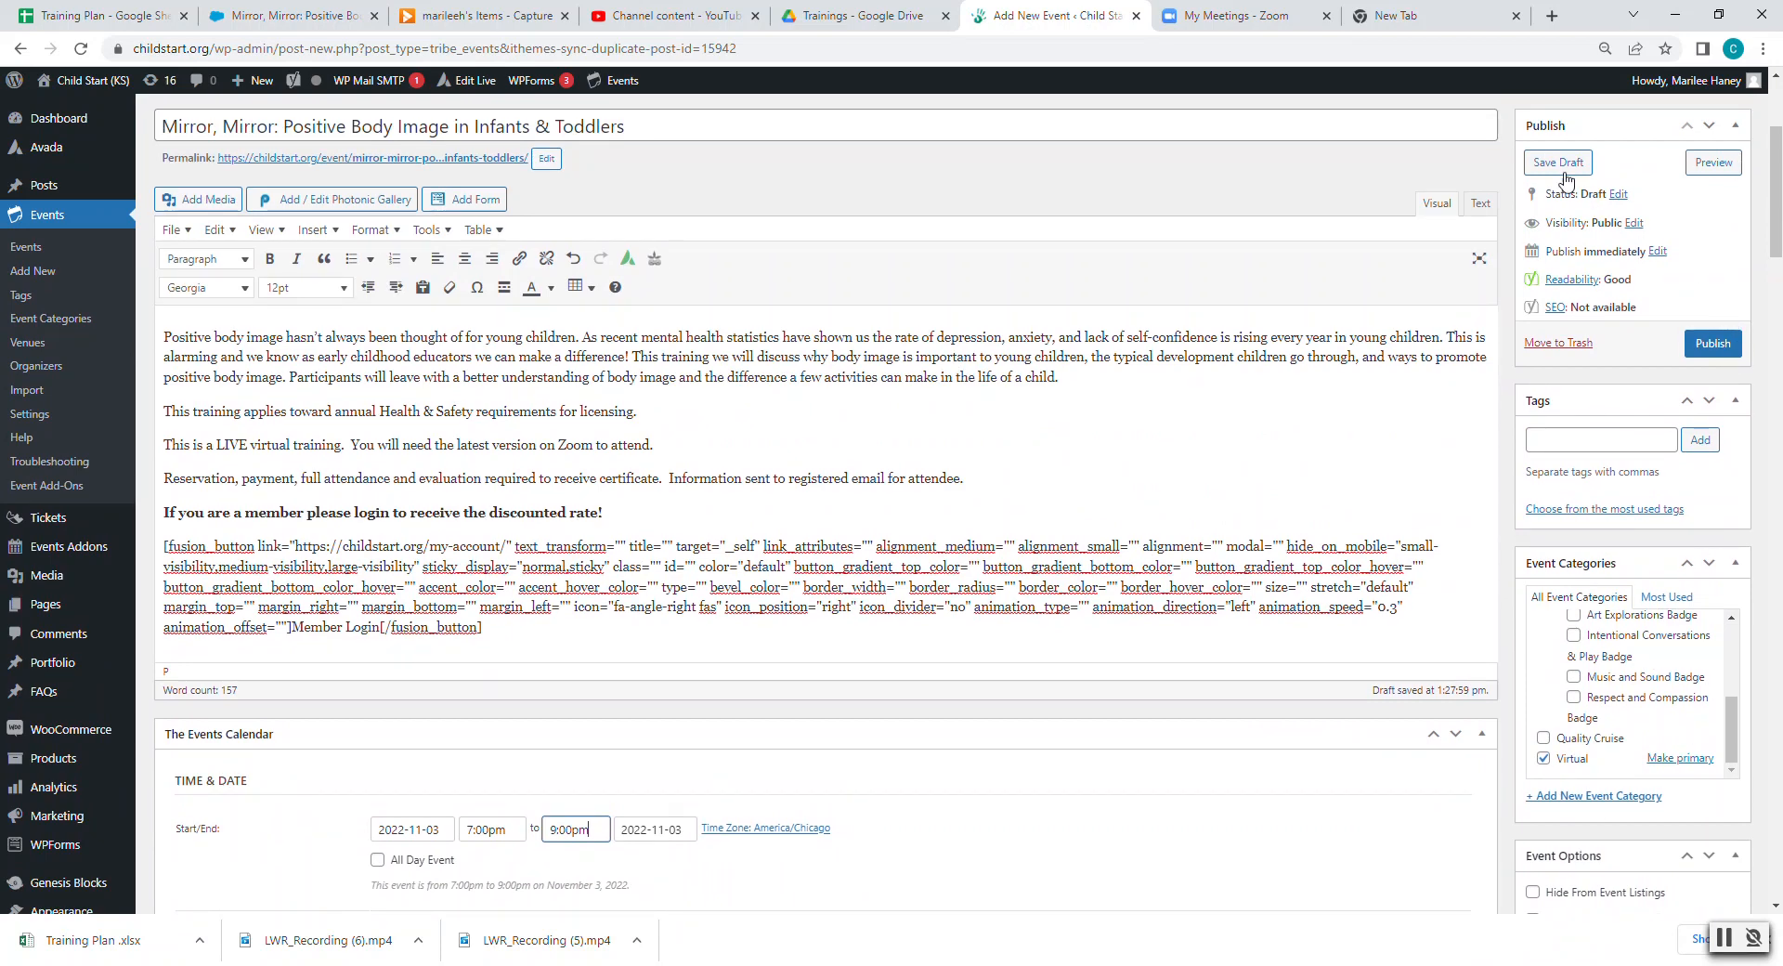
- Save the November 3 Mirror, Mirror event as a draft
{"action": "left_click", "coordinate": [1560, 164]}
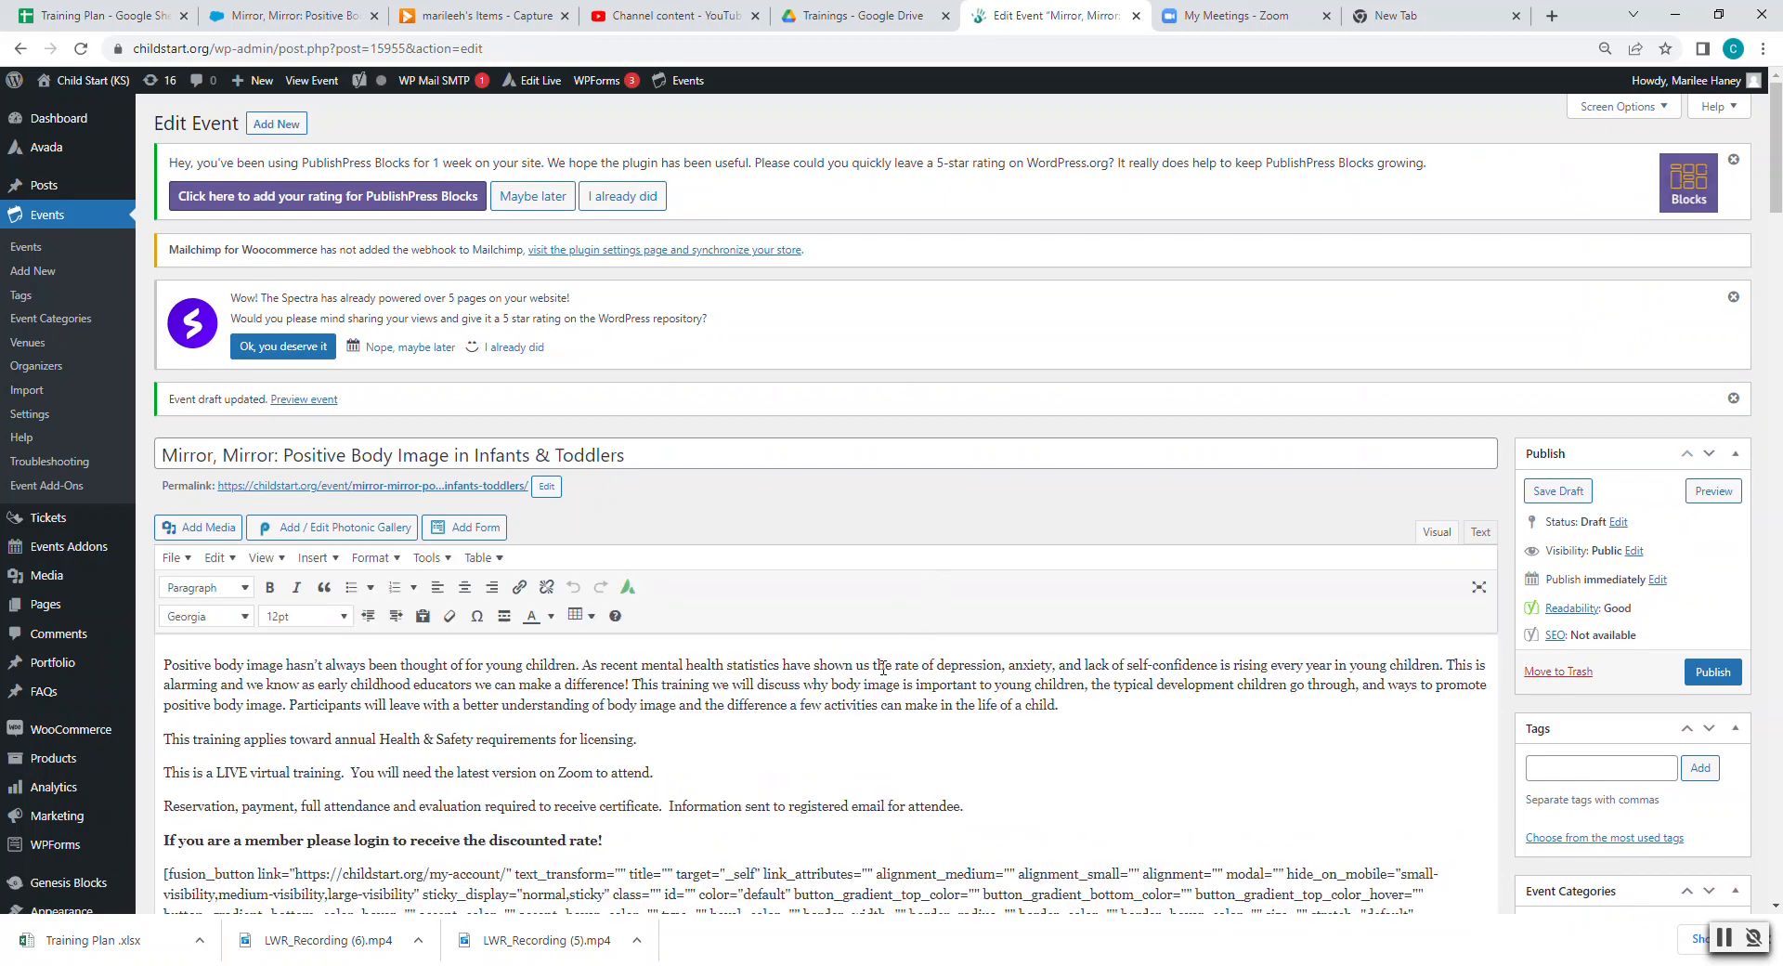
{"action": "scroll", "coordinate": [882, 667], "scroll_direction": "down", "scroll_amount": 10}
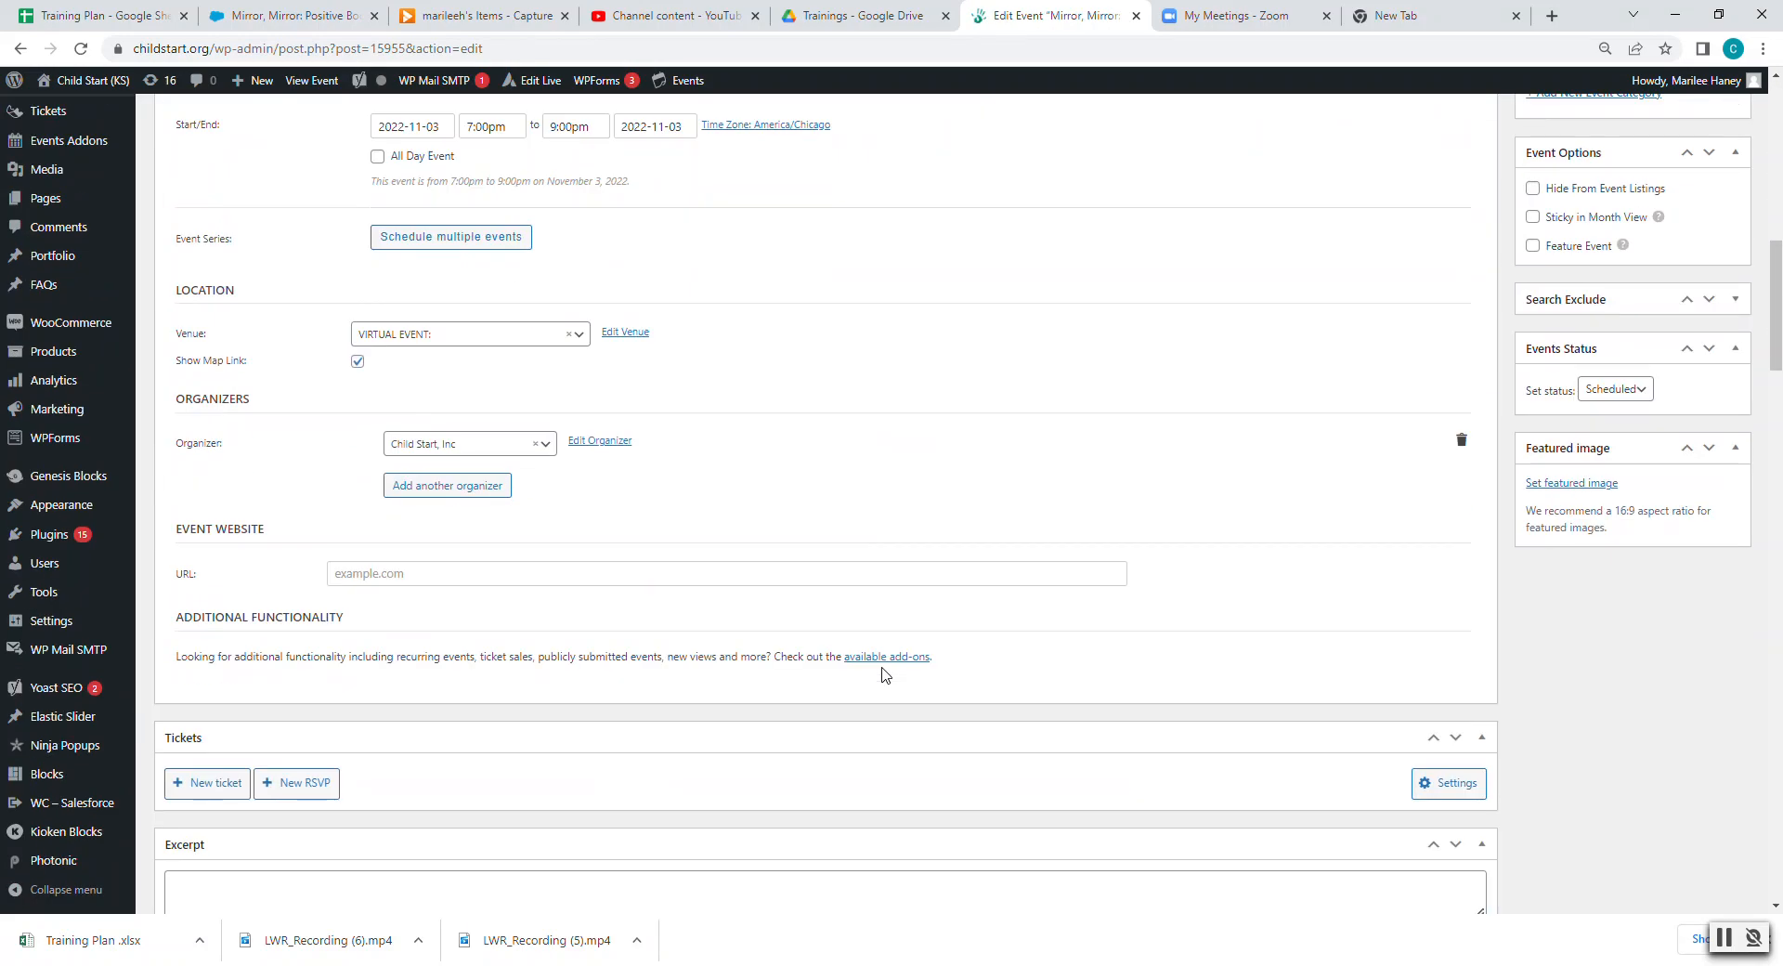
{"action": "scroll", "coordinate": [851, 654], "scroll_direction": "down", "scroll_amount": 3}
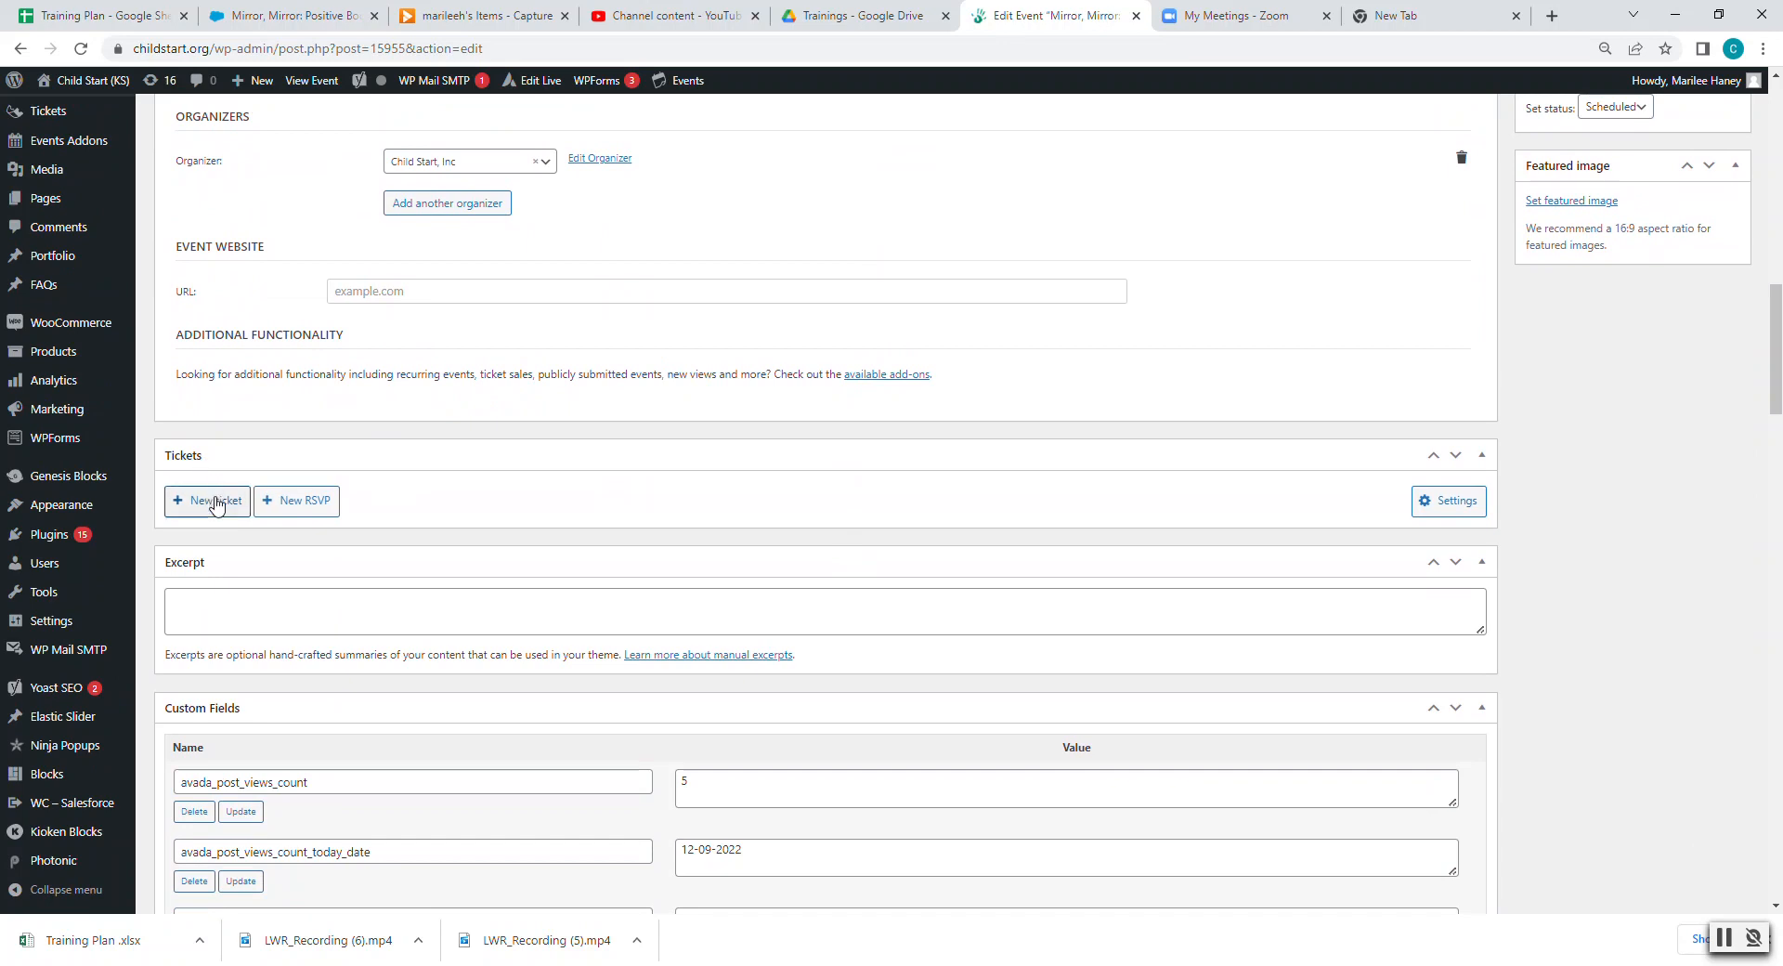
- Start a new ticket and select the event's Mirror, Mirror title to reuse
{"action": "left_click", "coordinate": [217, 507]}
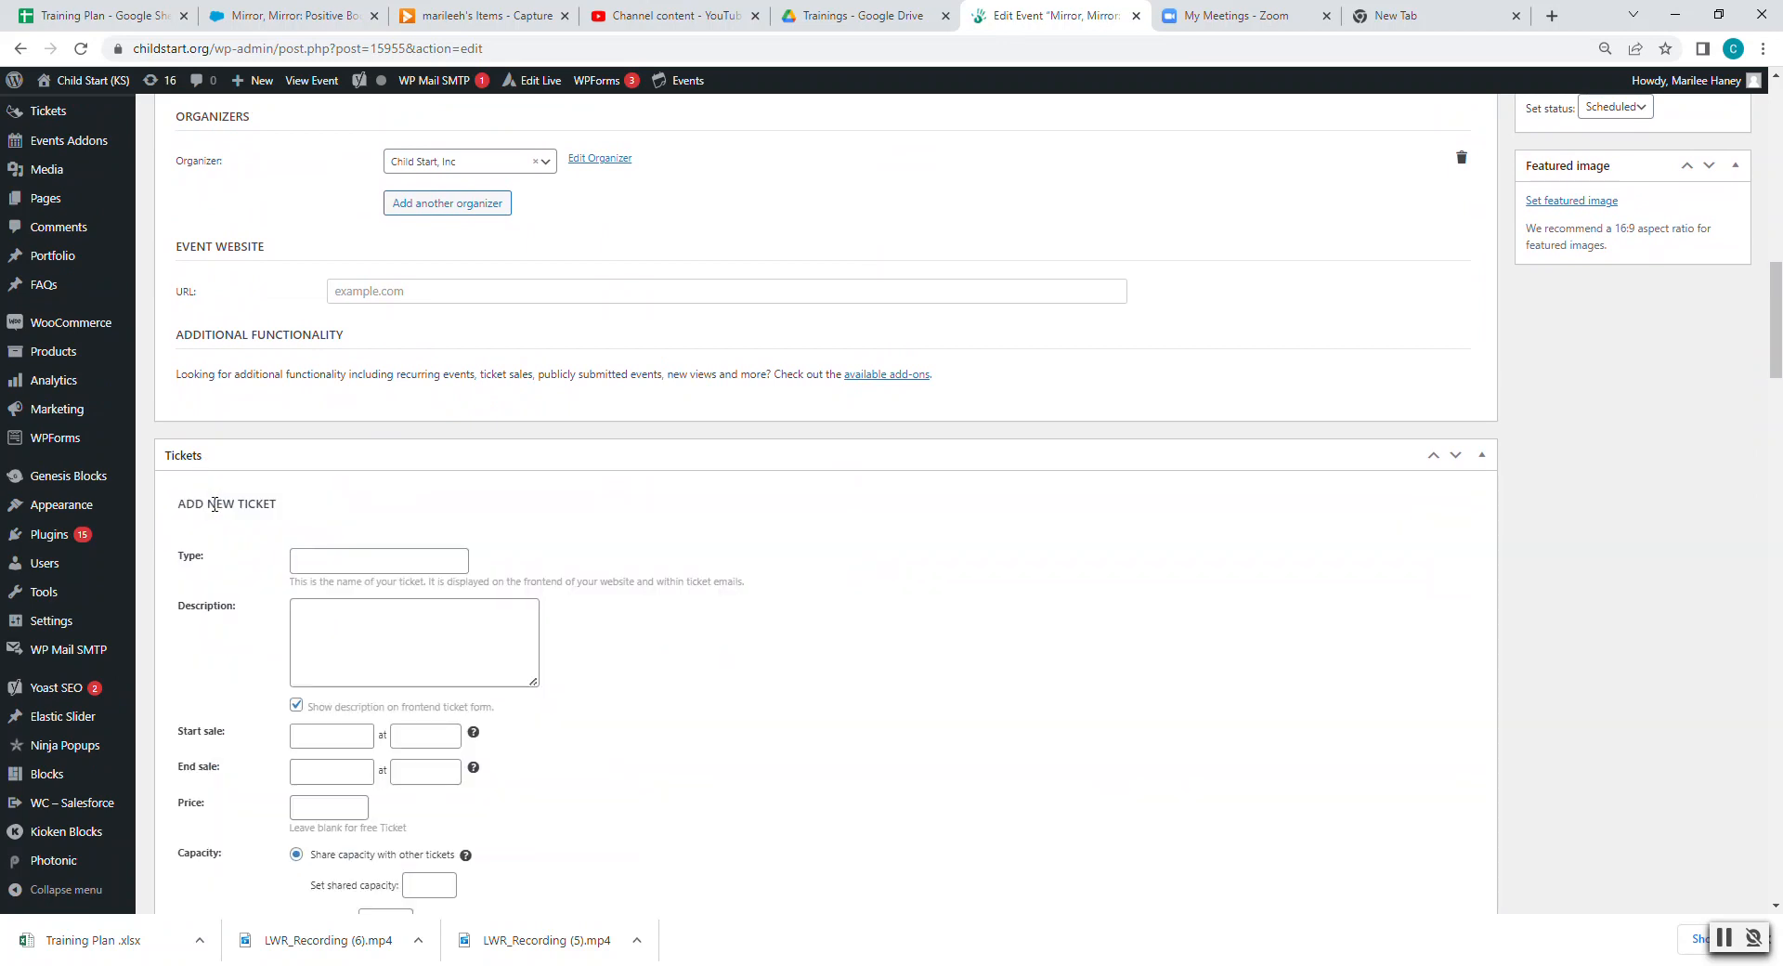
{"action": "scroll", "coordinate": [274, 539], "scroll_direction": "down", "scroll_amount": 8}
{"action": "scroll", "coordinate": [216, 546], "scroll_direction": "up", "scroll_amount": 5}
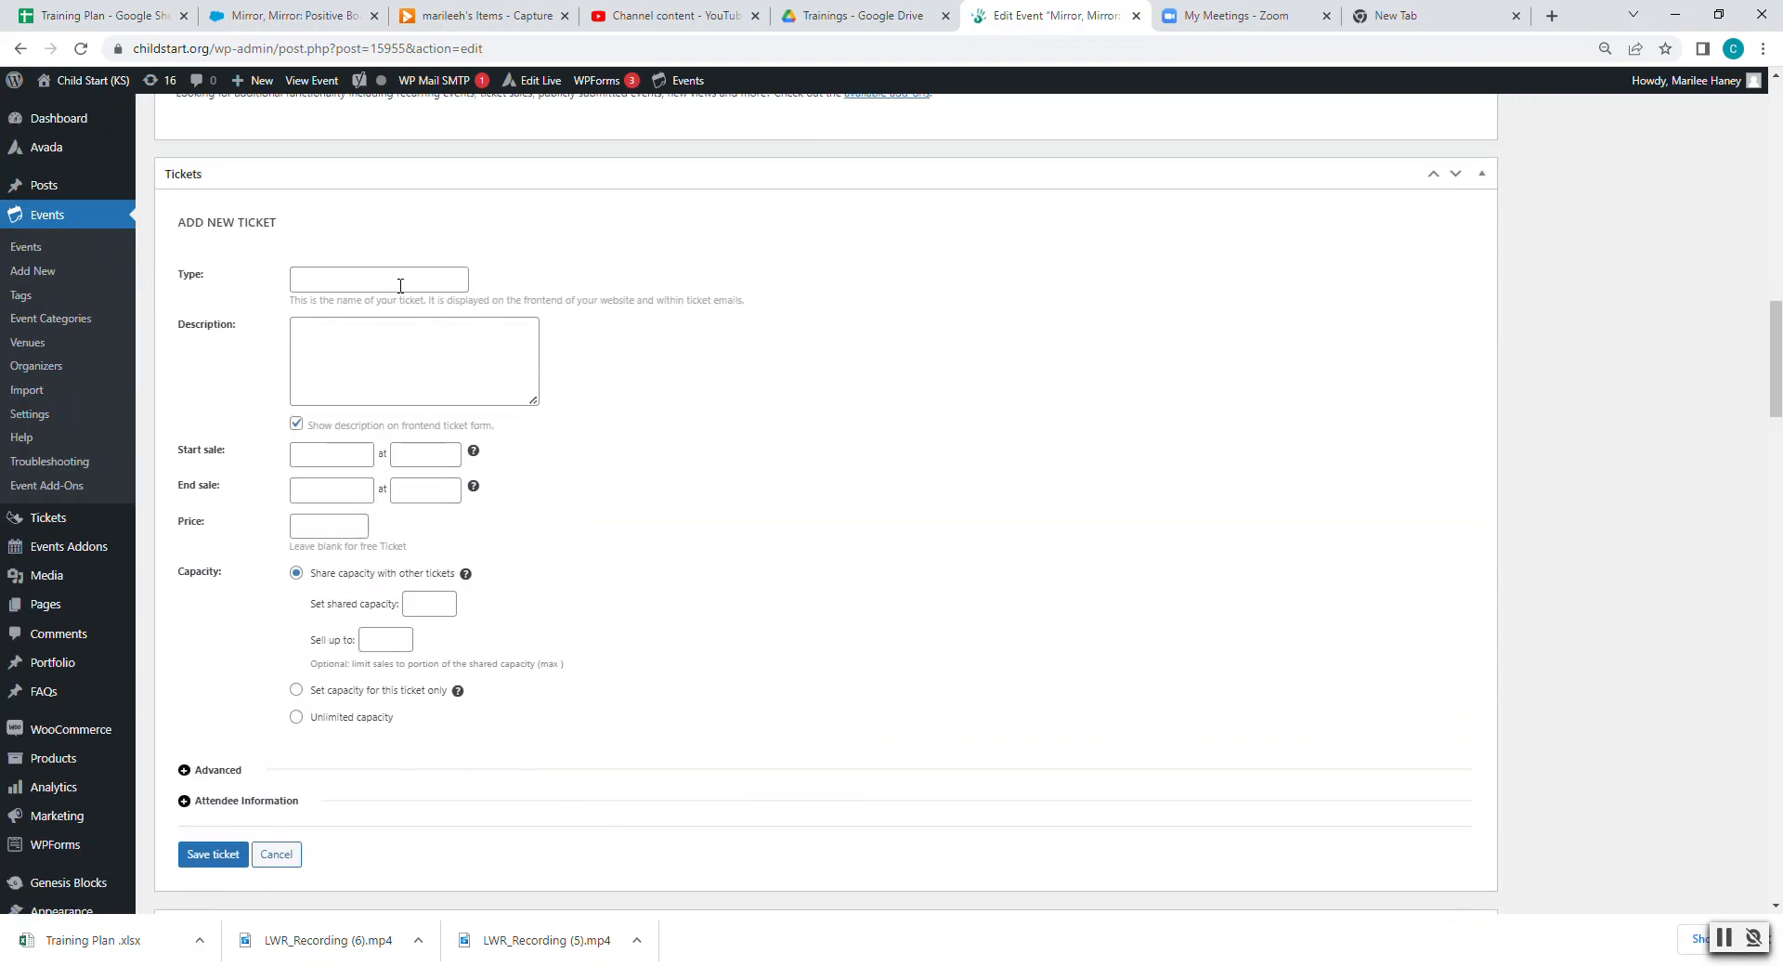
{"action": "scroll", "coordinate": [600, 513], "scroll_direction": "up", "scroll_amount": 15}
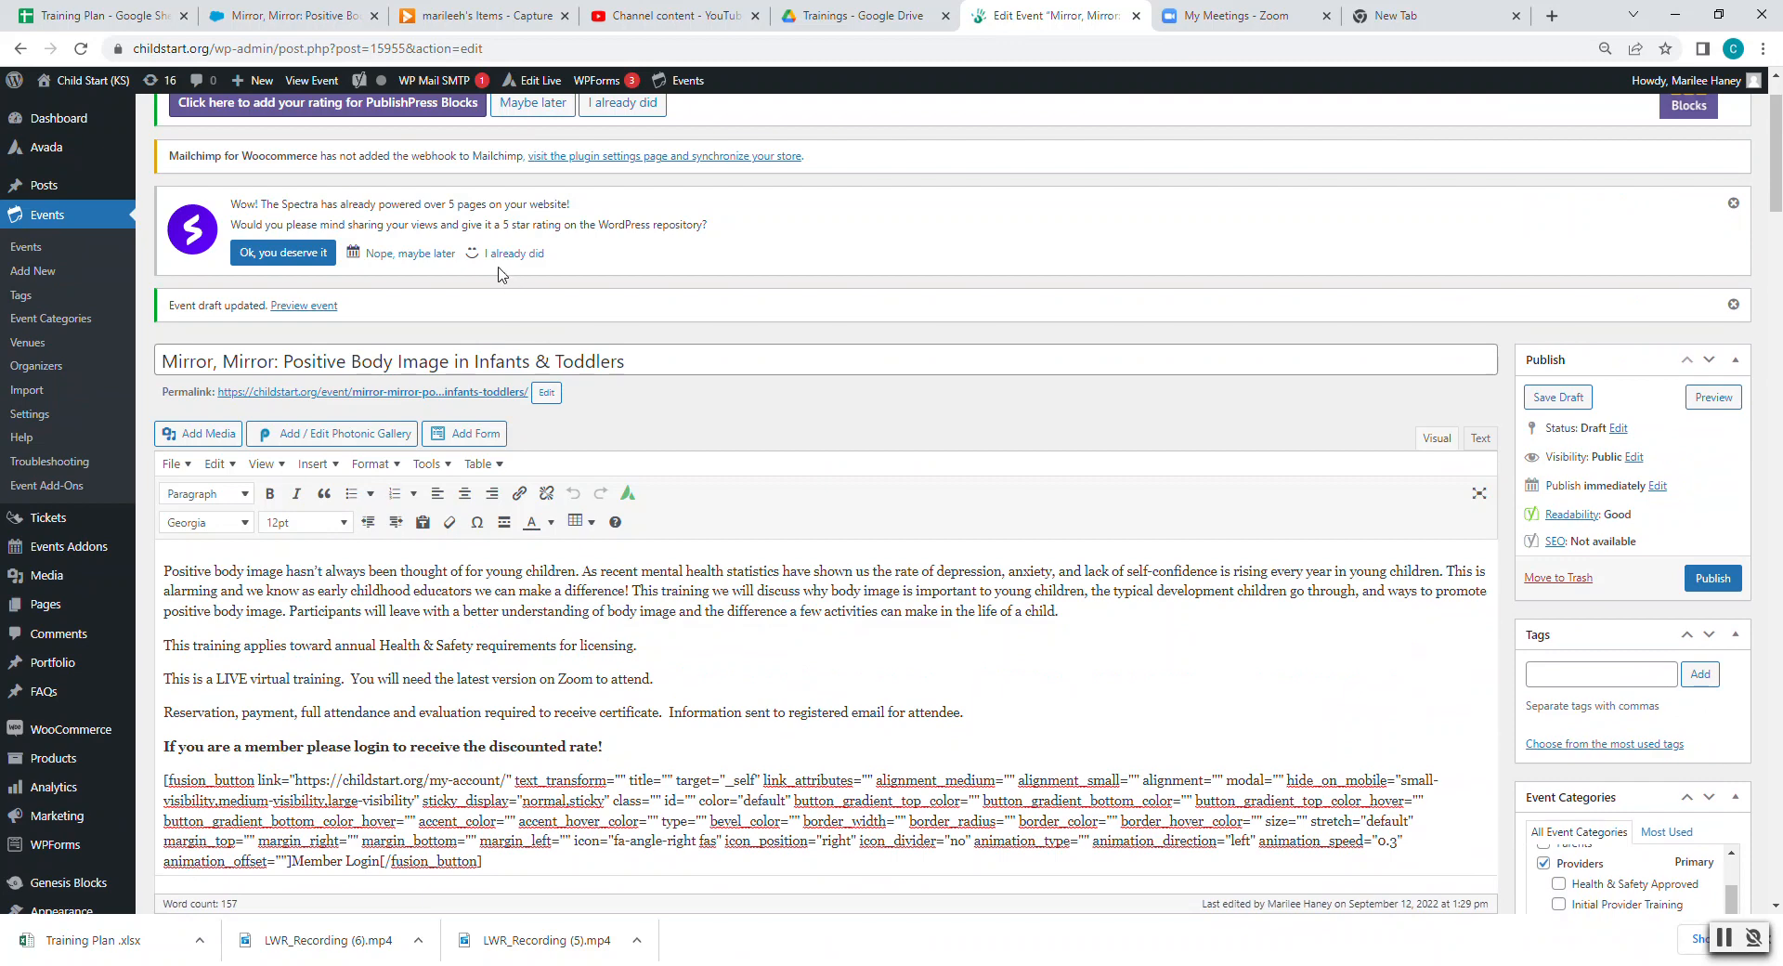
{"action": "triple_click", "coordinate": [639, 360]}
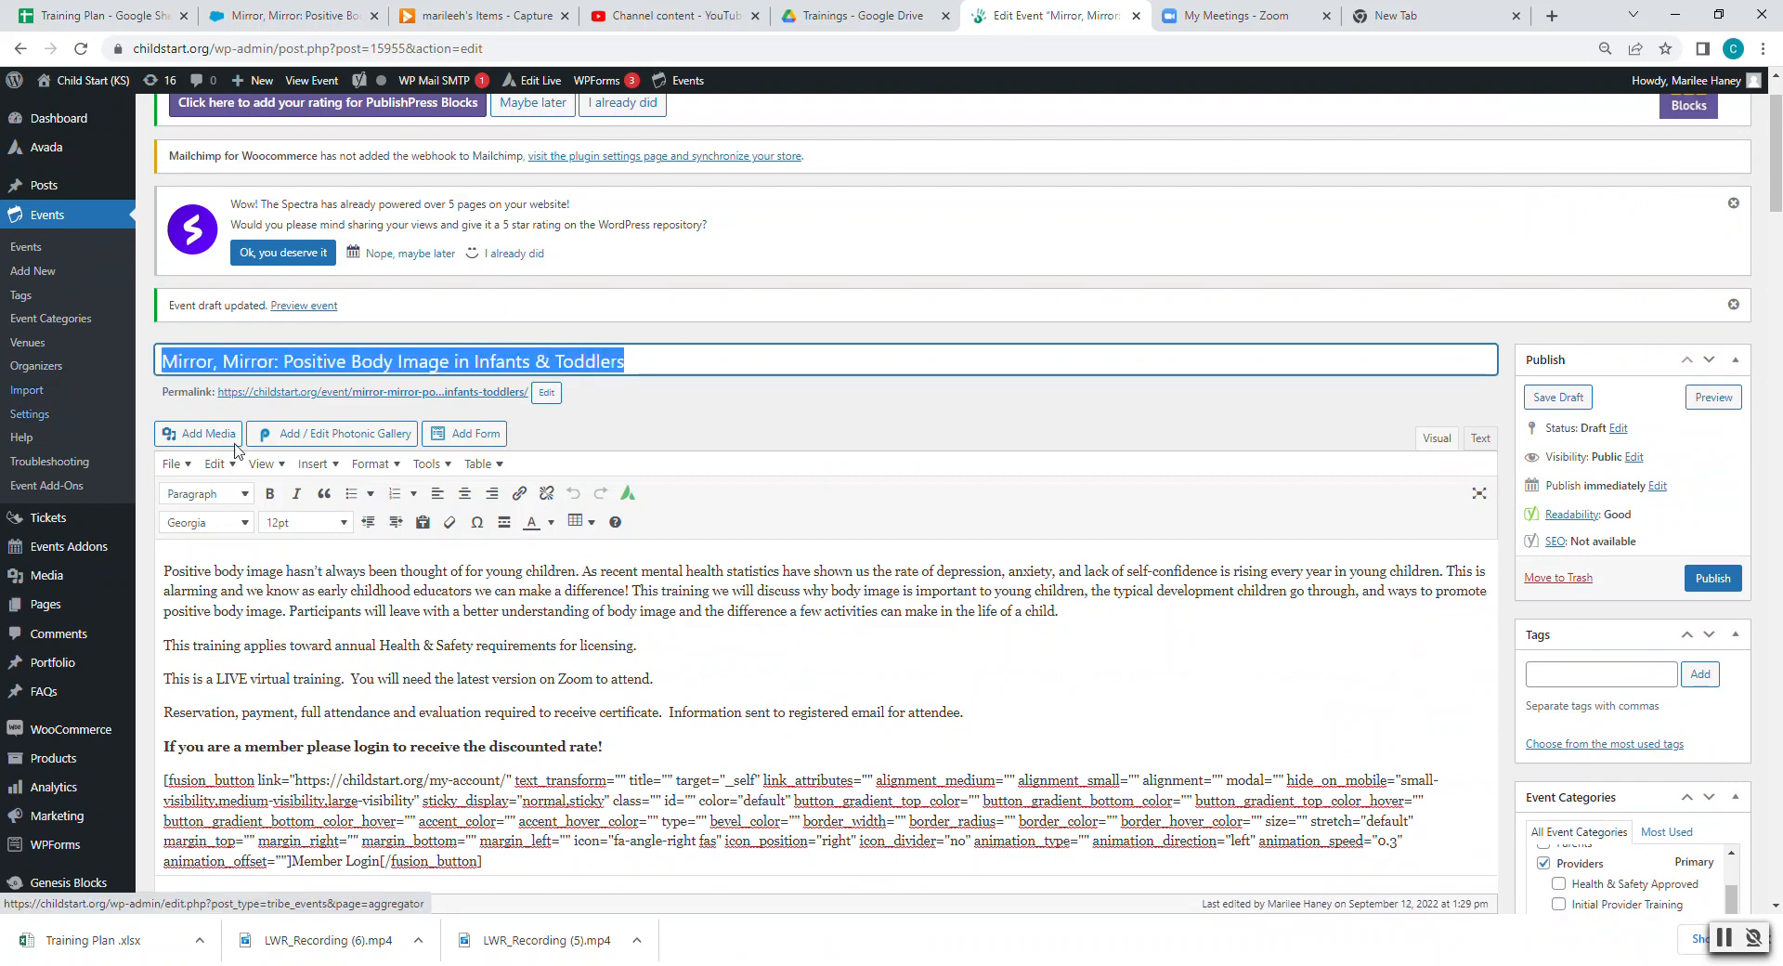
{"action": "scroll", "coordinate": [514, 629], "scroll_direction": "down", "scroll_amount": 5}
{"action": "scroll", "coordinate": [513, 630], "scroll_direction": "down", "scroll_amount": 5}
{"action": "scroll", "coordinate": [509, 624], "scroll_direction": "up", "scroll_amount": 1}
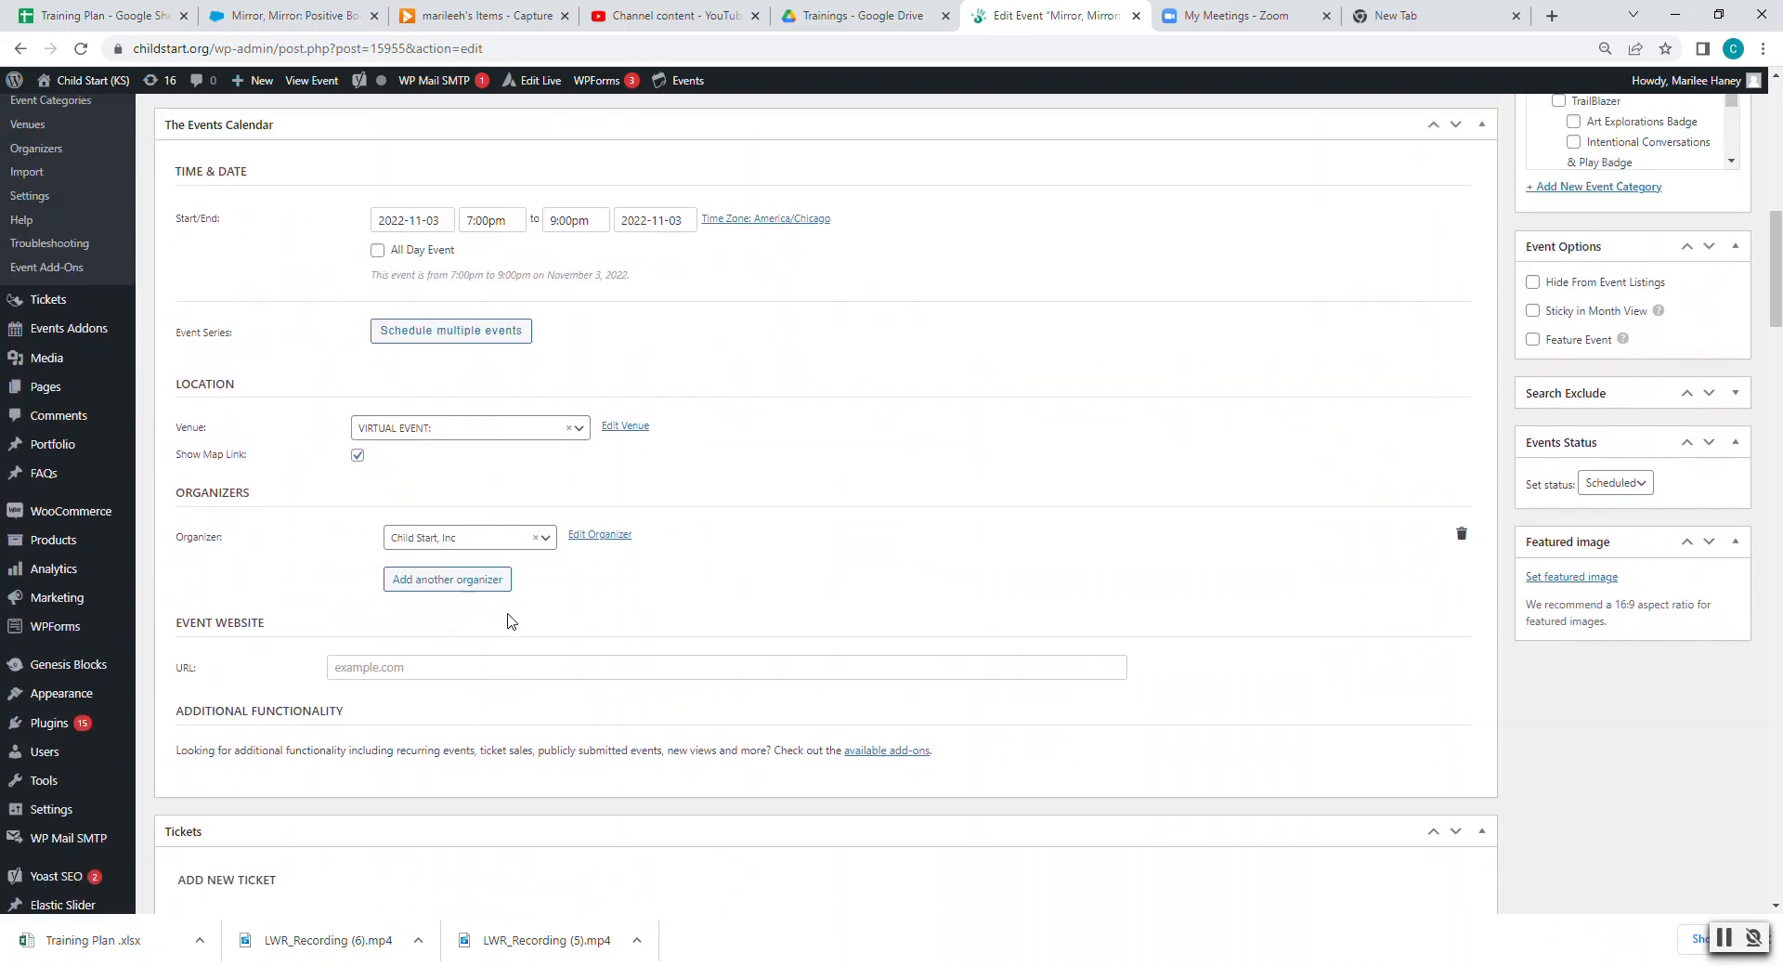
{"action": "scroll", "coordinate": [509, 622], "scroll_direction": "down", "scroll_amount": 5}
{"action": "scroll", "coordinate": [512, 620], "scroll_direction": "down", "scroll_amount": 1}
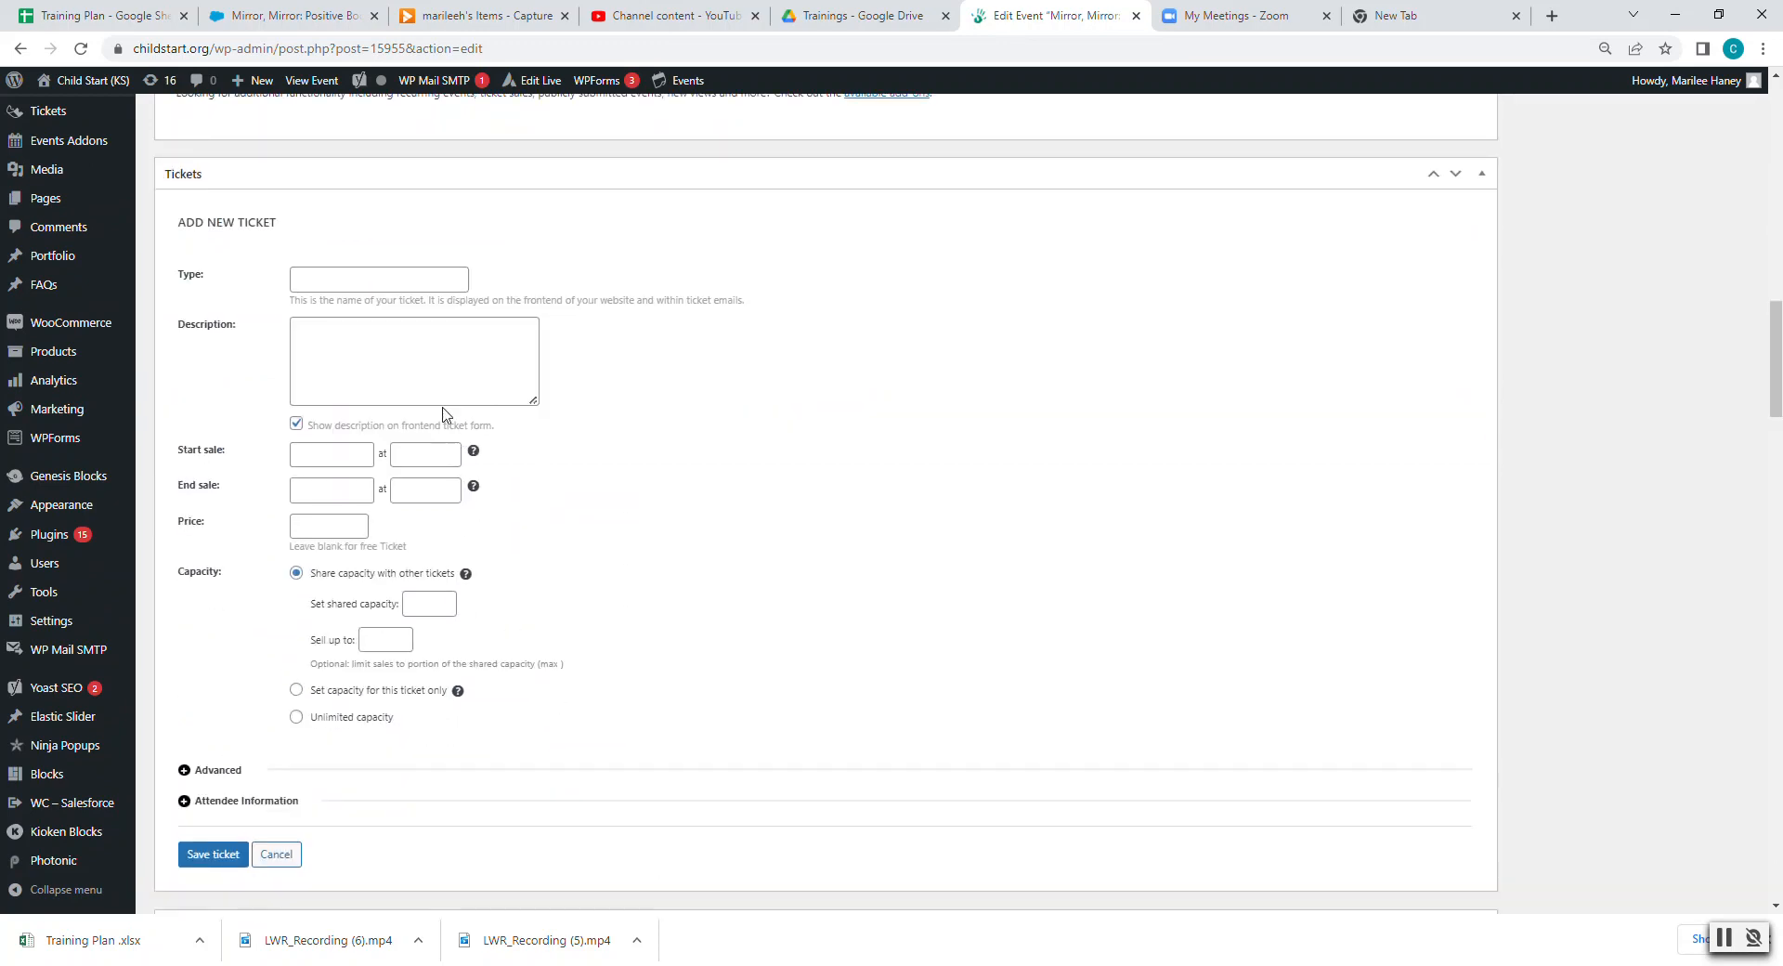
- Name the ticket with the Mirror, Mirror title followed by 11/3/2022
{"action": "left_click", "coordinate": [396, 280]}
{"action": "type", "text": "Positive Body Image in Infants & Toddlers"}
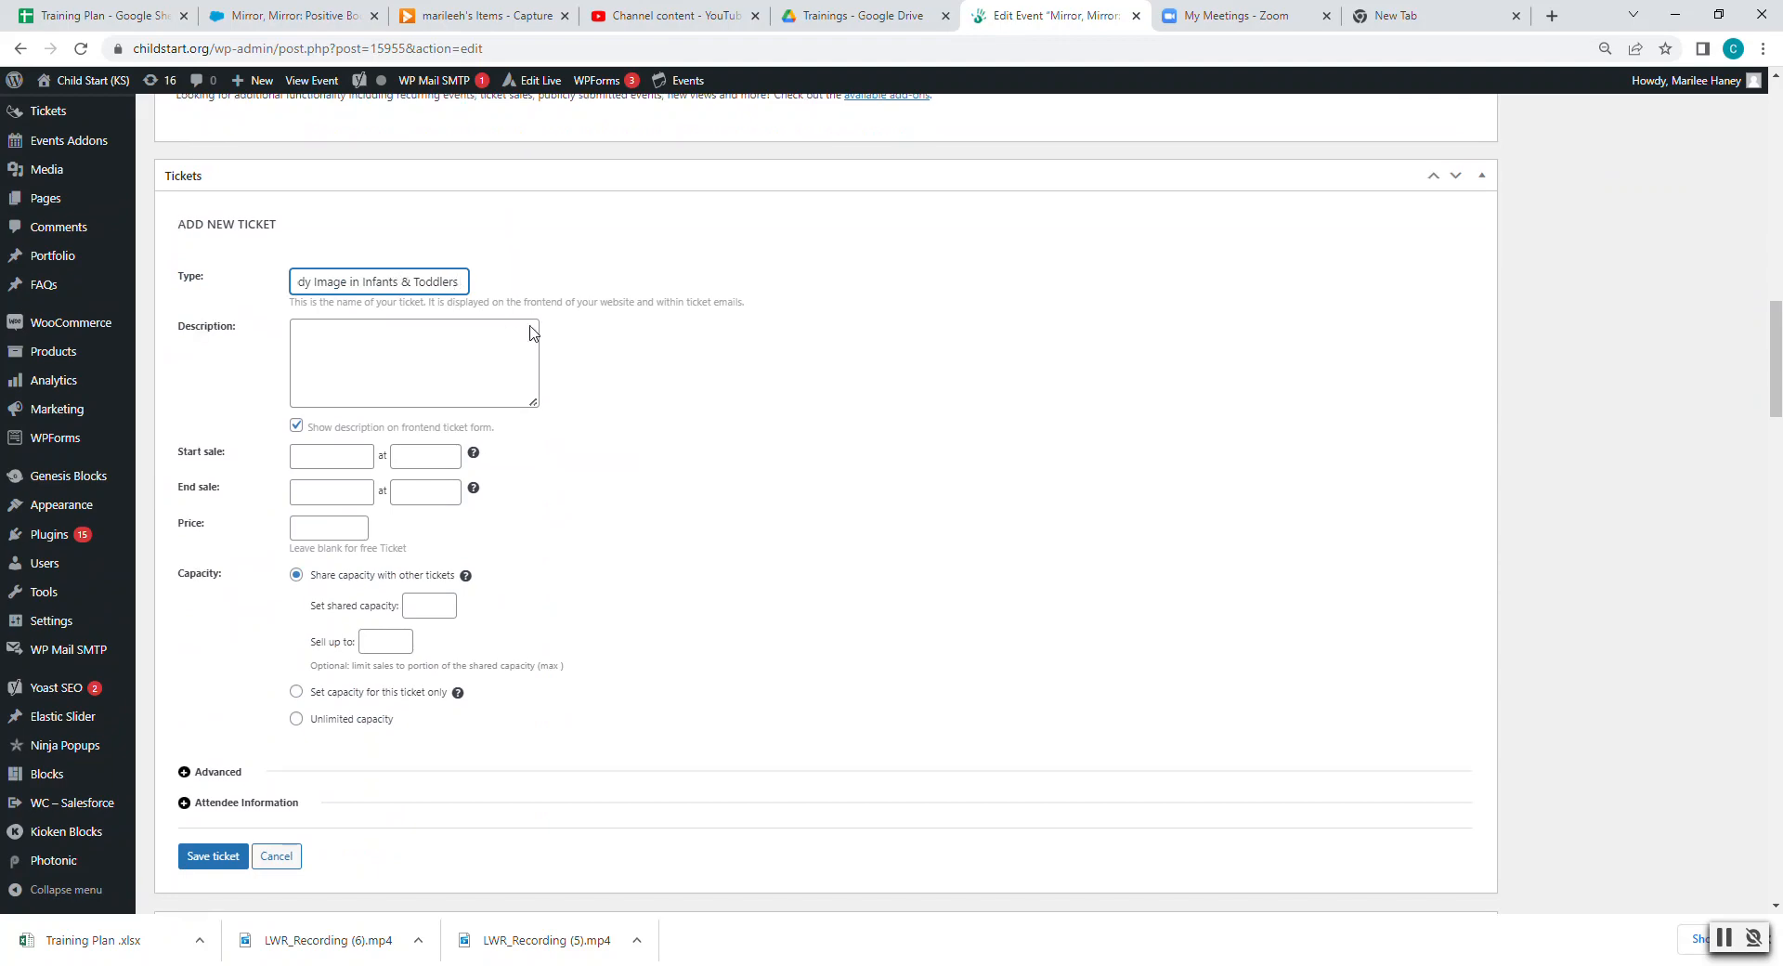
{"action": "scroll", "coordinate": [534, 365], "scroll_direction": "up", "scroll_amount": 7}
{"action": "scroll", "coordinate": [534, 365], "scroll_direction": "down", "scroll_amount": 8}
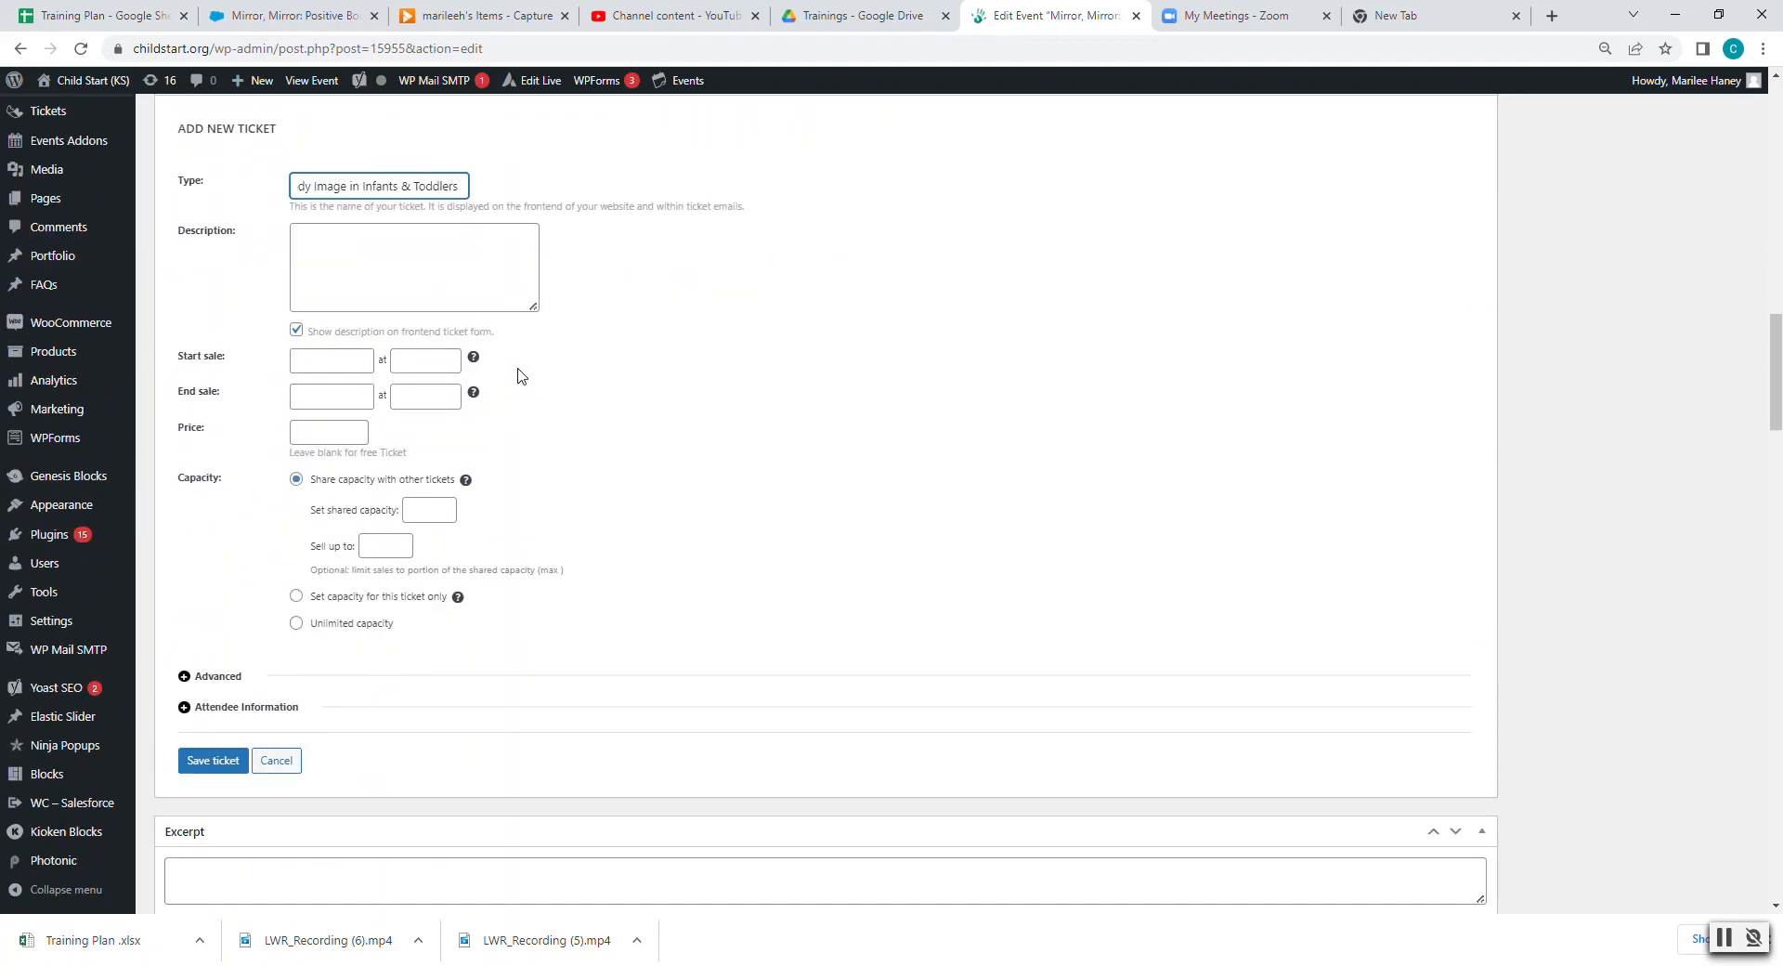
{"action": "type", "text": "11/3/2022"}
{"action": "left_click", "coordinate": [454, 276]}
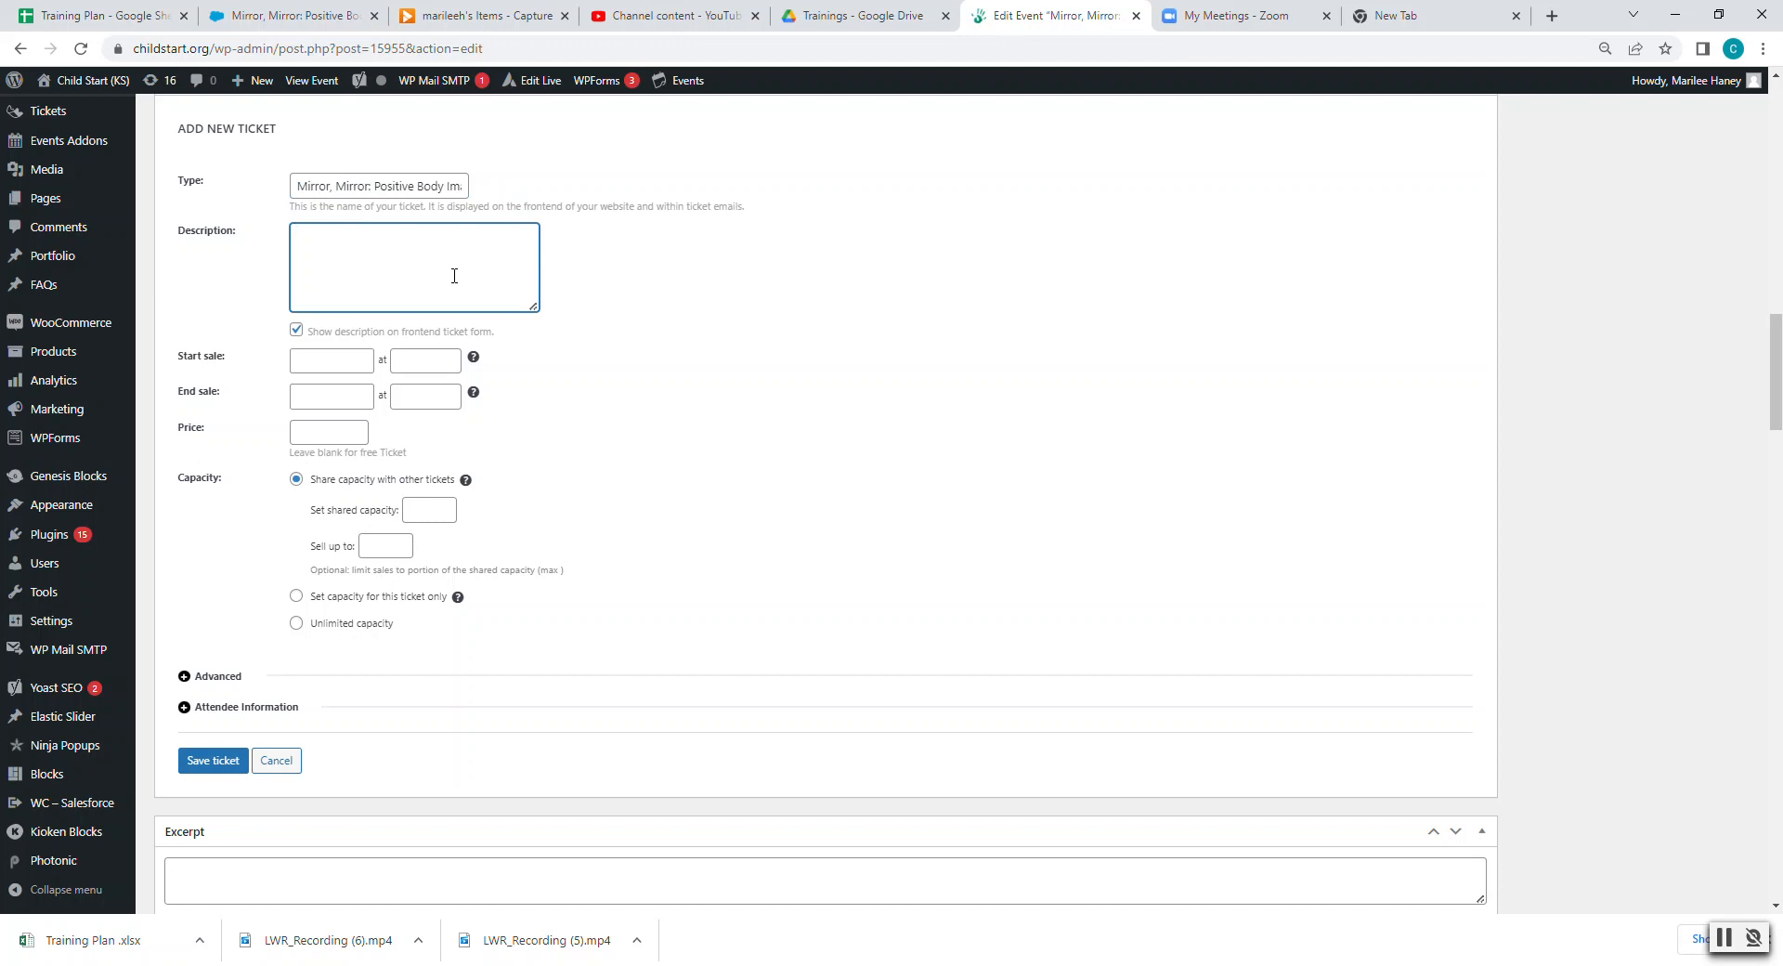
{"action": "left_click", "coordinate": [767, 965]}
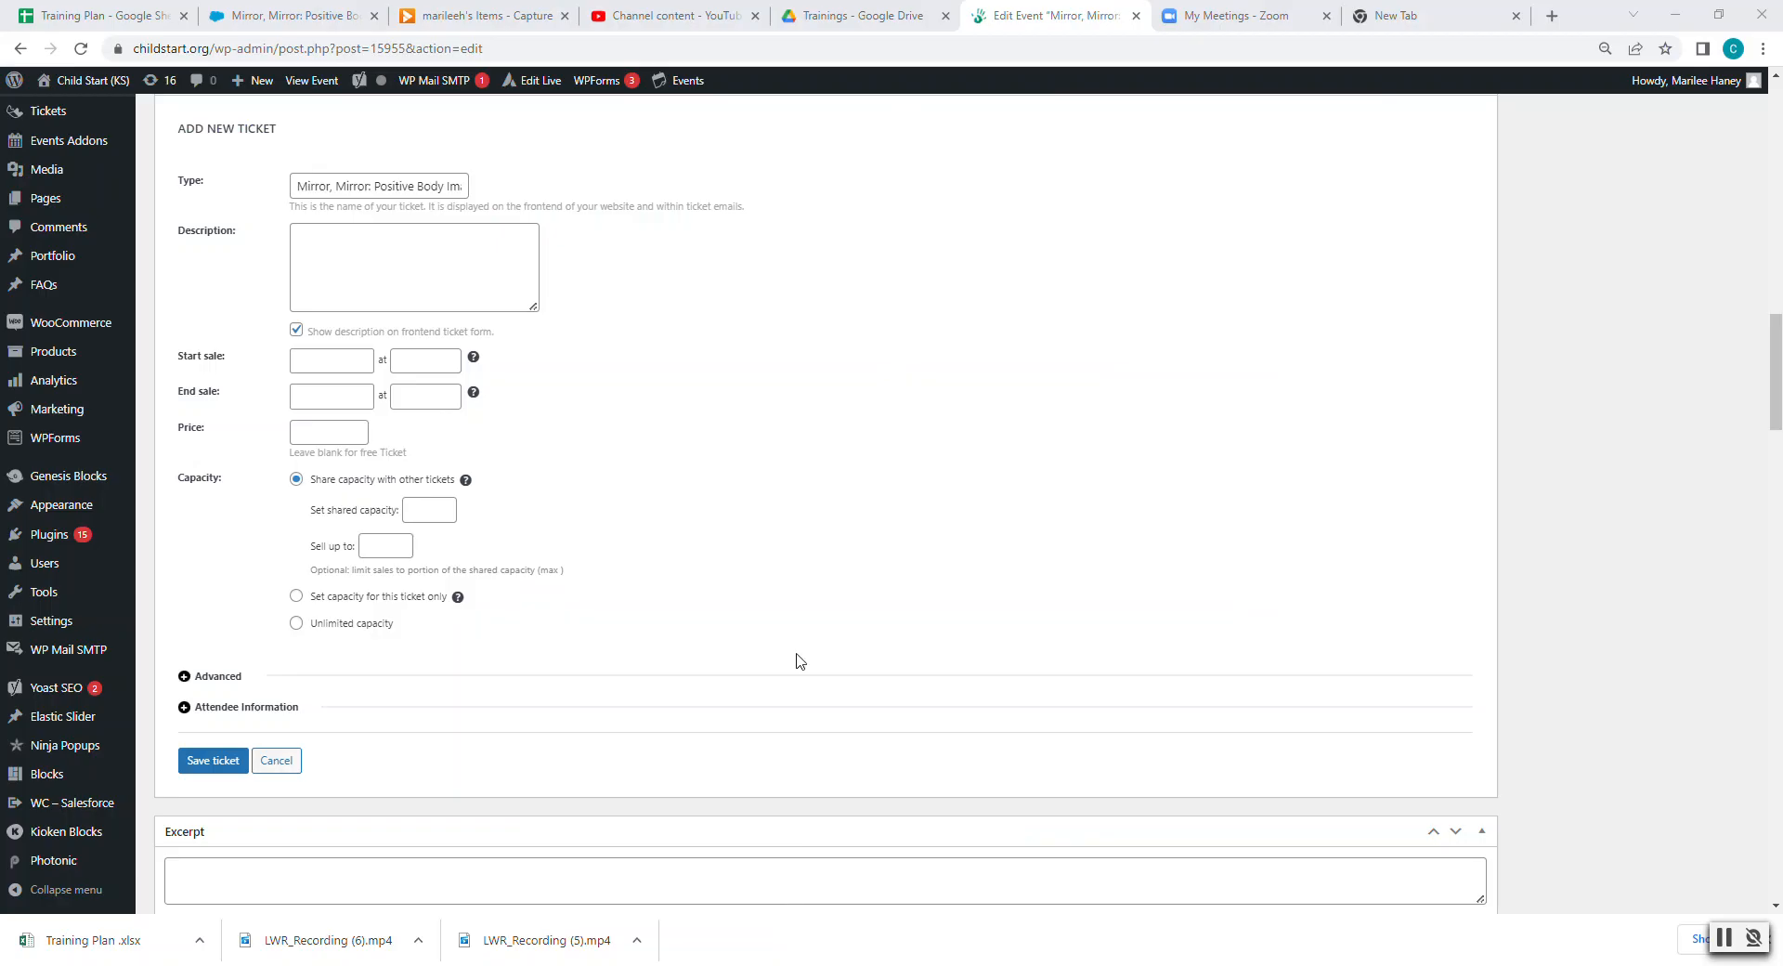
- Paste Word's LIVE virtual training paragraph into the ticket description, removing the old password
{"action": "key", "text": "alt+Tab"}
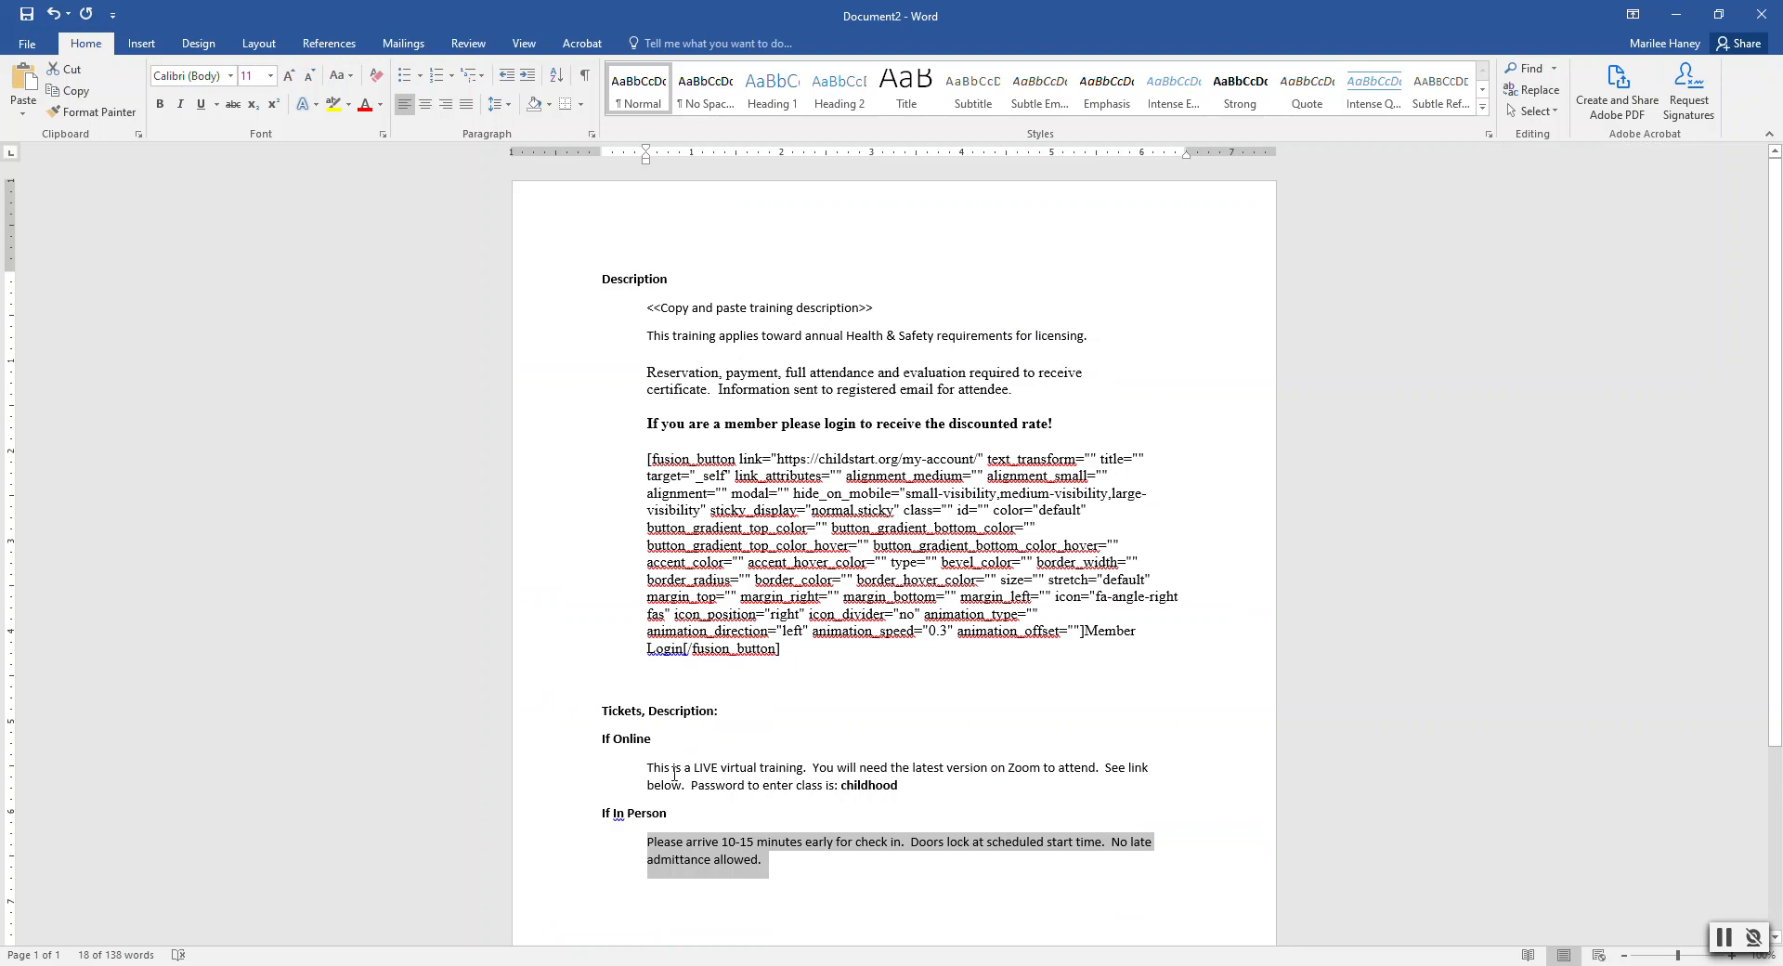
{"action": "left_click_drag", "start_coordinate": [650, 766], "coordinate": [901, 789]}
{"action": "key", "text": "ctrl+c"}
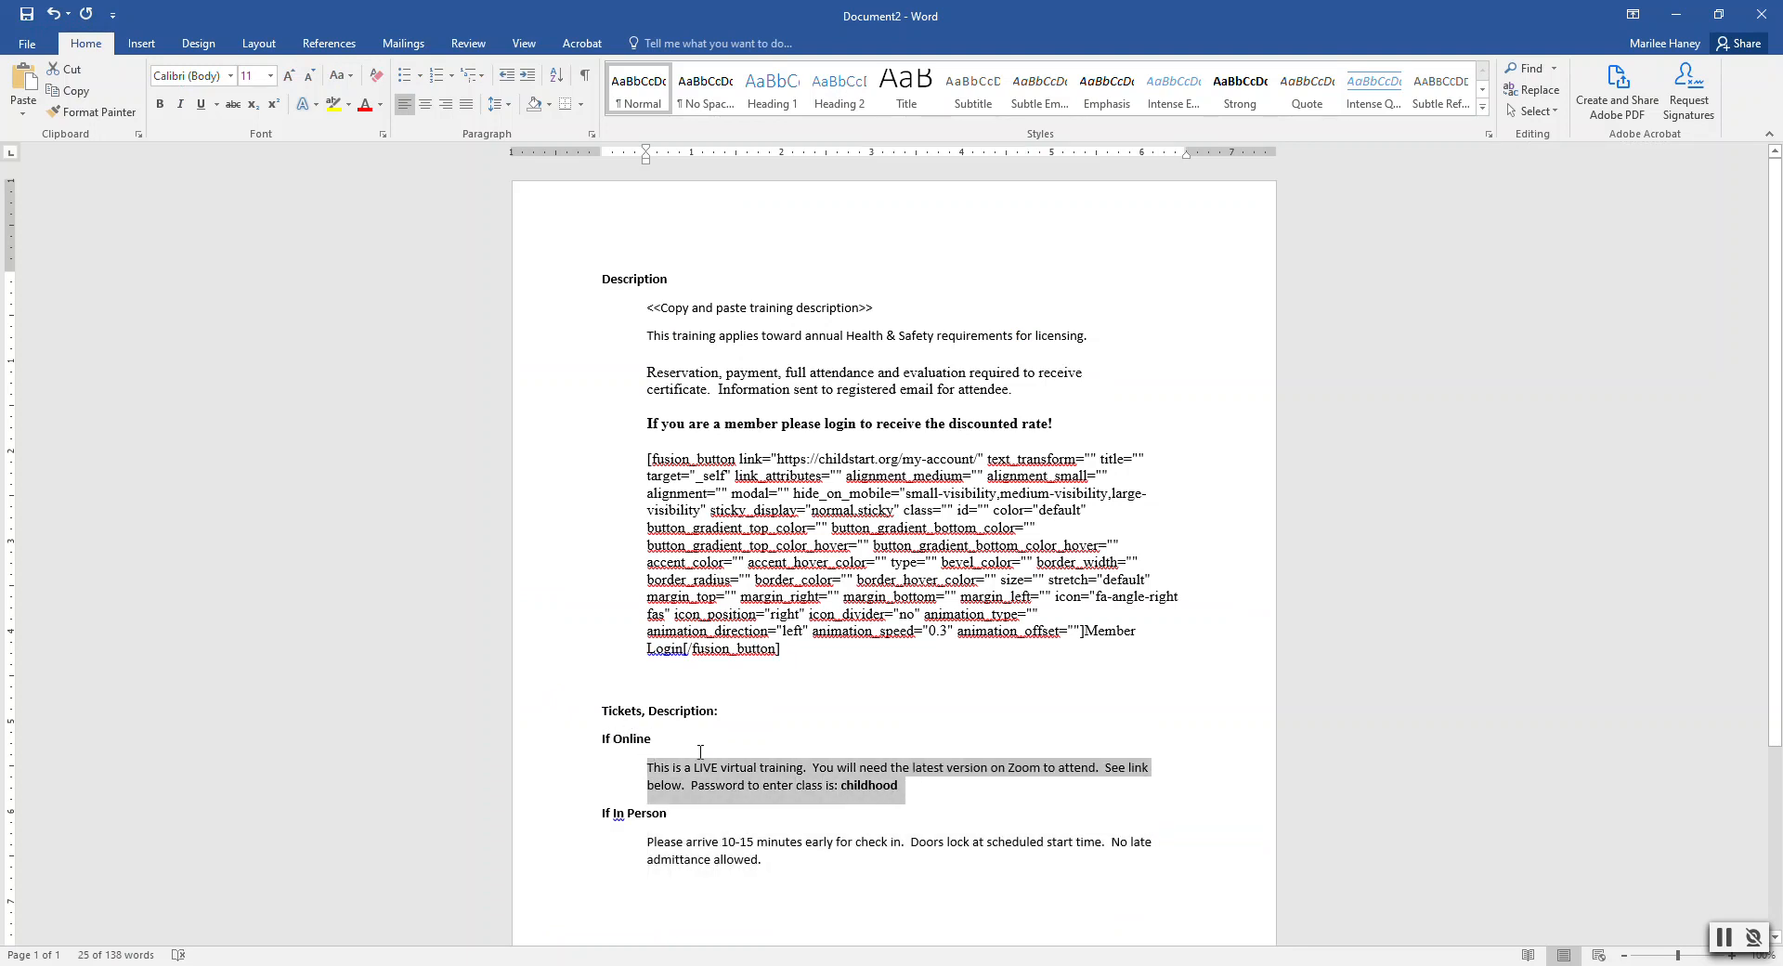
{"action": "left_click", "coordinate": [1677, 22]}
{"action": "key", "text": "ctrl+v"}
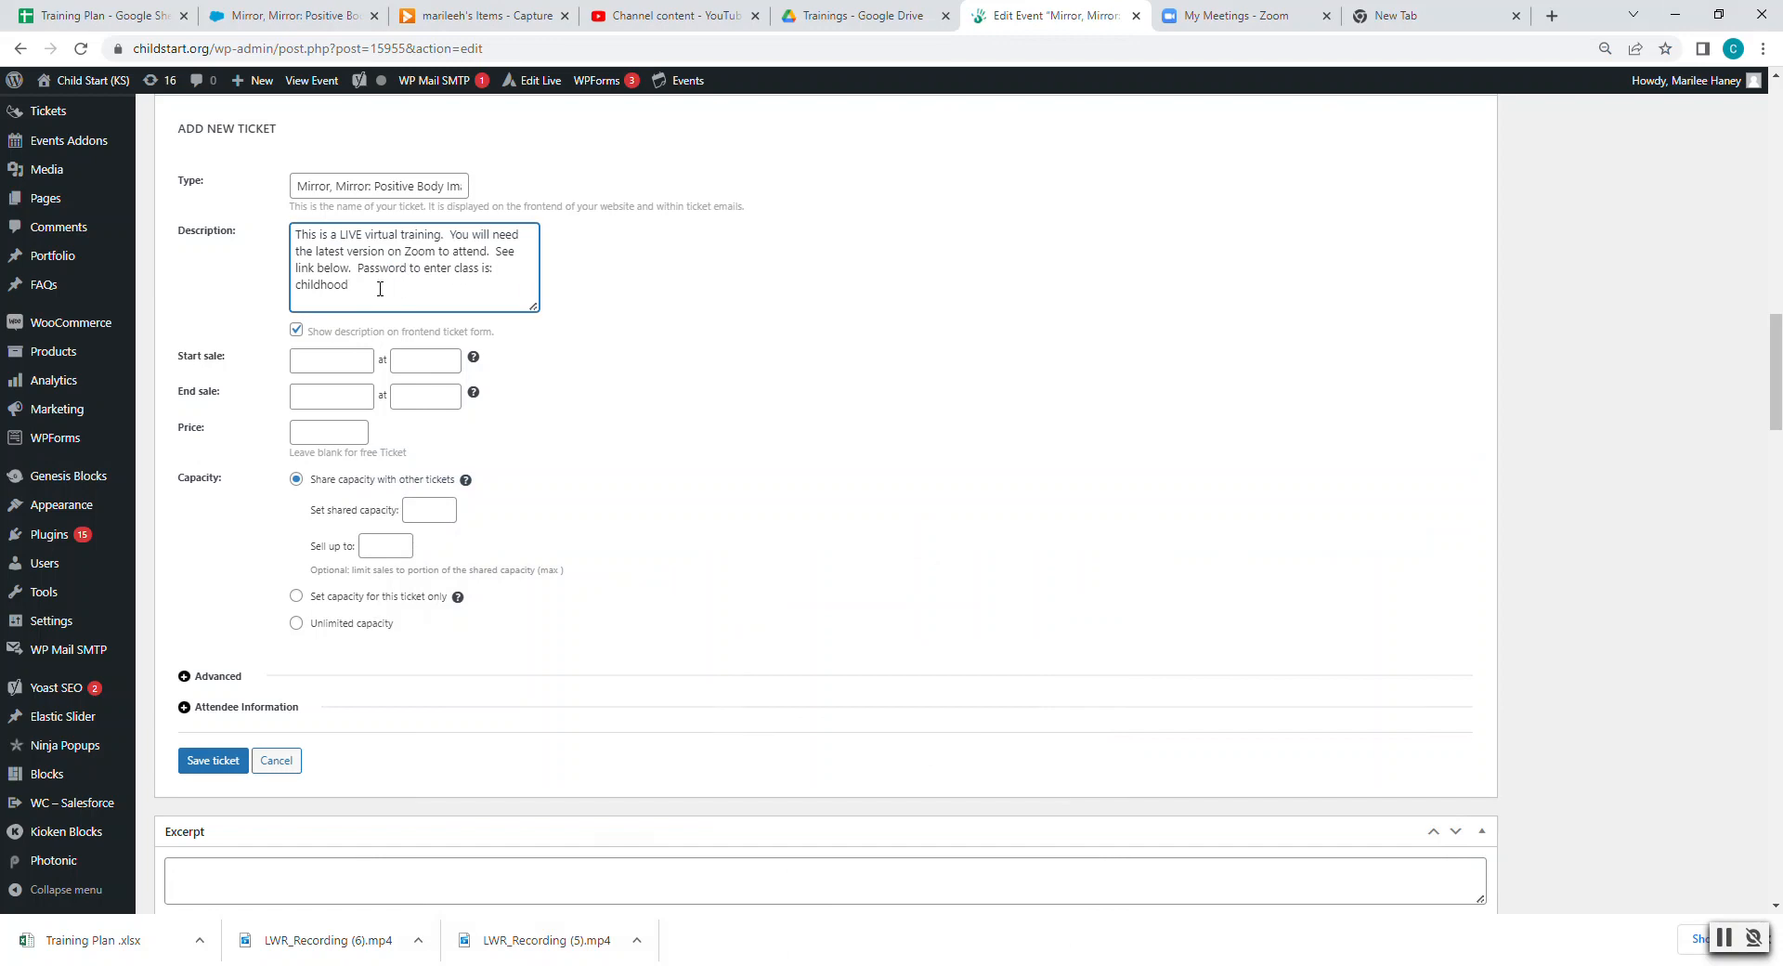
{"action": "key", "text": "BackSpace"}
{"action": "key", "text": "BackSpace"}
{"action": "left_click", "coordinate": [151, 16]}
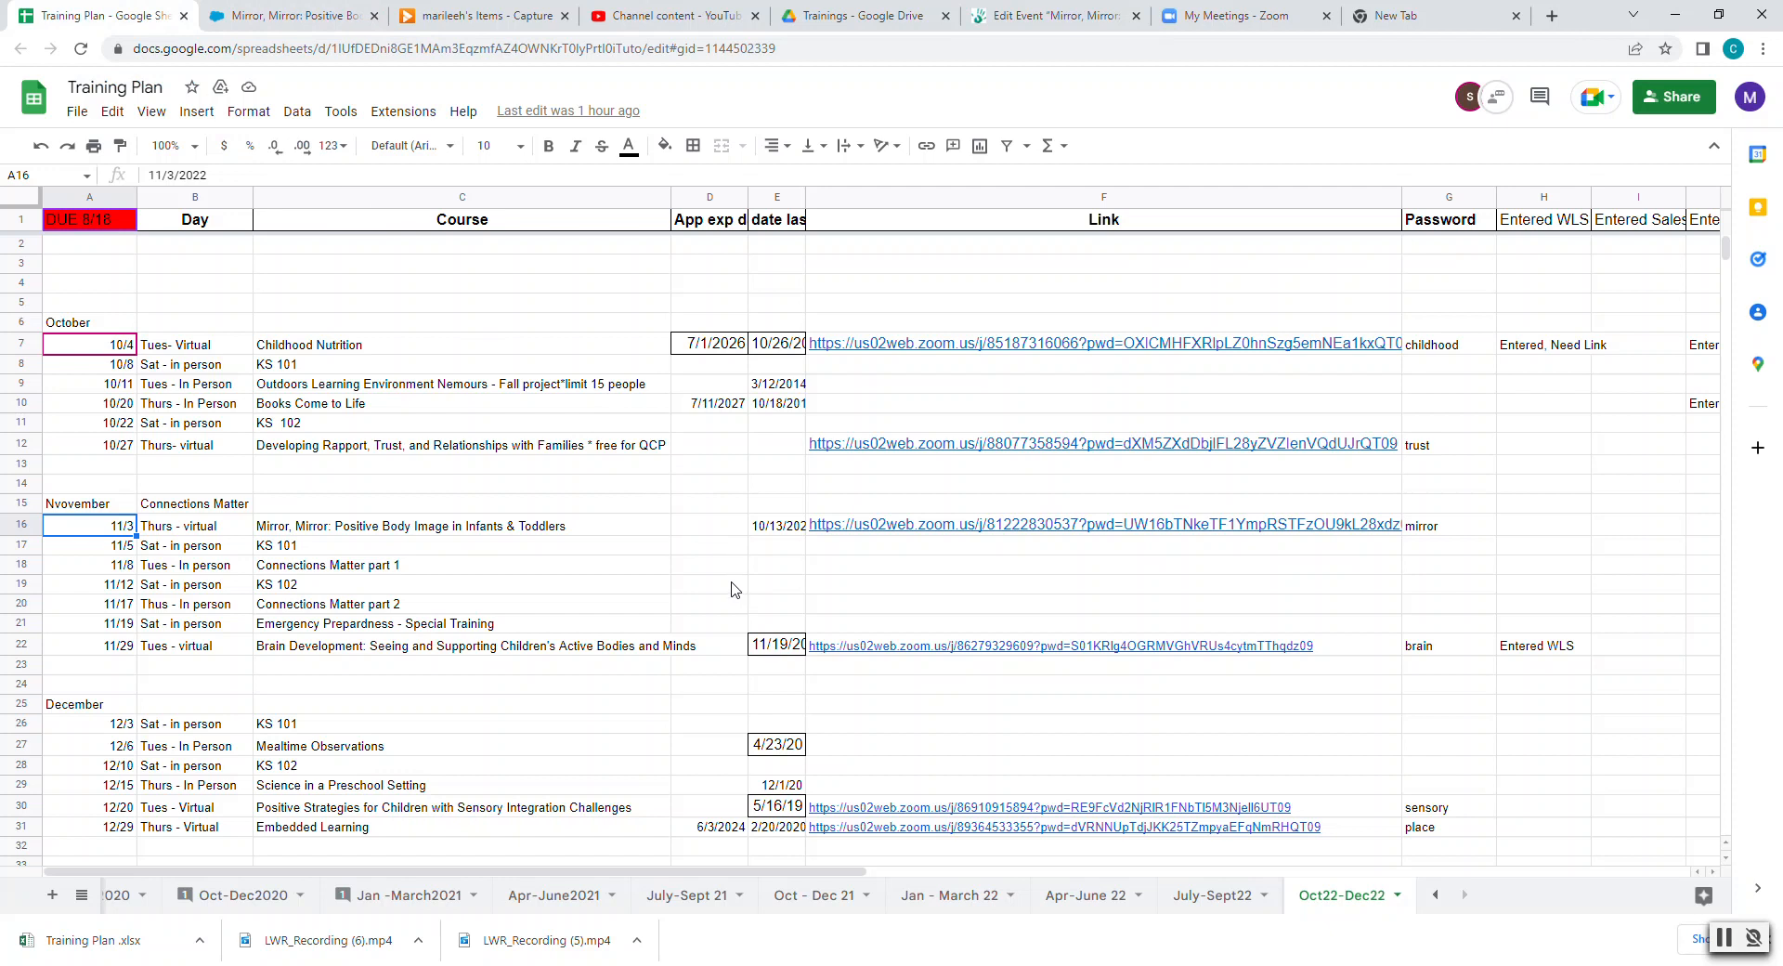
{"action": "left_click", "coordinate": [1442, 531]}
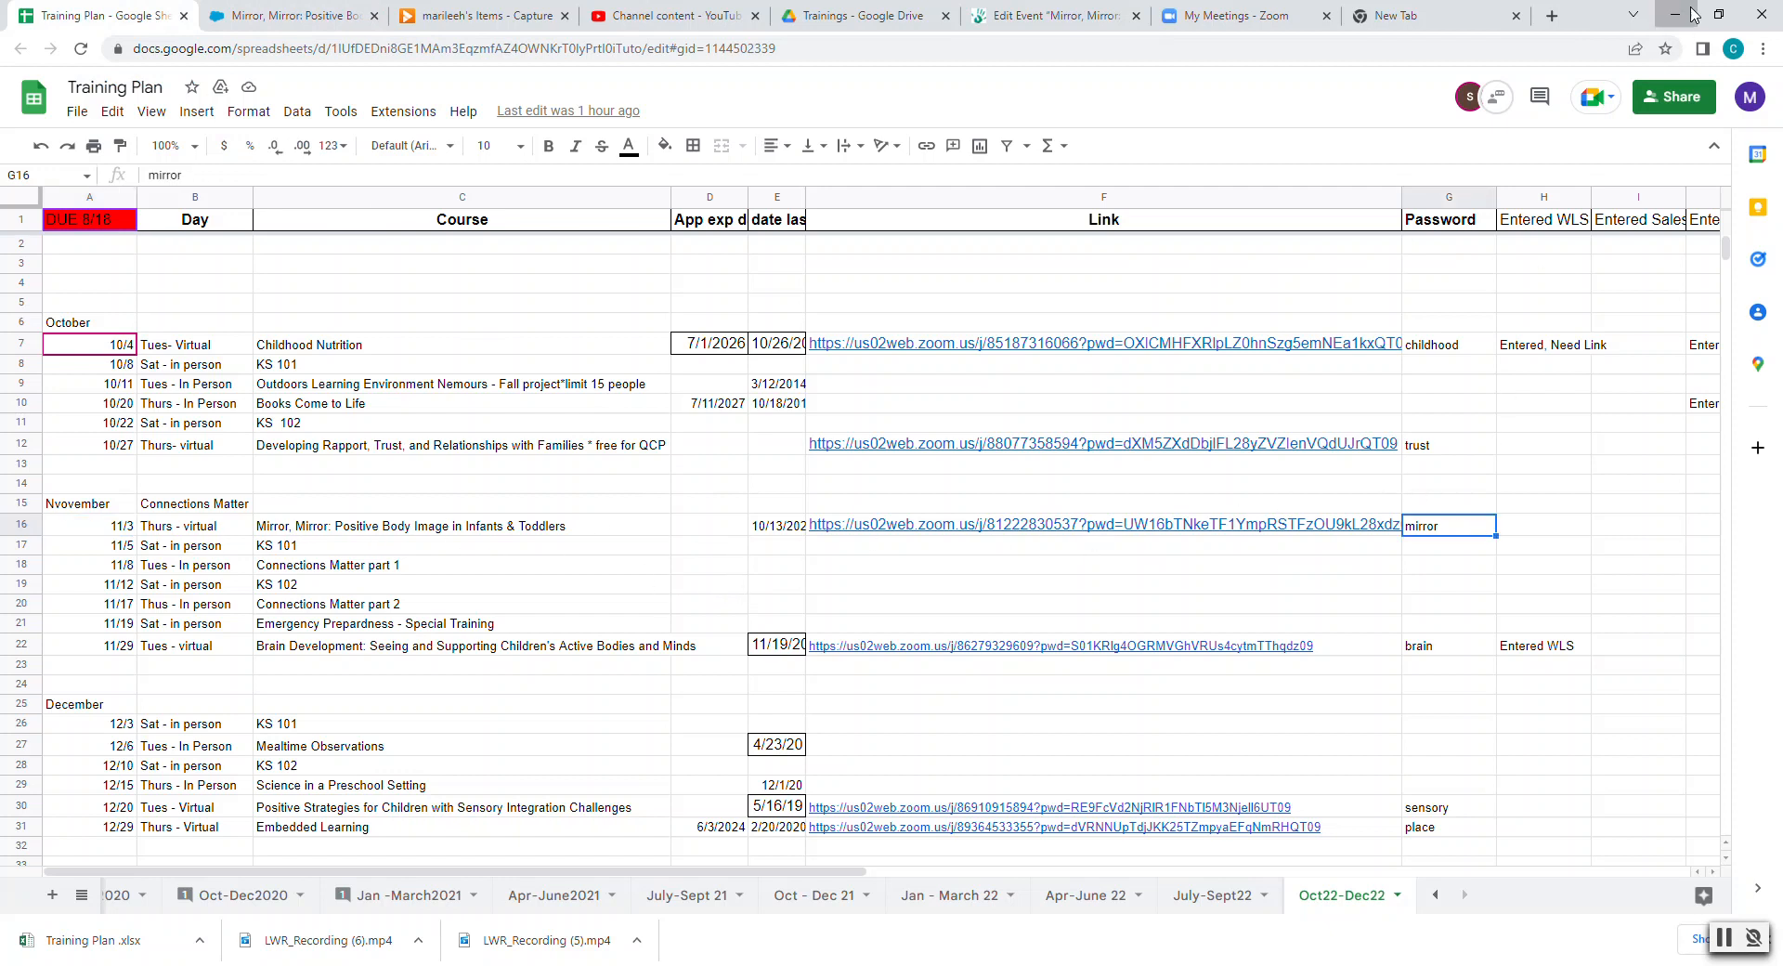
{"action": "left_click", "coordinate": [1674, 15]}
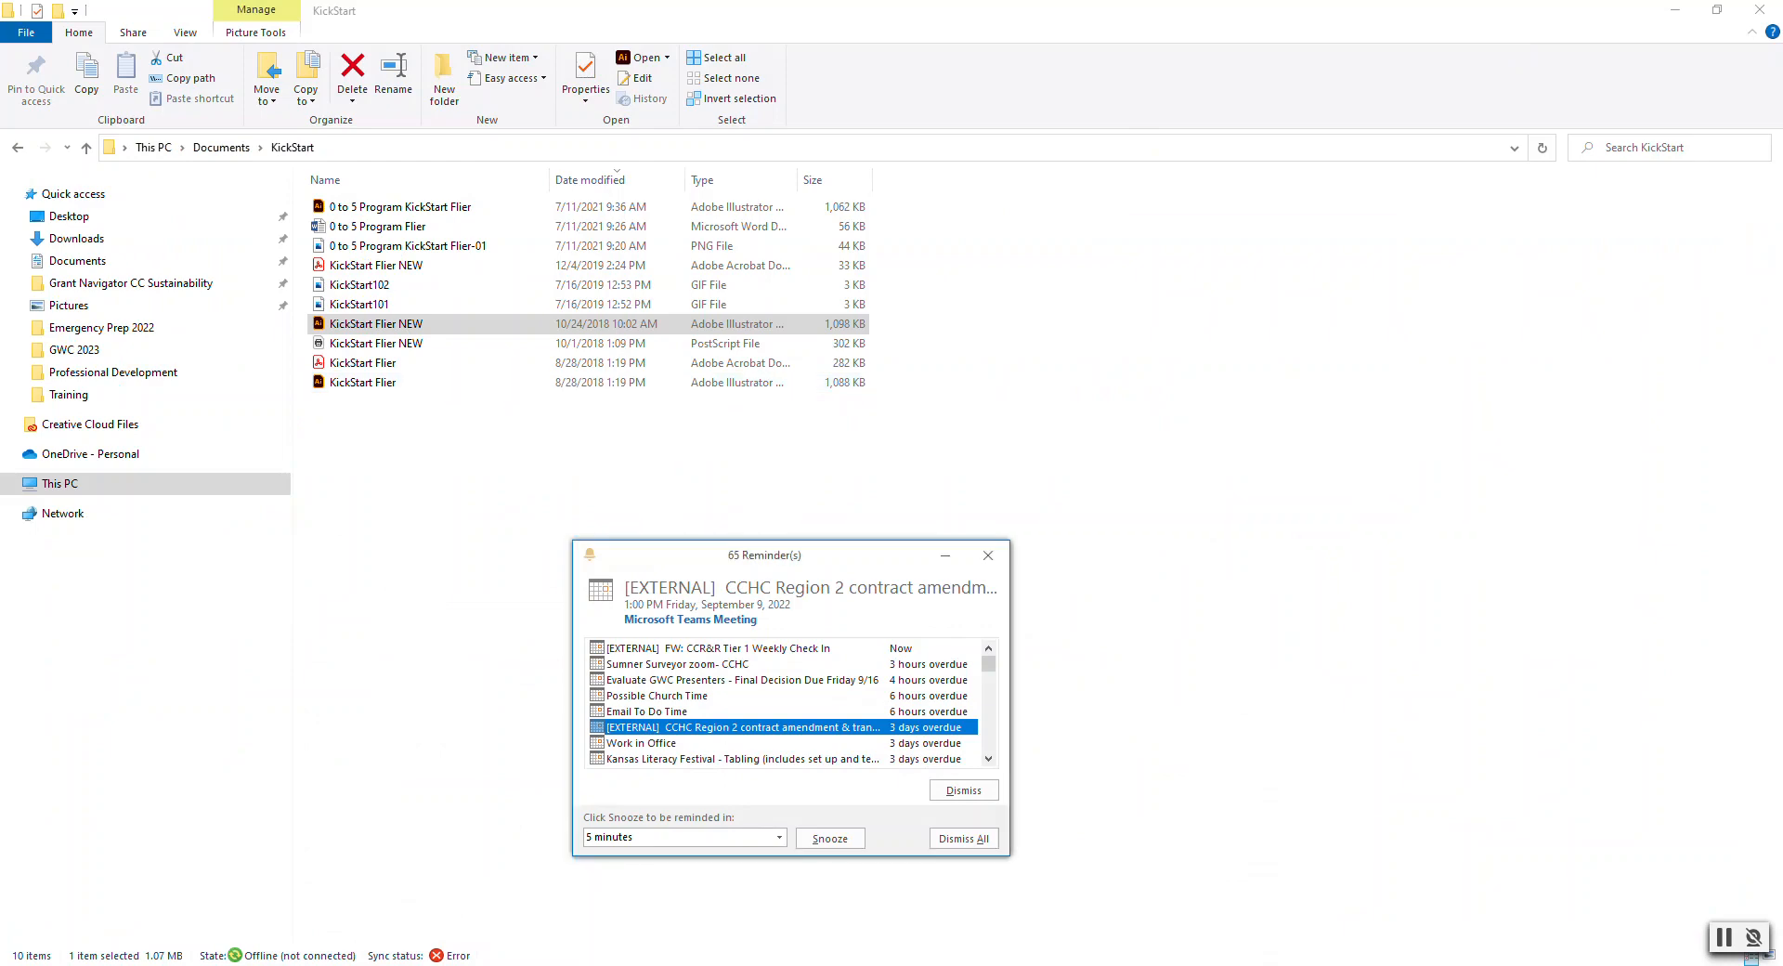
{"action": "left_click", "coordinate": [574, 889]}
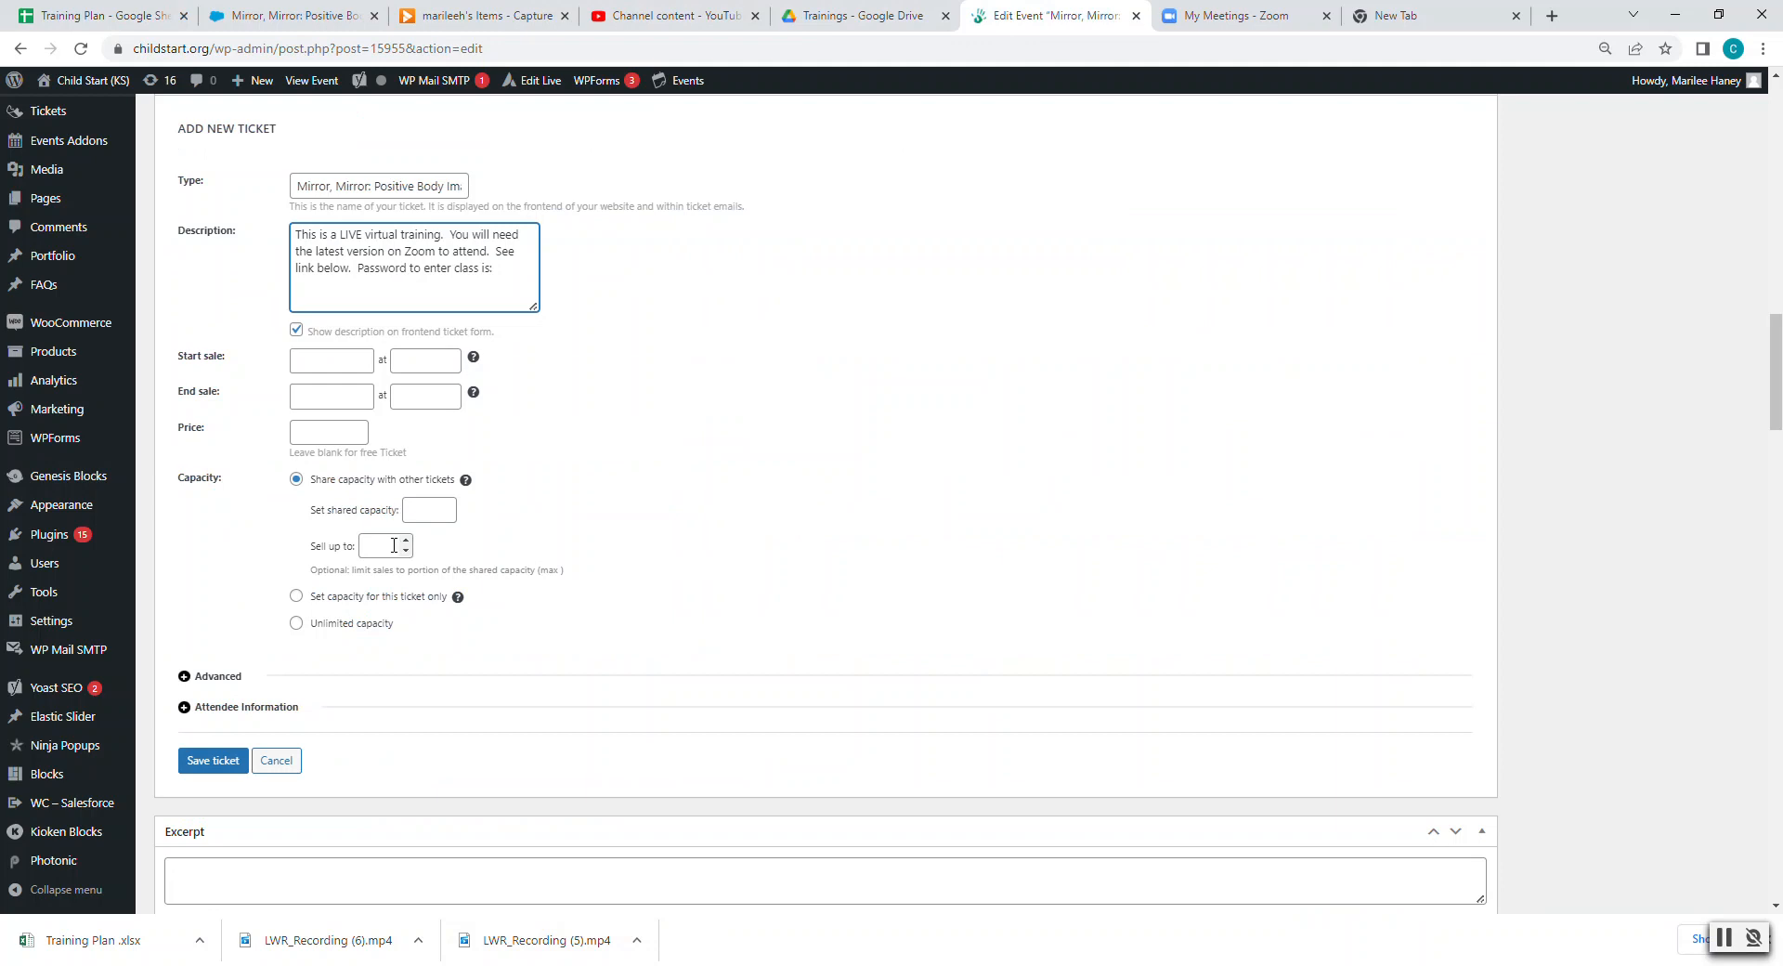
- Add the class password and 'and the link is:' to the ticket description
{"action": "type", "text": "mprror"}
{"action": "left_click", "coordinate": [513, 267]}
{"action": "key", "text": "BackSpace"}
{"action": "type", "text": "i"}
{"action": "left_click", "coordinate": [533, 270]}
{"action": "type", "text": "and the link is:"}
{"action": "key", "text": "Return"}
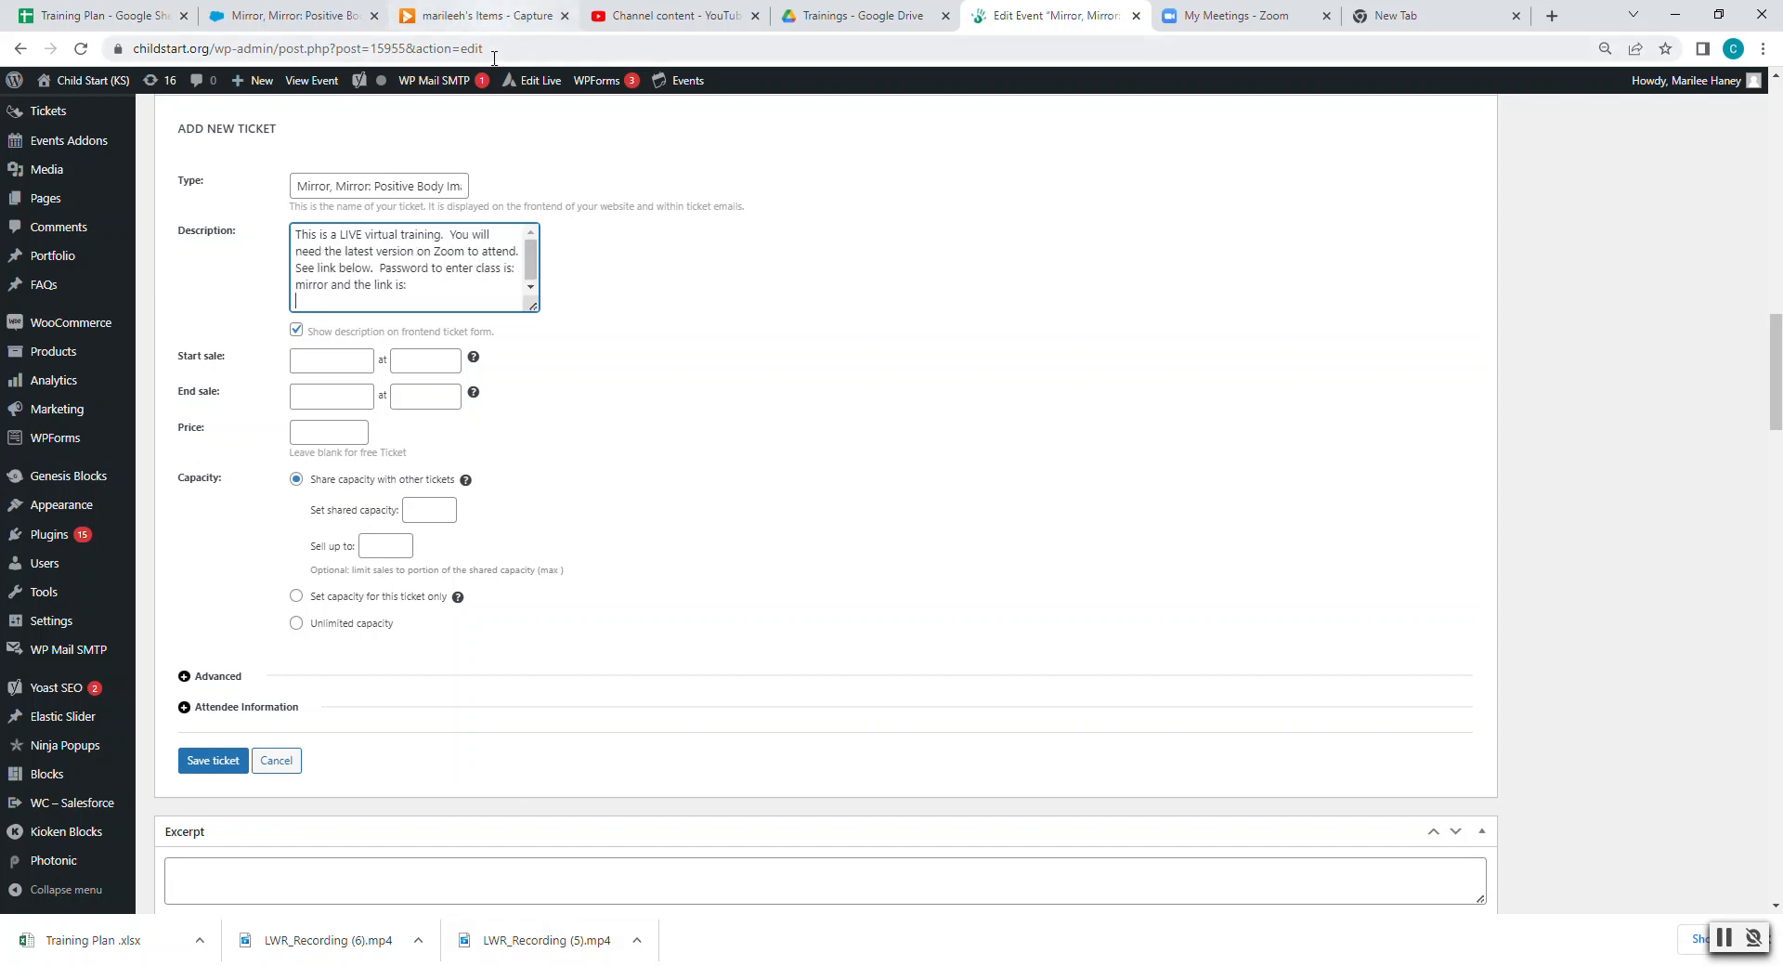
- Copy the Zoom link from cell F16 of the Training Plan sheet
{"action": "left_click", "coordinate": [141, 11]}
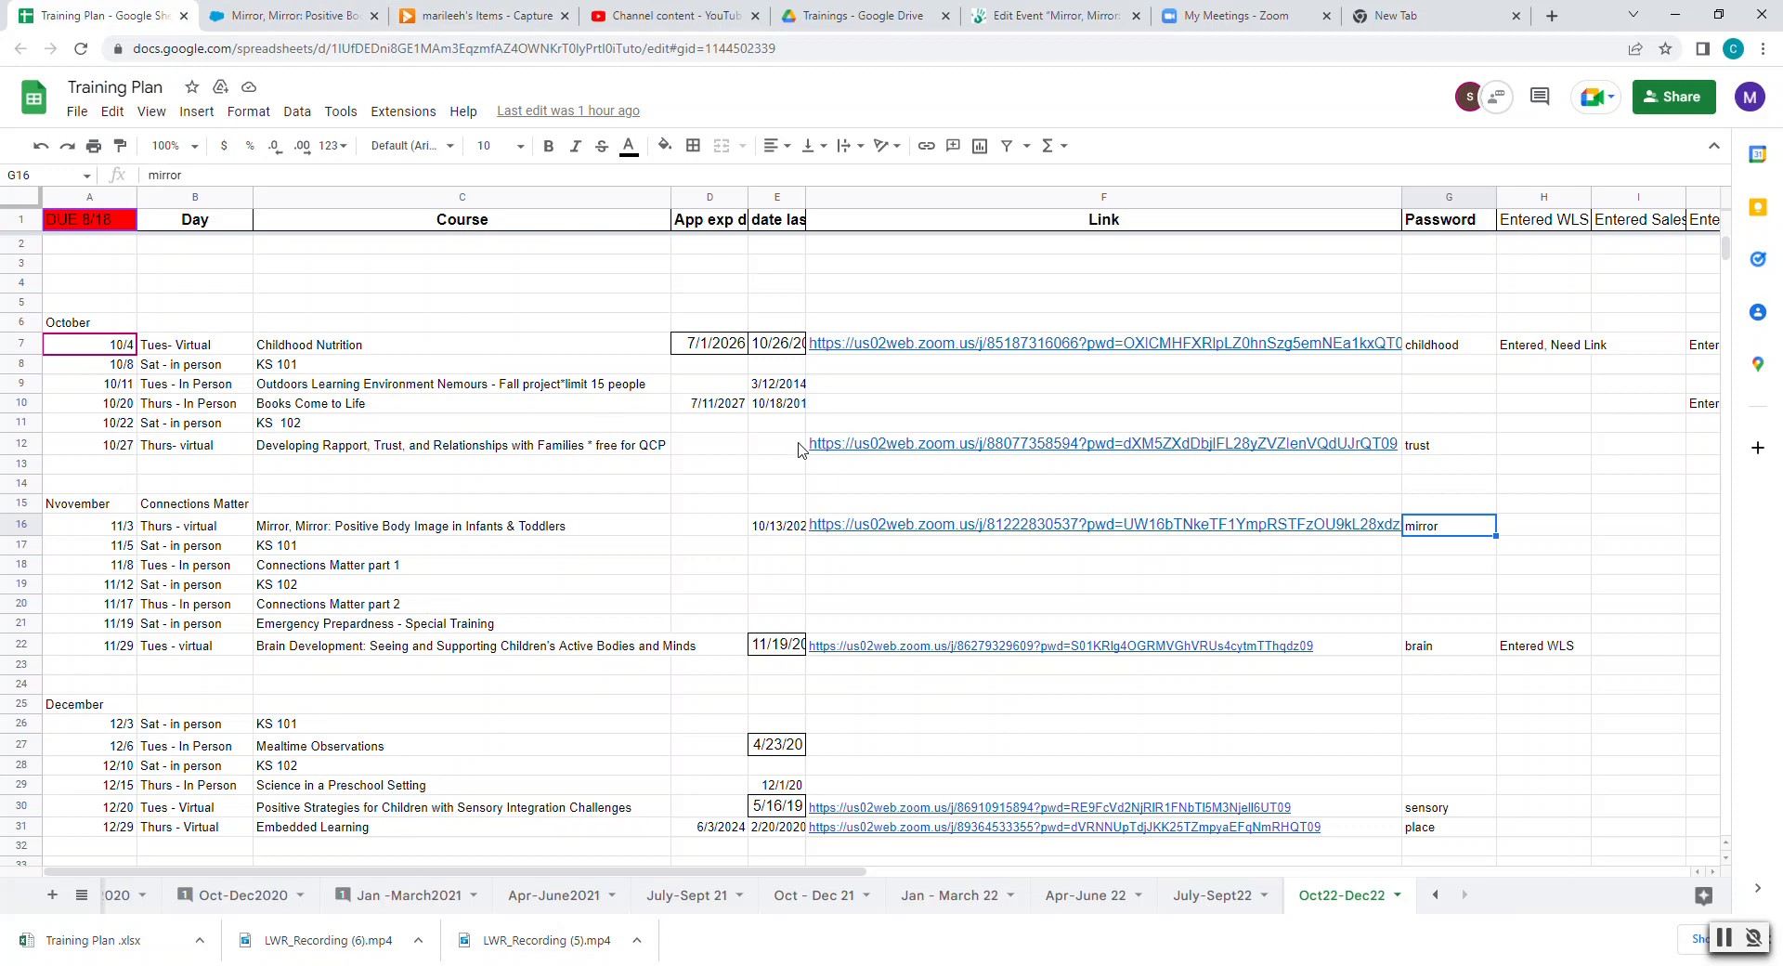
{"action": "left_click", "coordinate": [509, 526]}
{"action": "key", "text": "Right"}
{"action": "key", "text": "Right"}
{"action": "key", "text": "Right"}
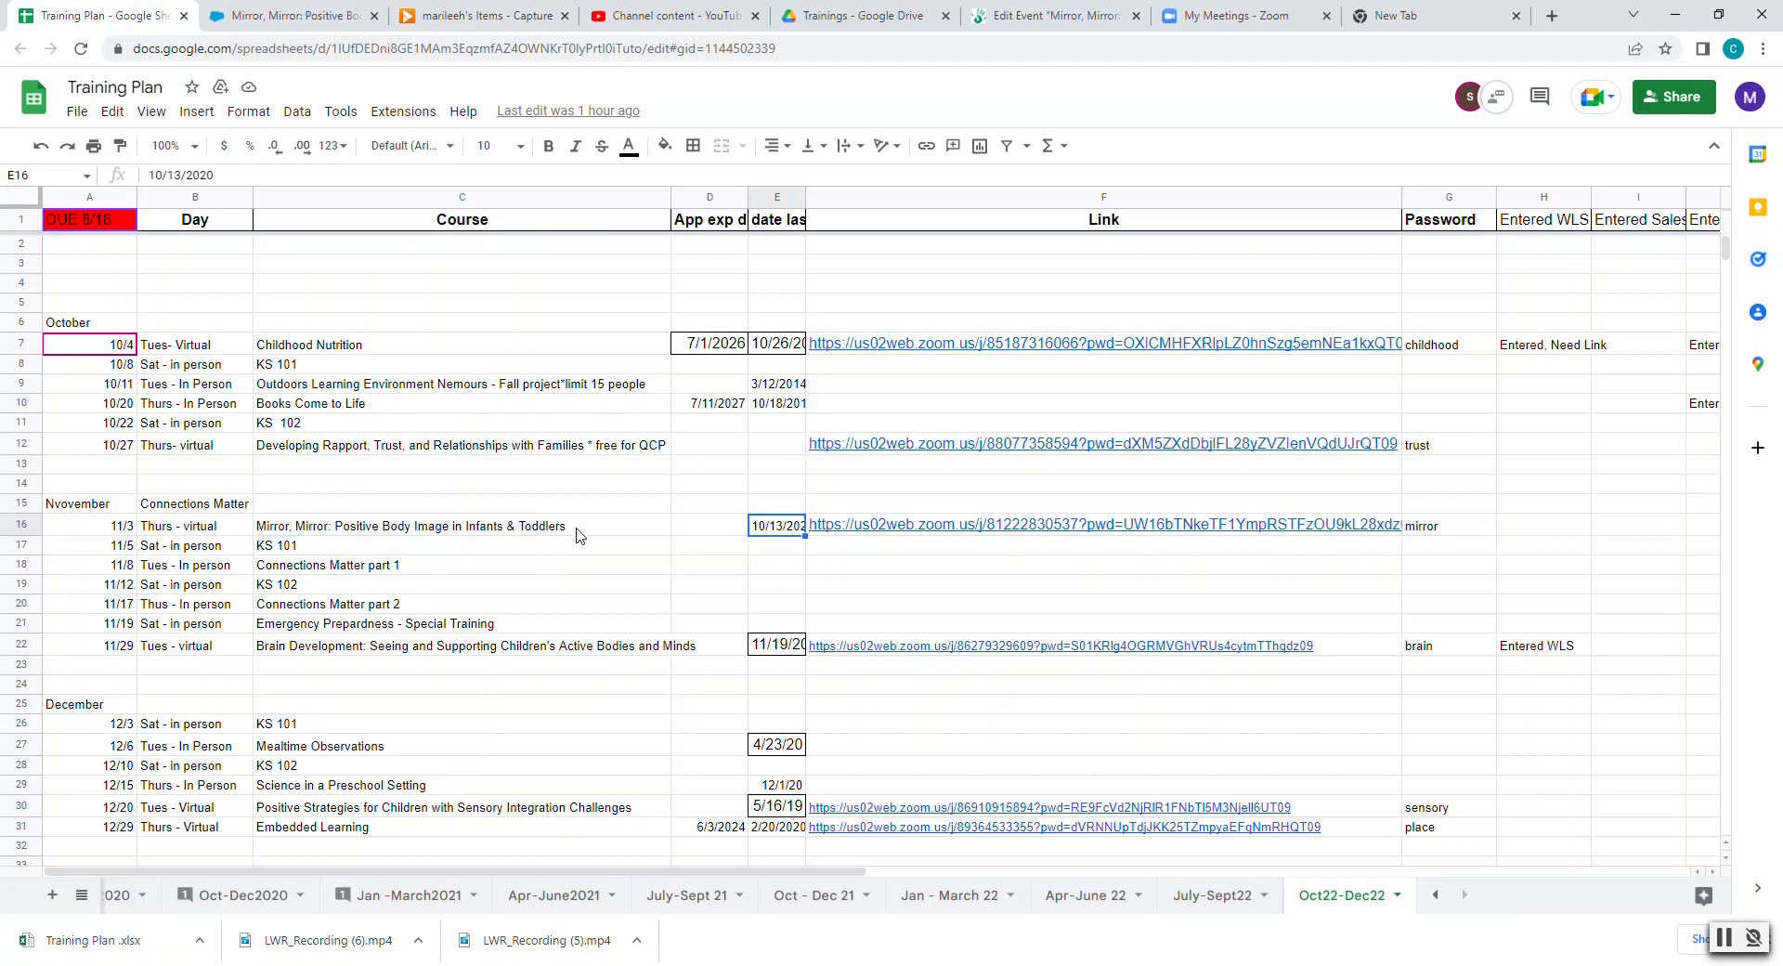
{"action": "left_click_drag", "start_coordinate": [645, 175], "coordinate": [139, 179]}
{"action": "key", "text": "ctrl+c"}
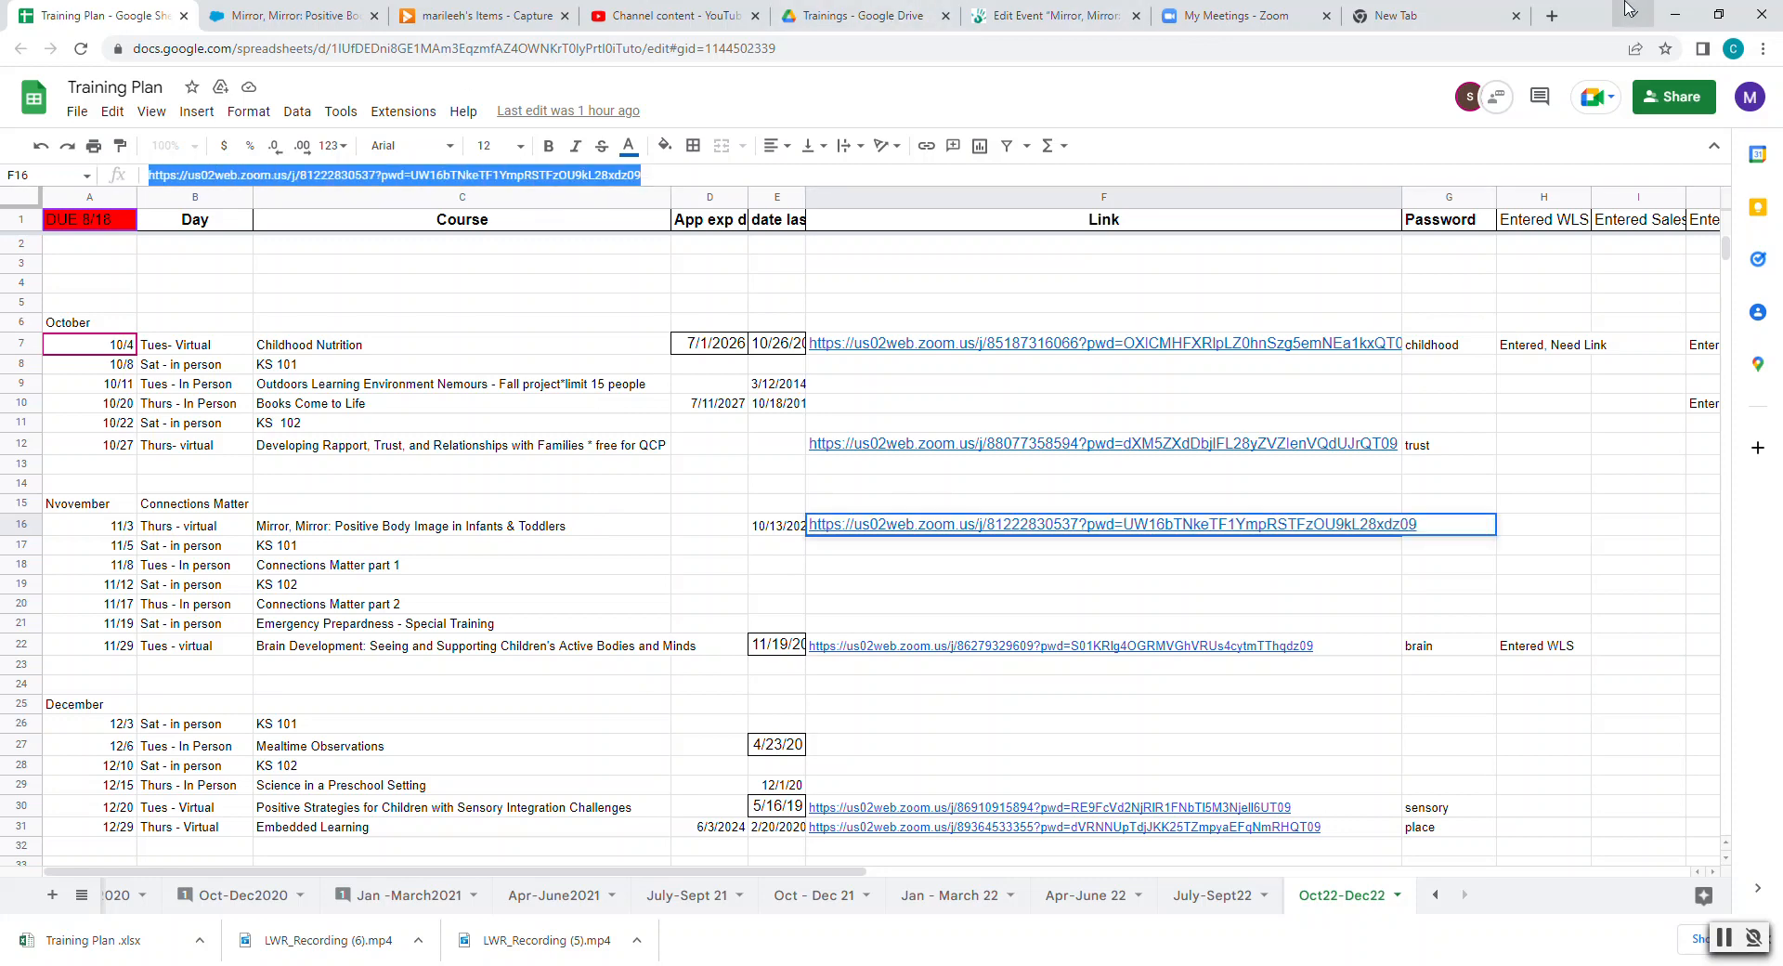
{"action": "left_click", "coordinate": [1054, 13]}
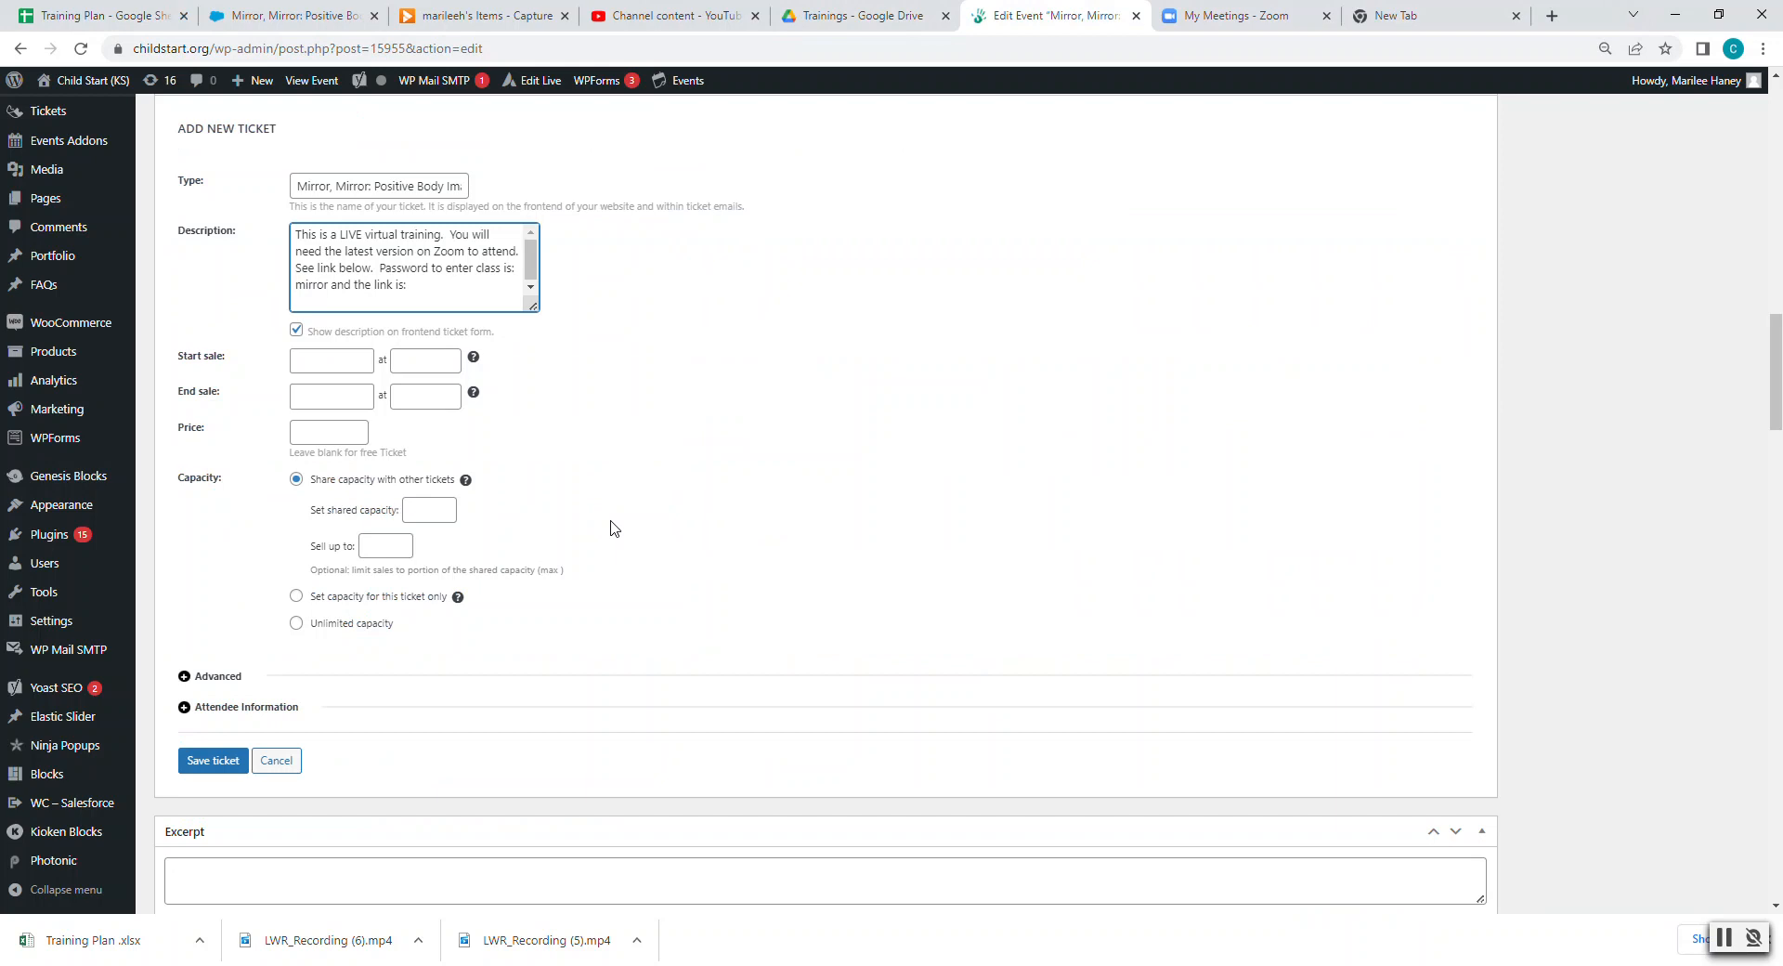
- Paste the Zoom meeting link after 'and the link is:' at the end of the ticket description
{"action": "left_click", "coordinate": [467, 283]}
{"action": "key", "text": "ctrl+v"}
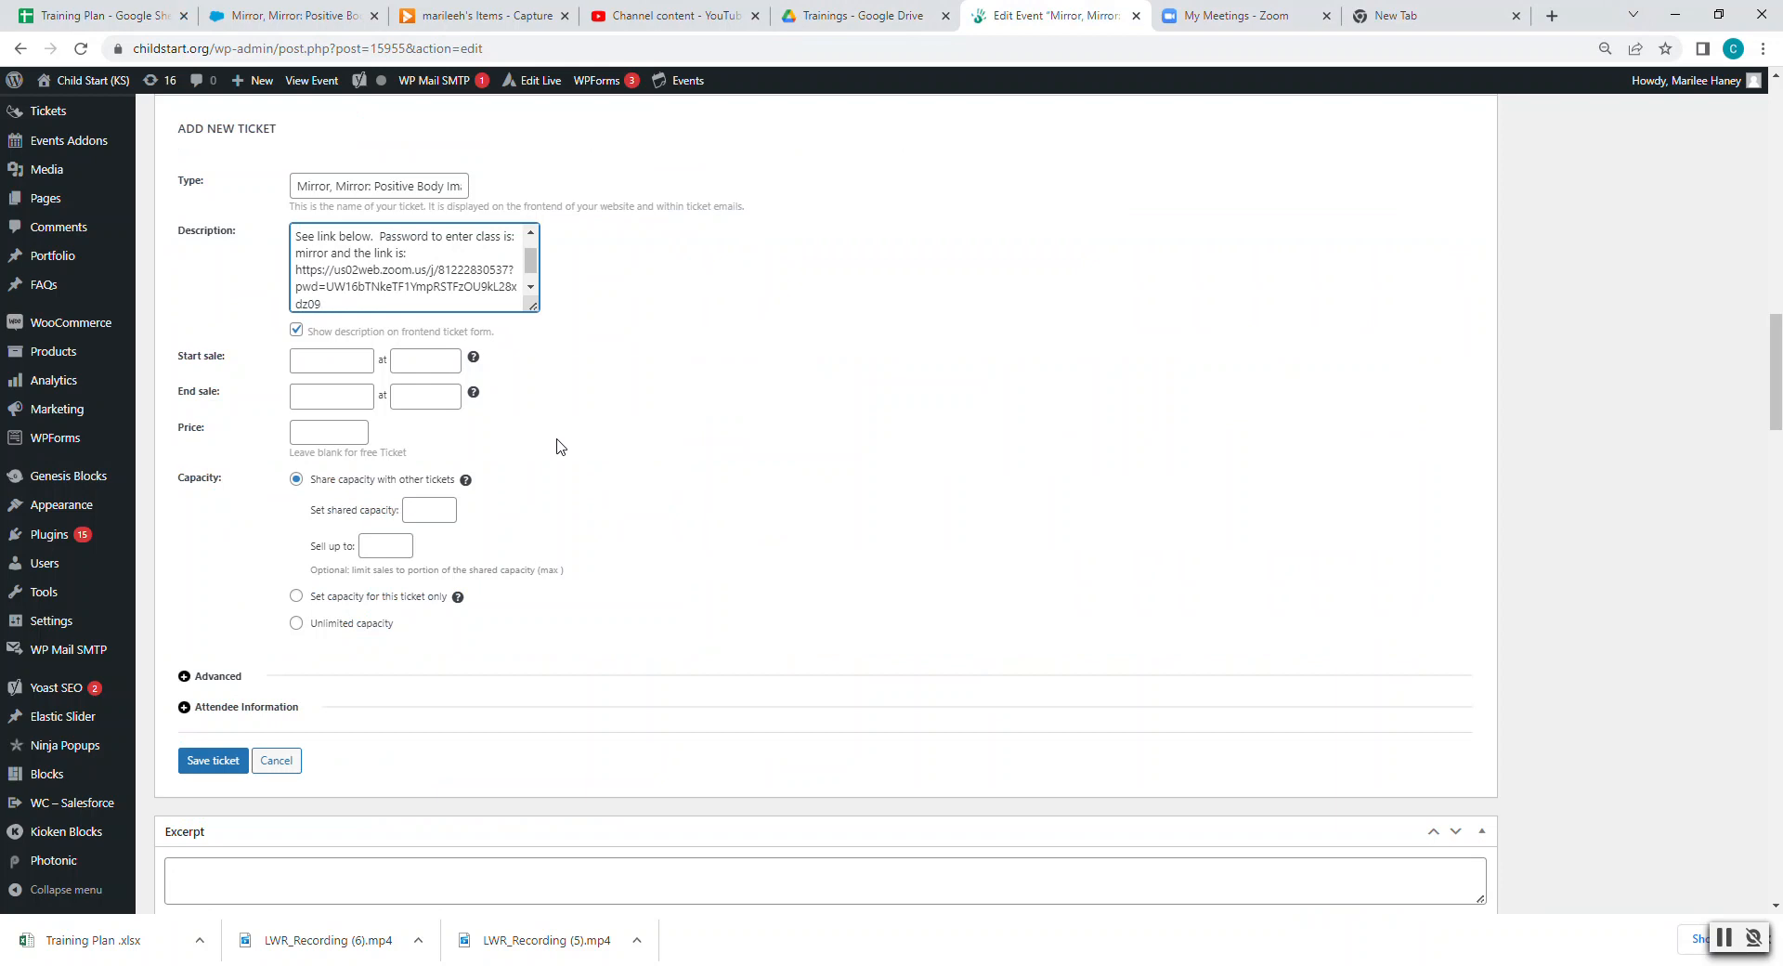
- Pick September 1, 2022 as the ticket's Start sale date in the calendar
{"action": "left_click", "coordinate": [307, 359]}
{"action": "left_click", "coordinate": [322, 410]}
{"action": "left_click", "coordinate": [322, 411]}
{"action": "left_click", "coordinate": [318, 411]}
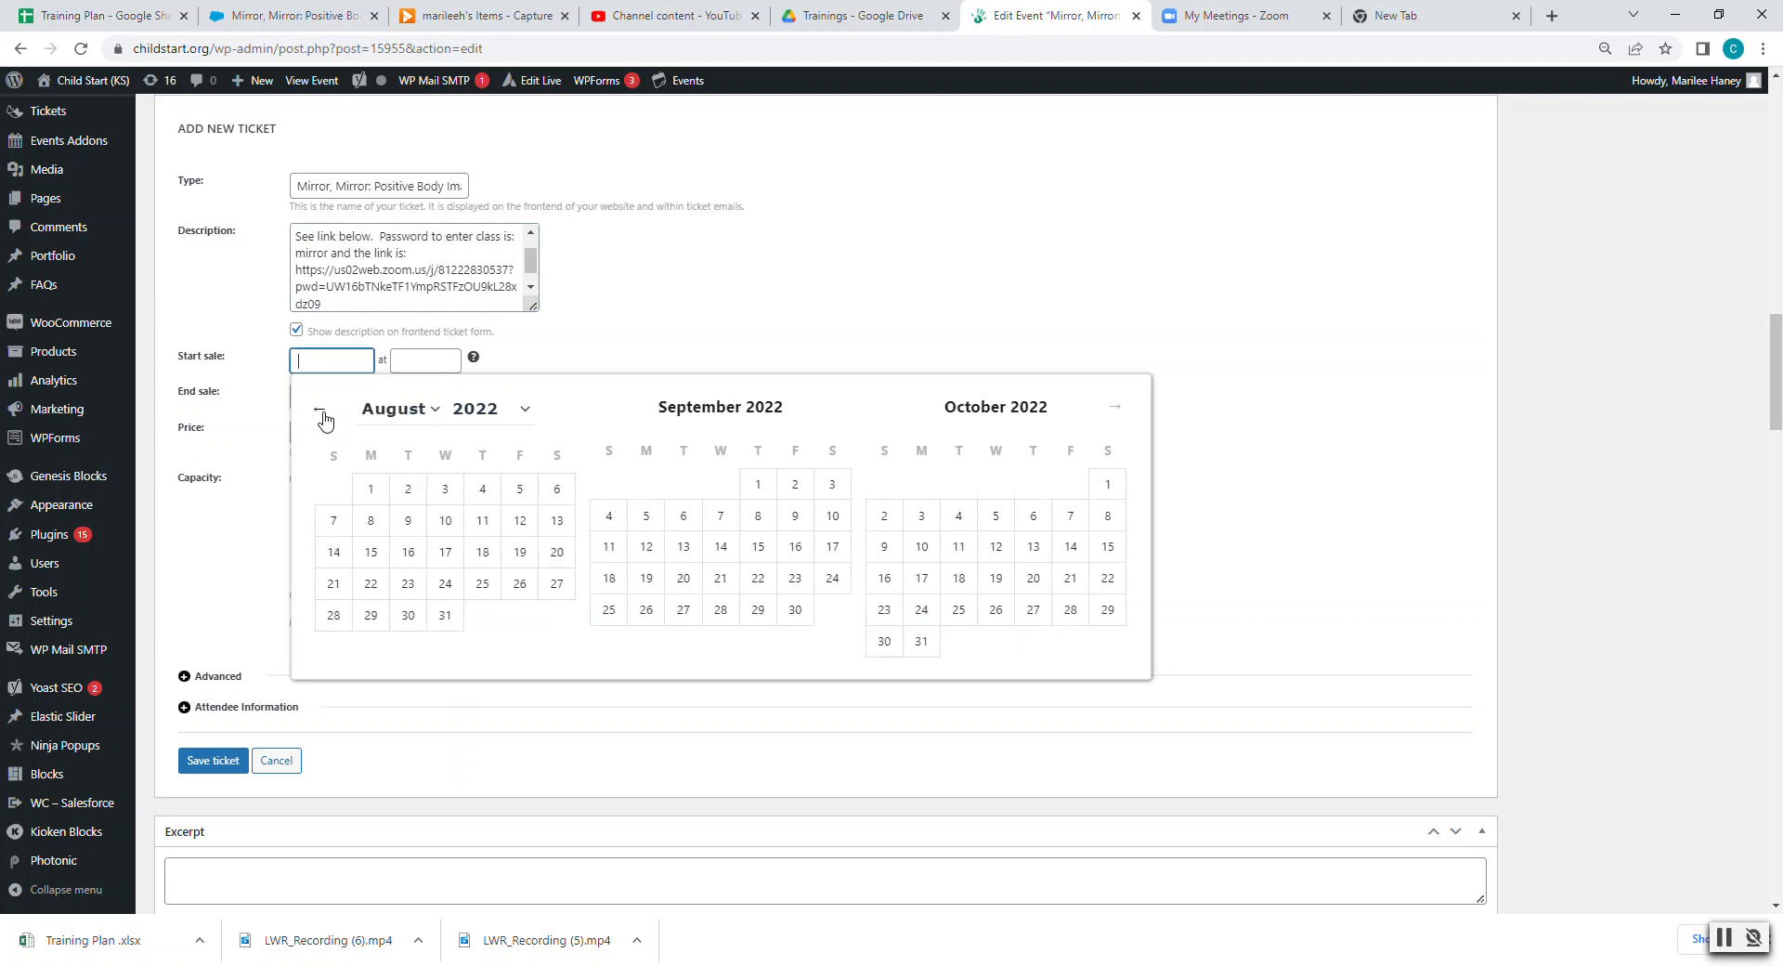
{"action": "left_click", "coordinate": [1114, 413]}
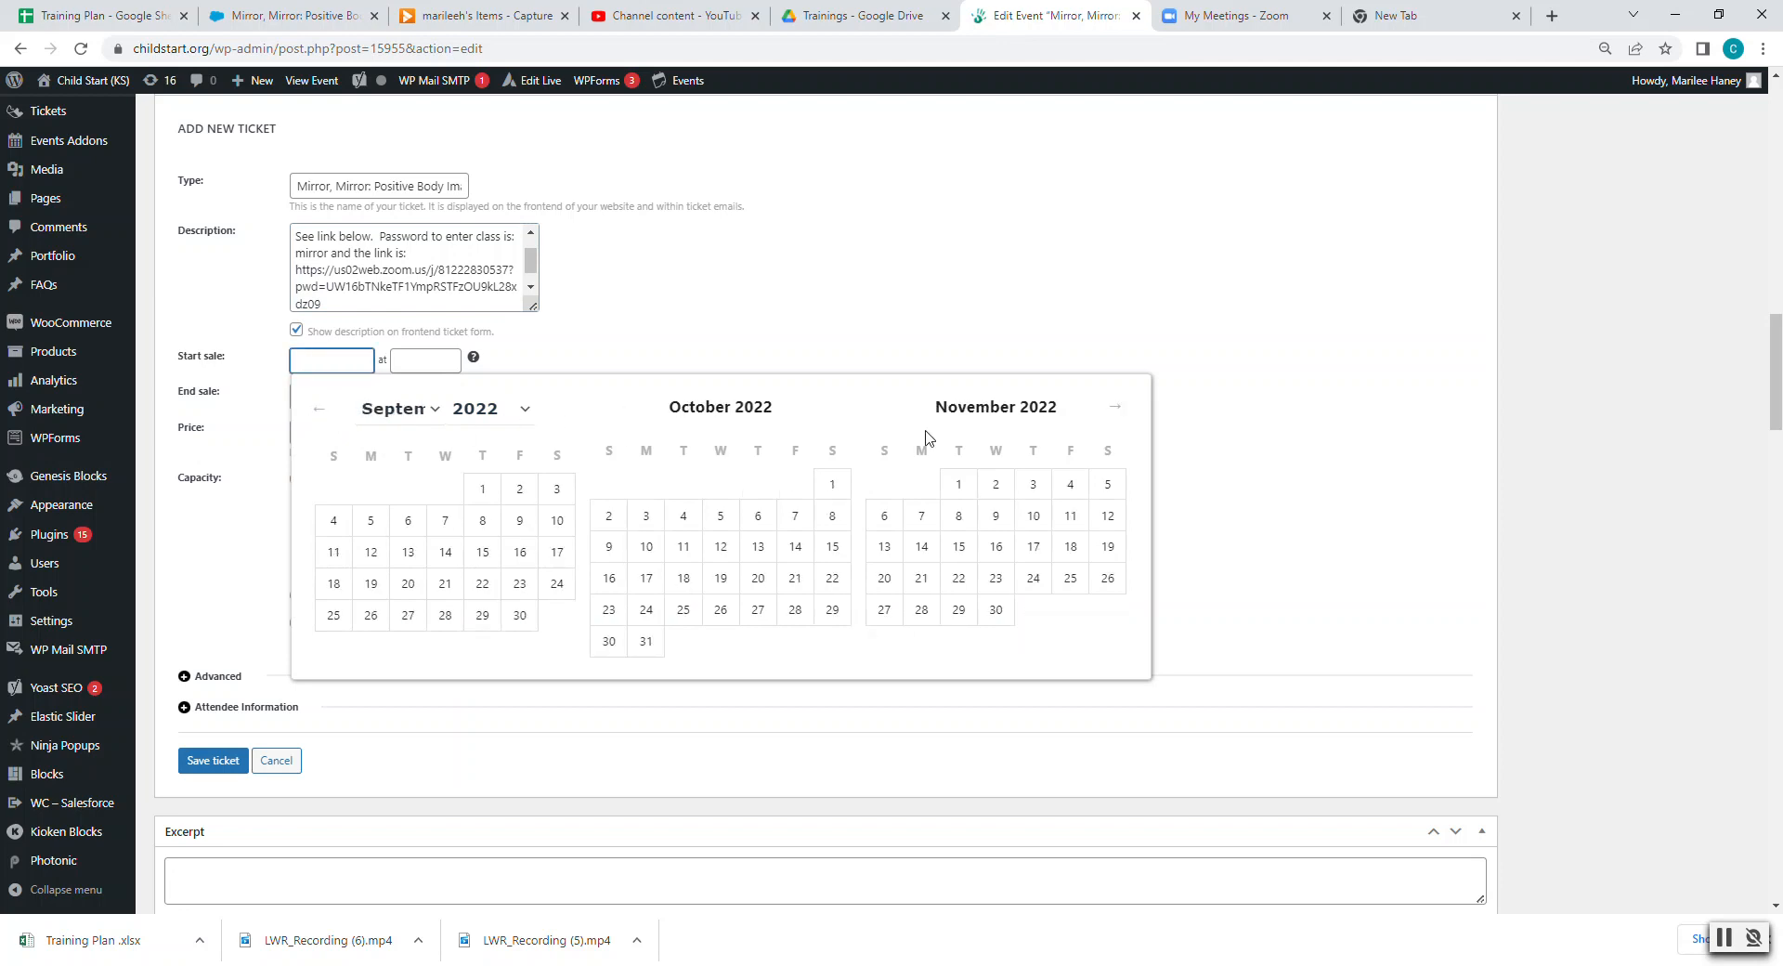
{"action": "left_click", "coordinate": [475, 489]}
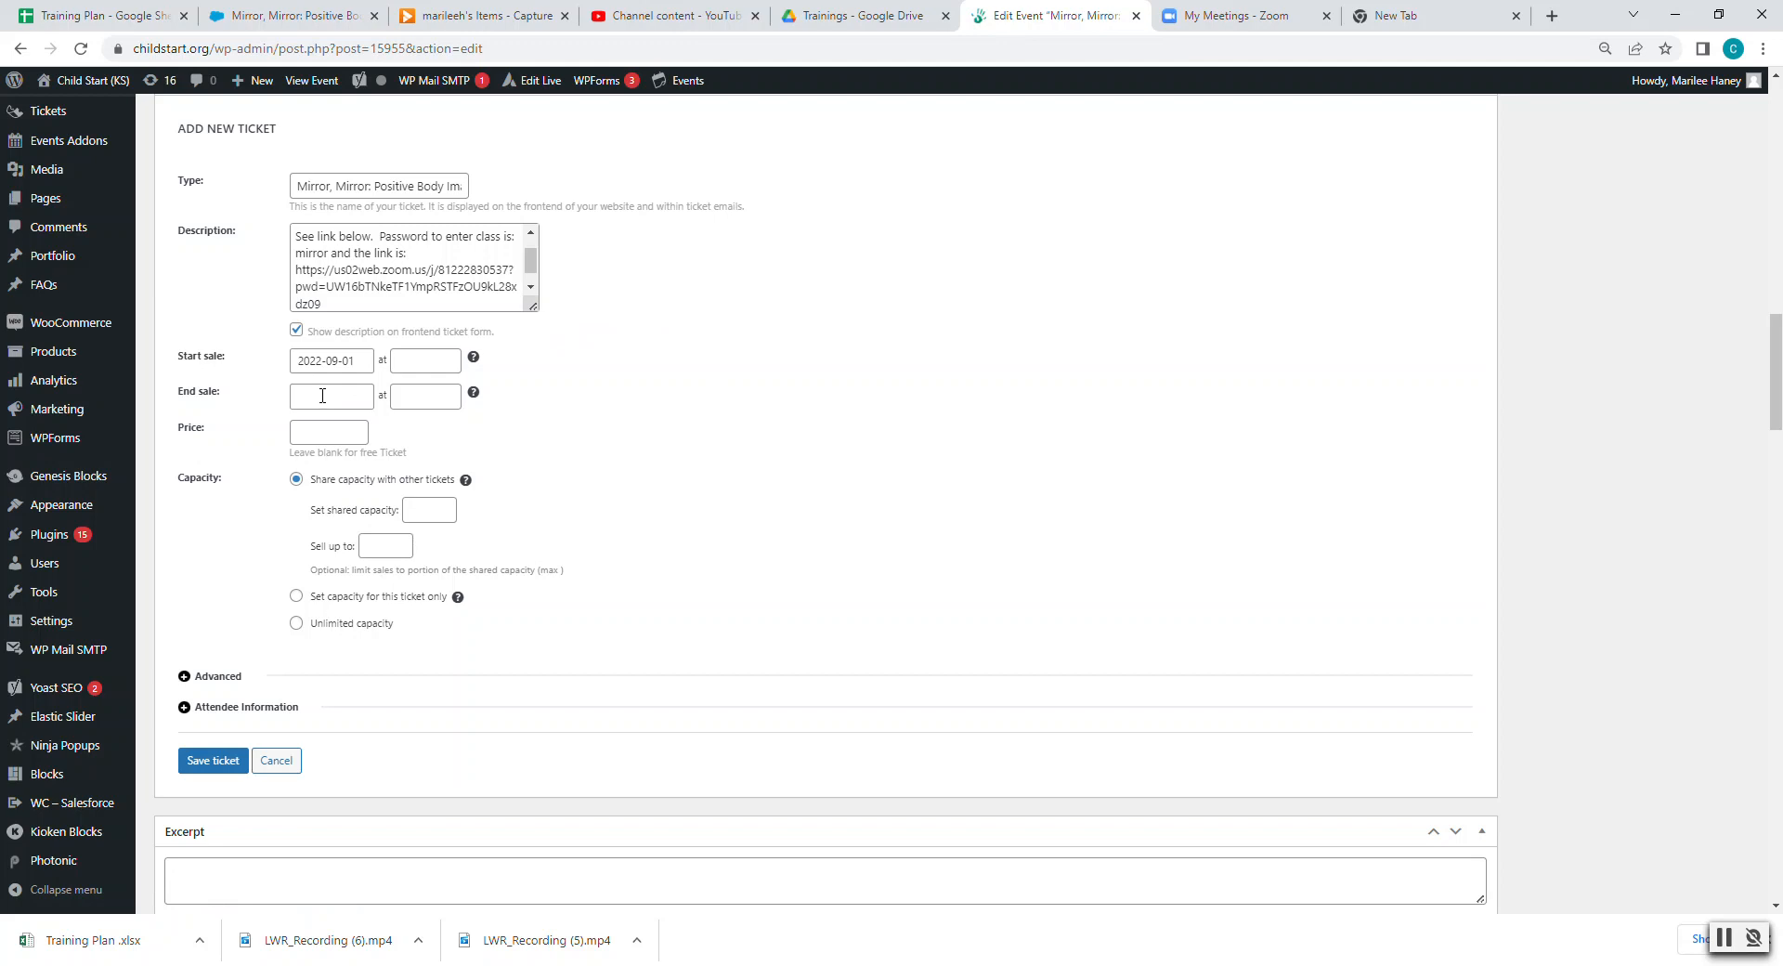
{"action": "left_click", "coordinate": [323, 396]}
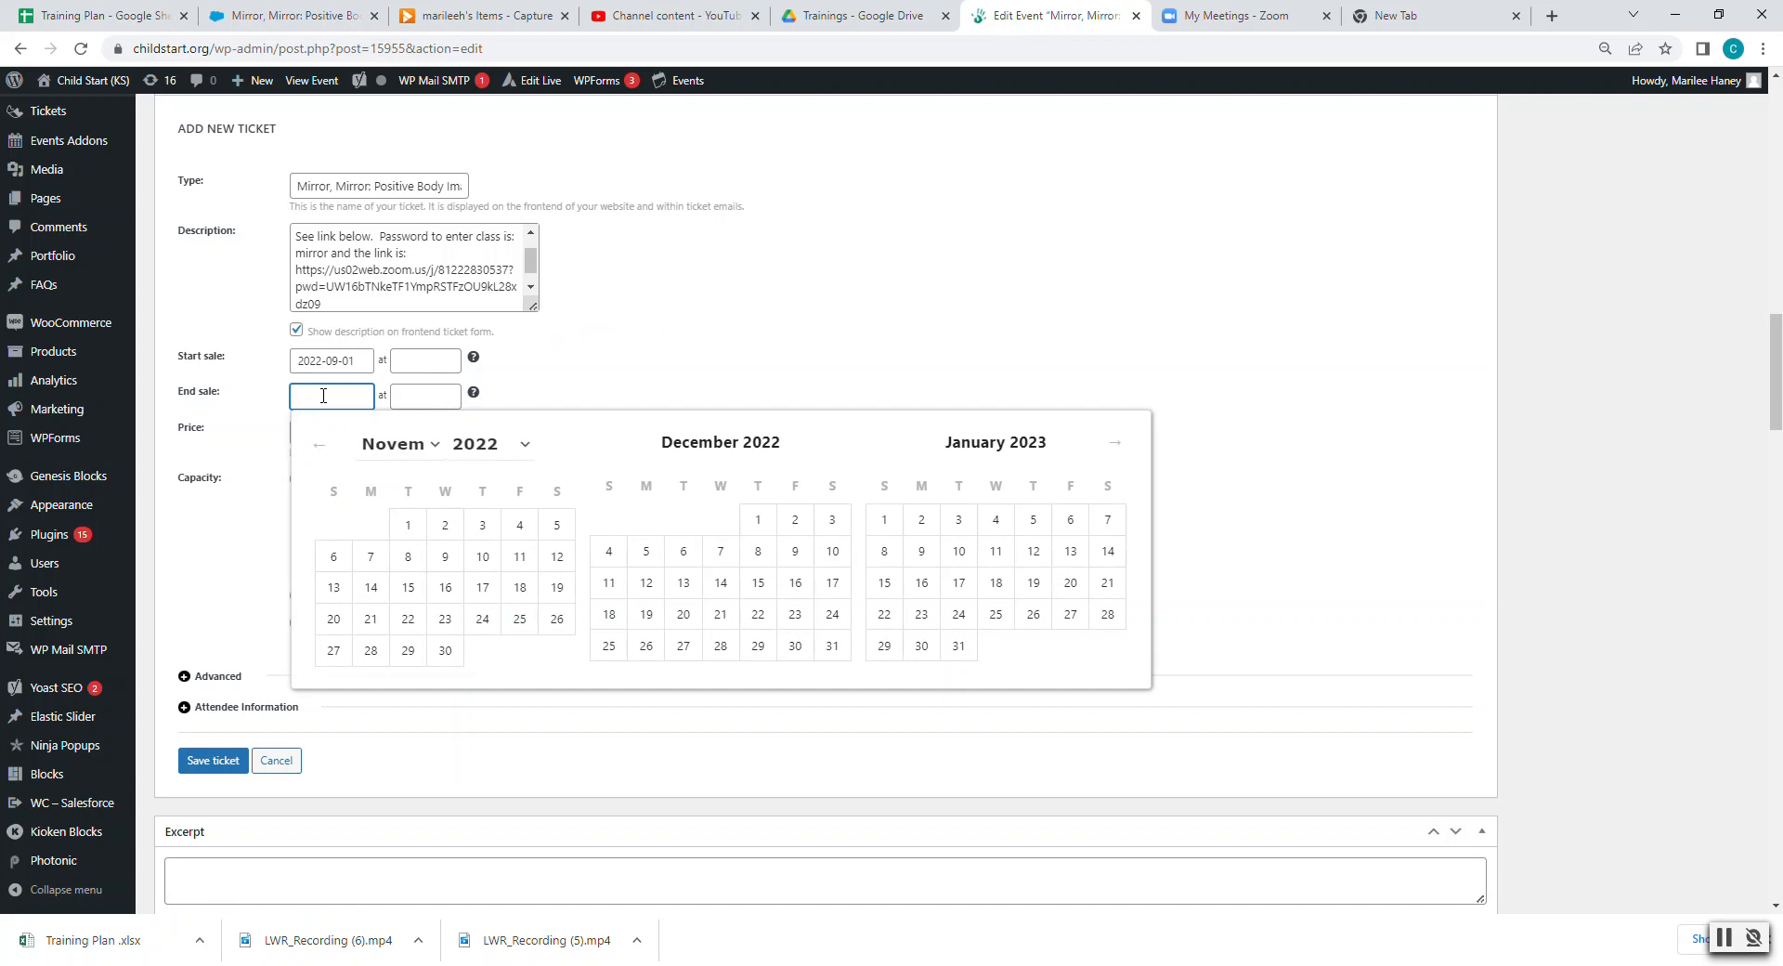
- Set the ticket's End sale to November 3, 2022 at 12:00pm
{"action": "scroll", "coordinate": [409, 362], "scroll_direction": "up", "scroll_amount": 5}
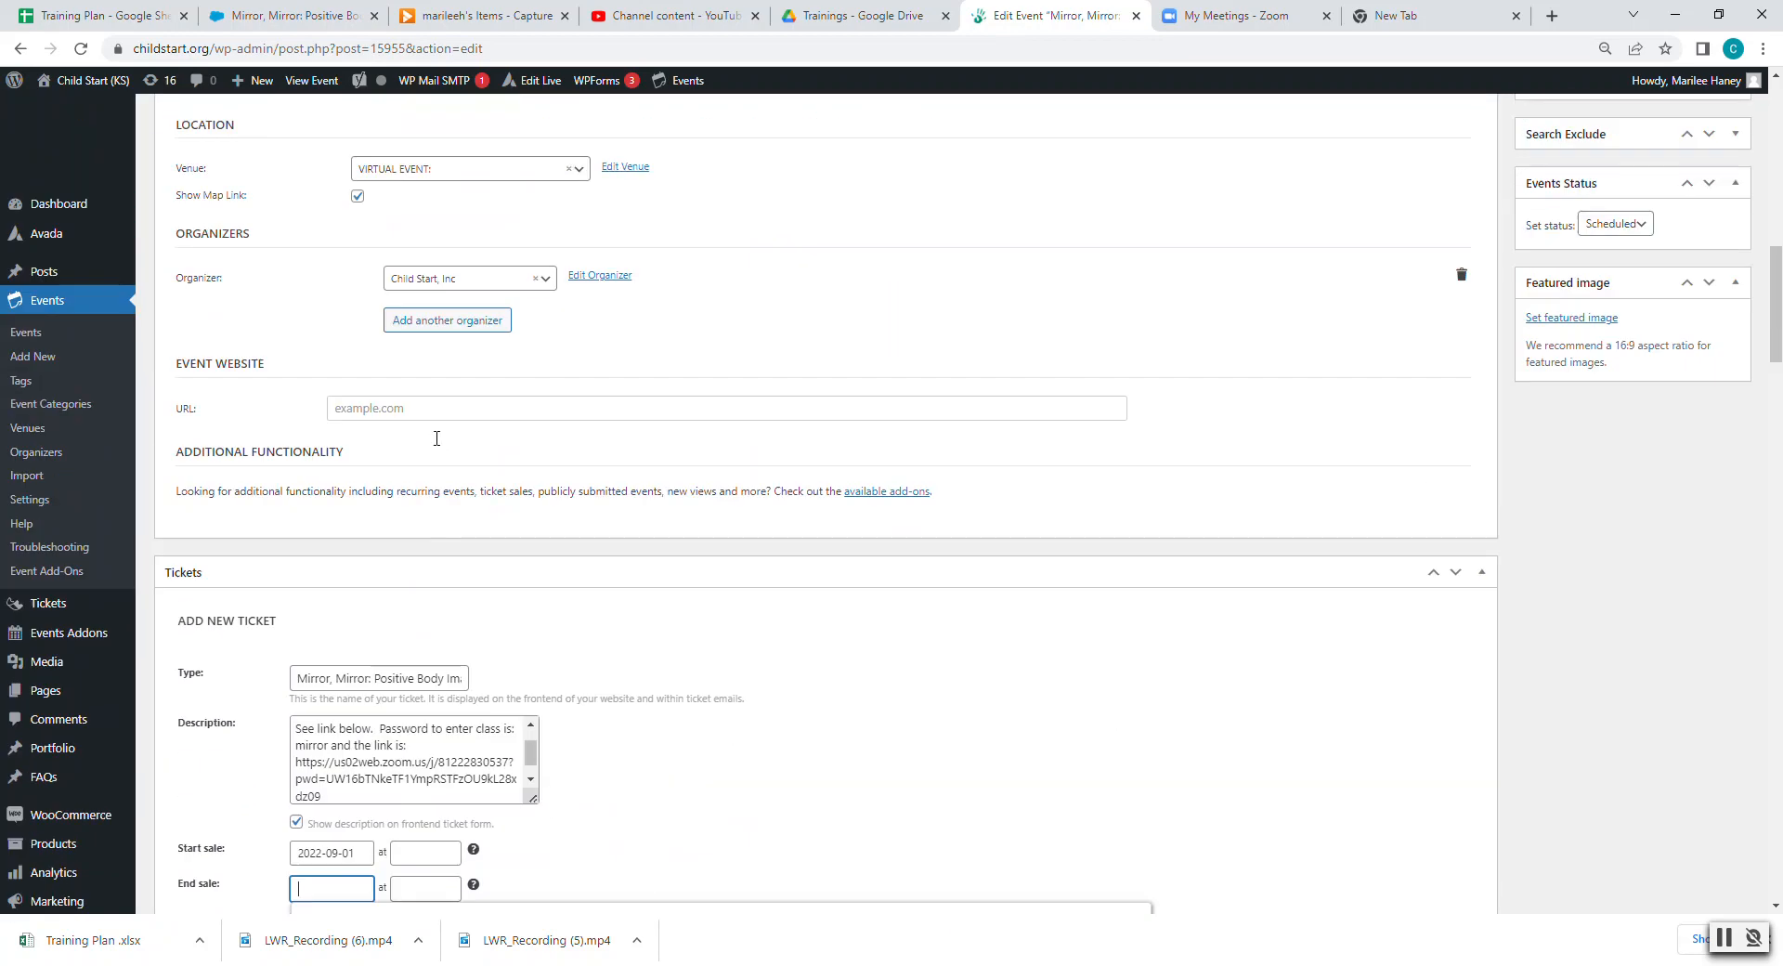
{"action": "scroll", "coordinate": [436, 446], "scroll_direction": "up", "scroll_amount": 10}
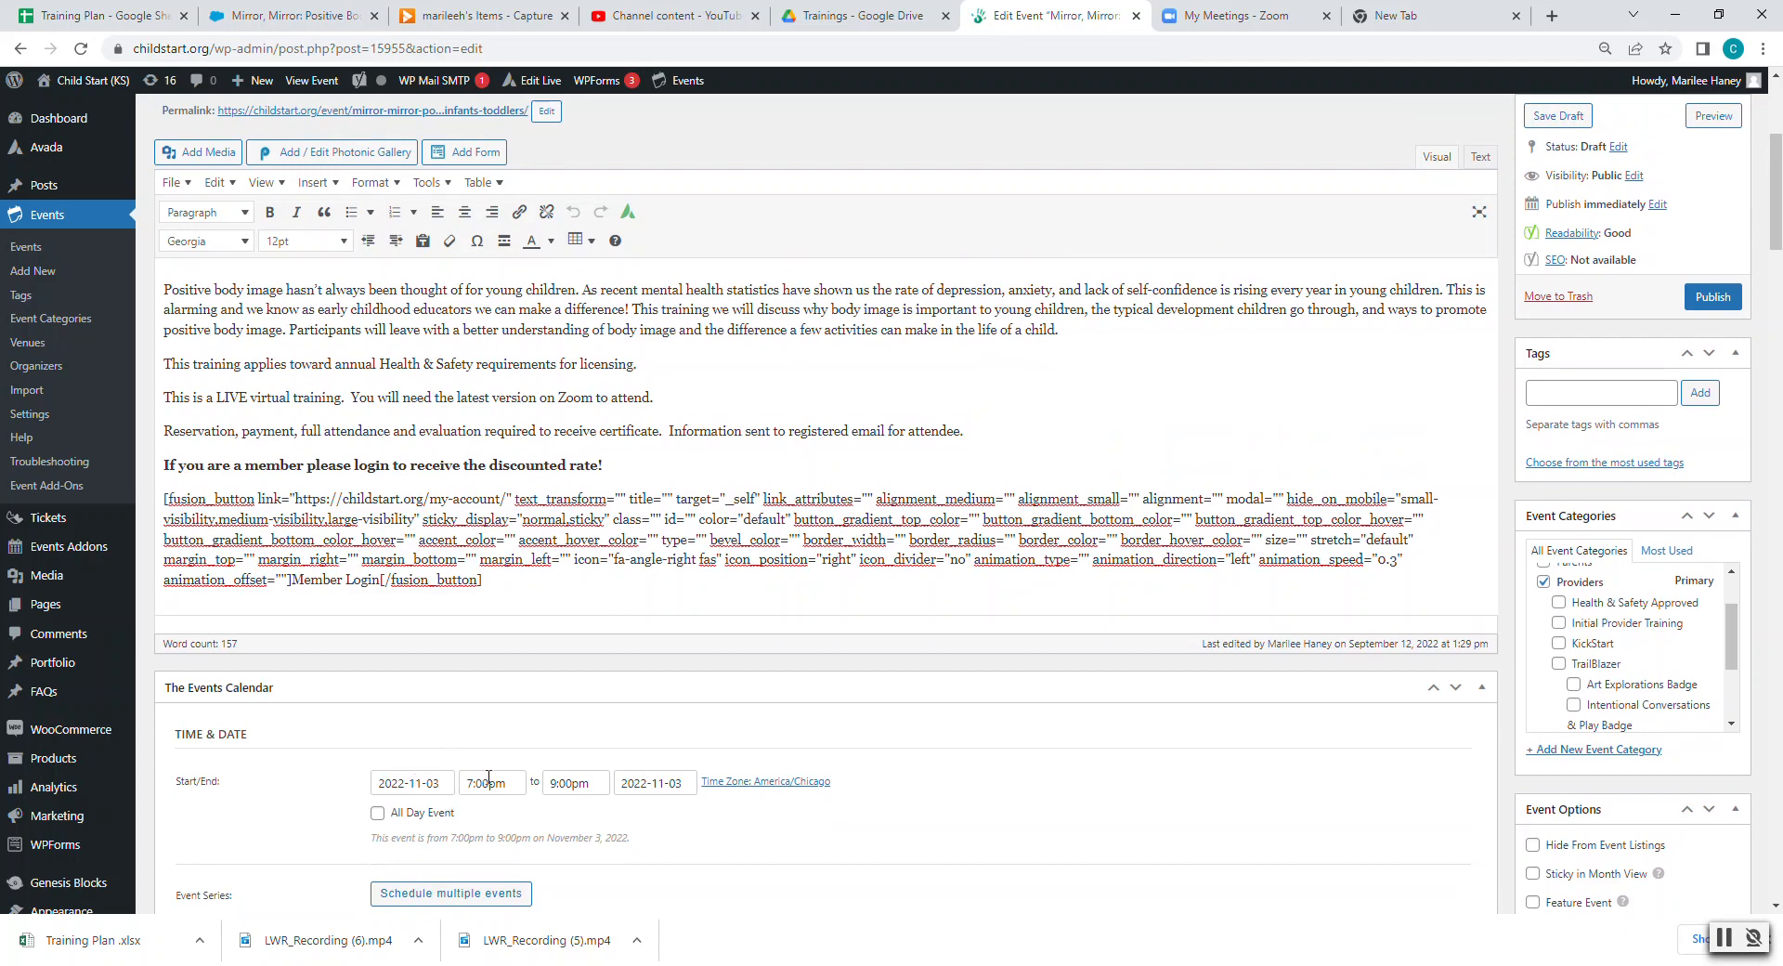
{"action": "scroll", "coordinate": [488, 778], "scroll_direction": "down", "scroll_amount": 10}
{"action": "scroll", "coordinate": [478, 733], "scroll_direction": "down", "scroll_amount": 2}
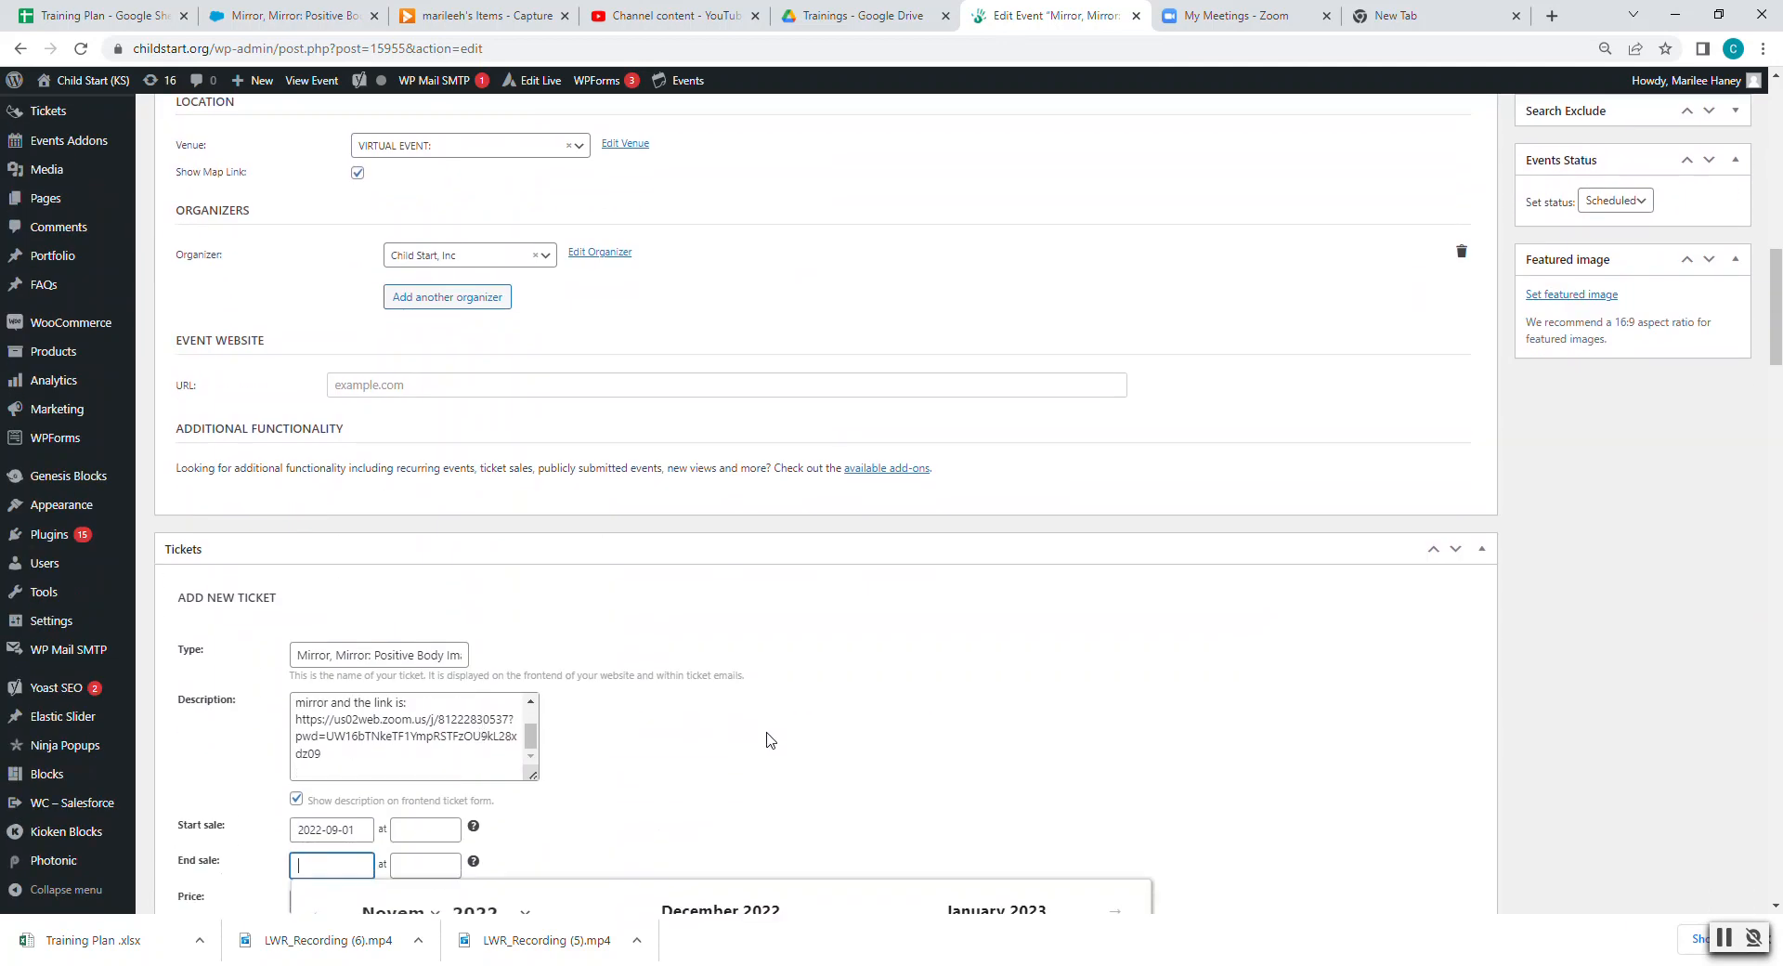
{"action": "scroll", "coordinate": [751, 733], "scroll_direction": "down", "scroll_amount": 4}
{"action": "left_click", "coordinate": [495, 629]}
{"action": "left_click", "coordinate": [437, 492]}
{"action": "type", "text": "12"}
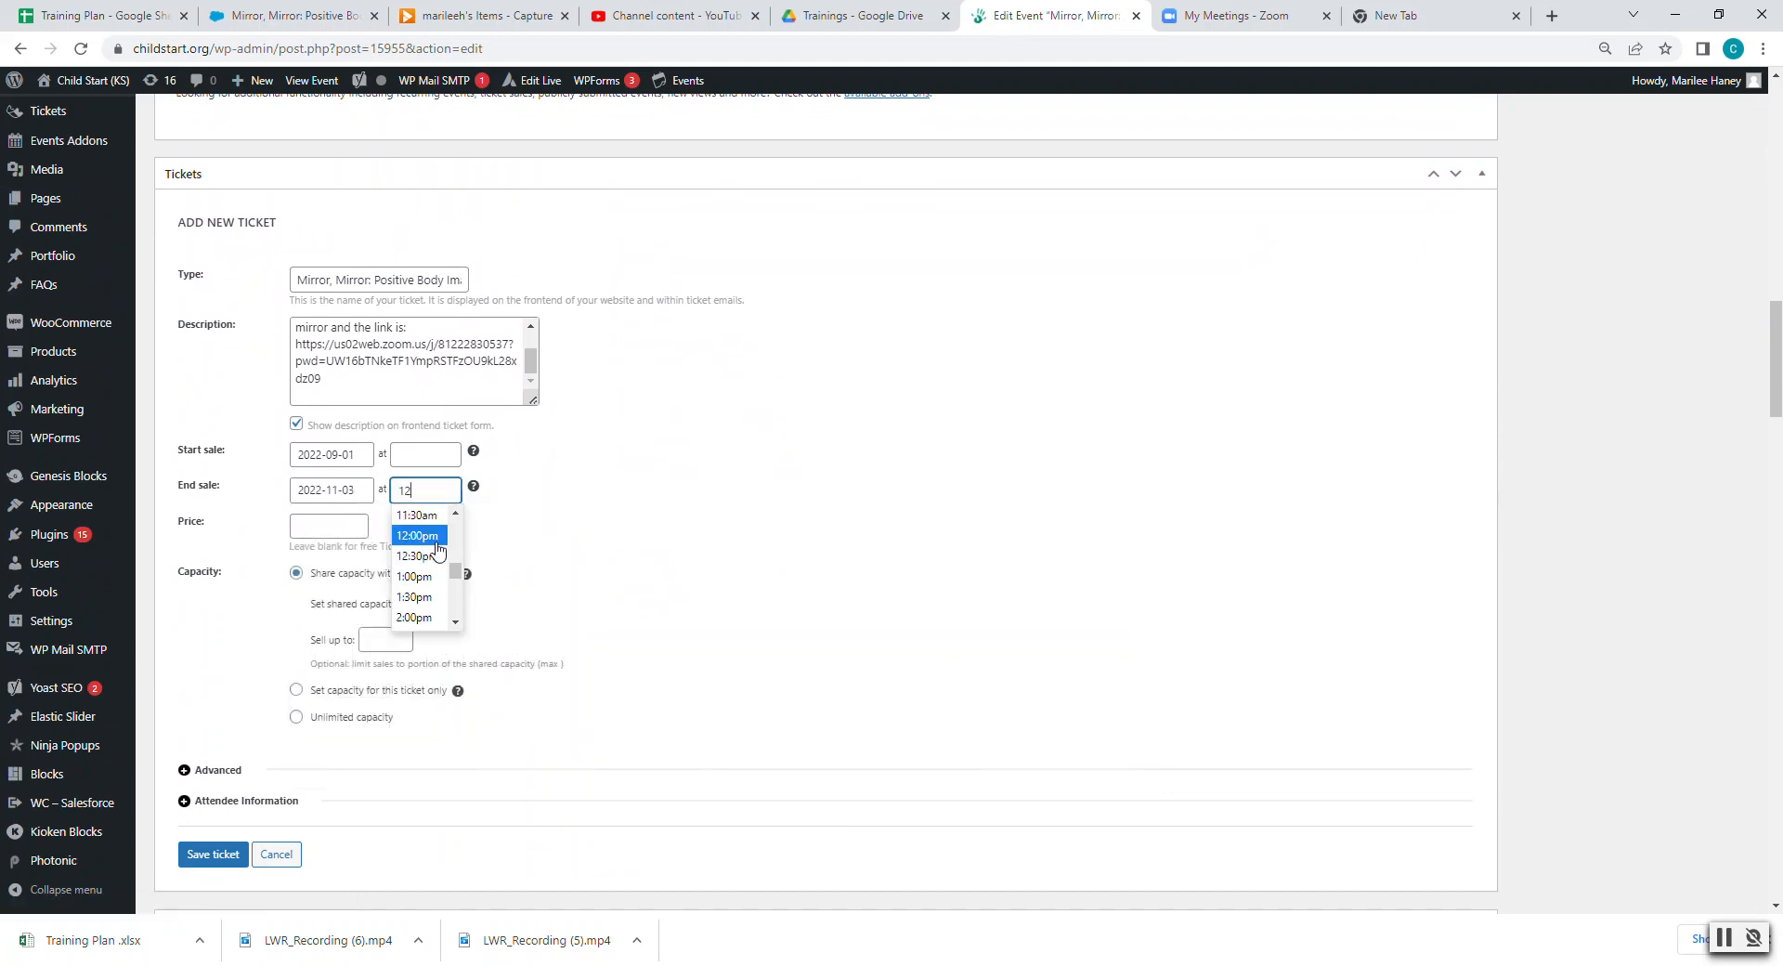
{"action": "key", "text": "Return"}
{"action": "left_click", "coordinate": [545, 542]}
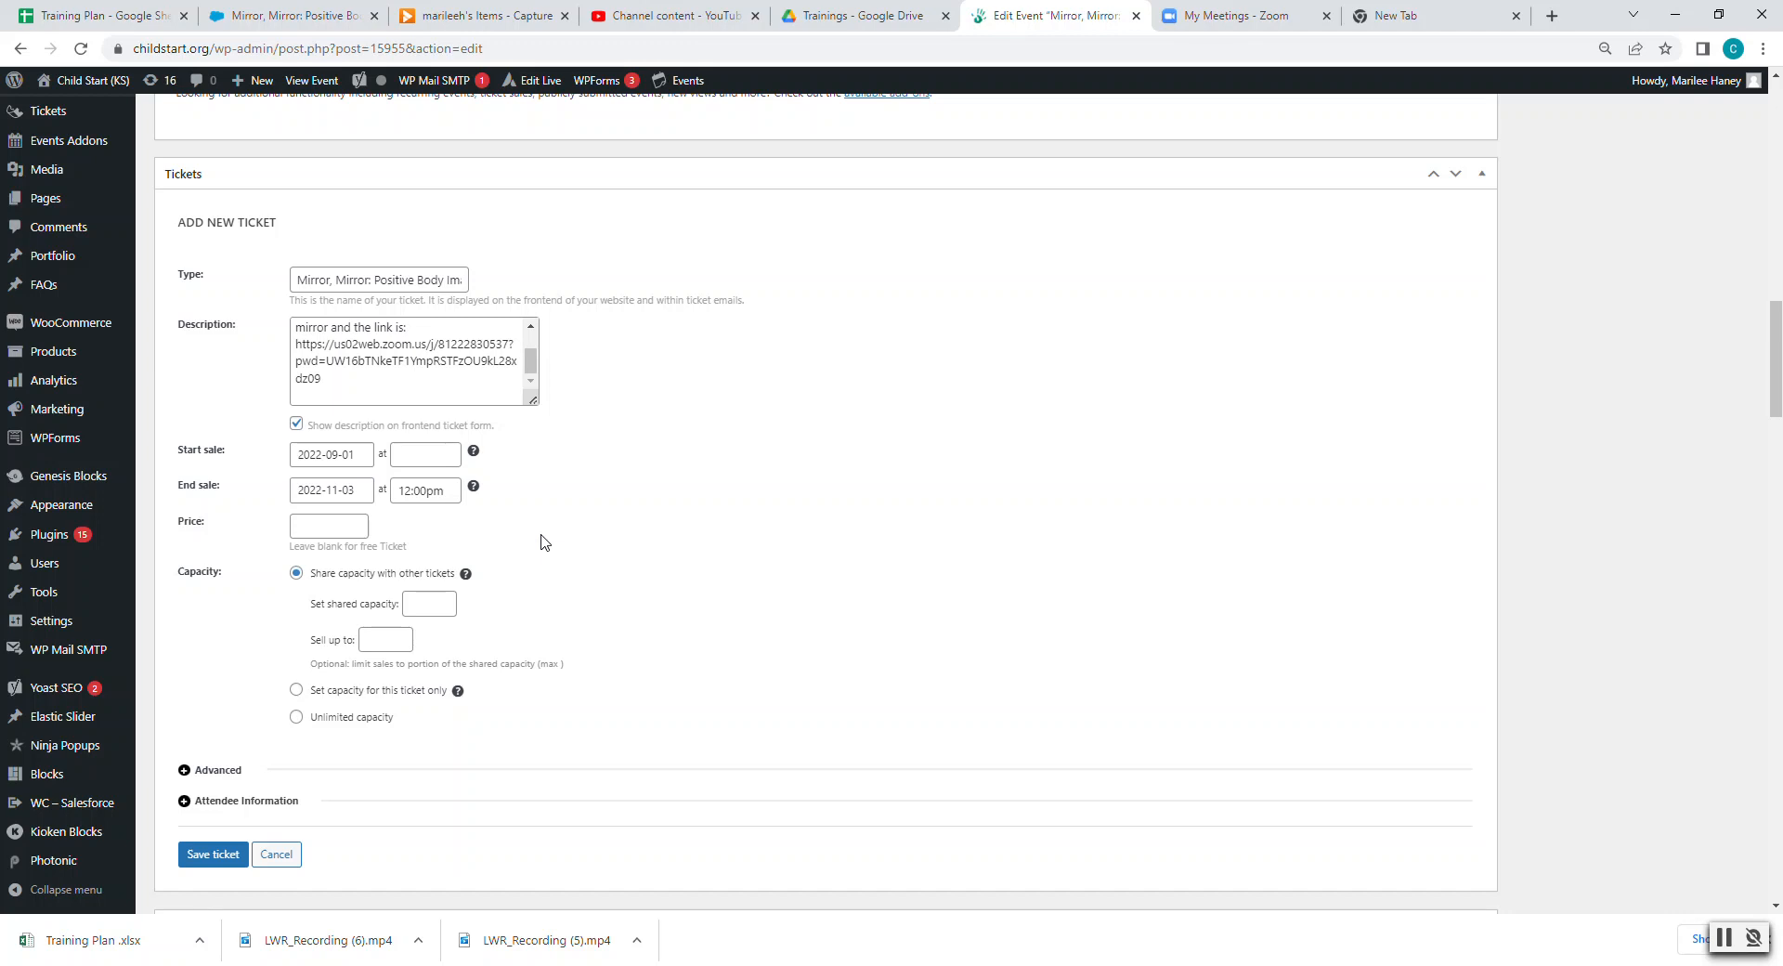
{"action": "left_click", "coordinate": [297, 527]}
- Enter 20.00 in the ticket's Price field and 50 in Set shared capacity
{"action": "type", "text": "20.00"}
{"action": "scroll", "coordinate": [295, 526], "scroll_direction": "up", "scroll_amount": 3}
{"action": "scroll", "coordinate": [306, 548], "scroll_direction": "down", "scroll_amount": 2}
{"action": "left_click", "coordinate": [415, 695]}
{"action": "type", "text": "50"}
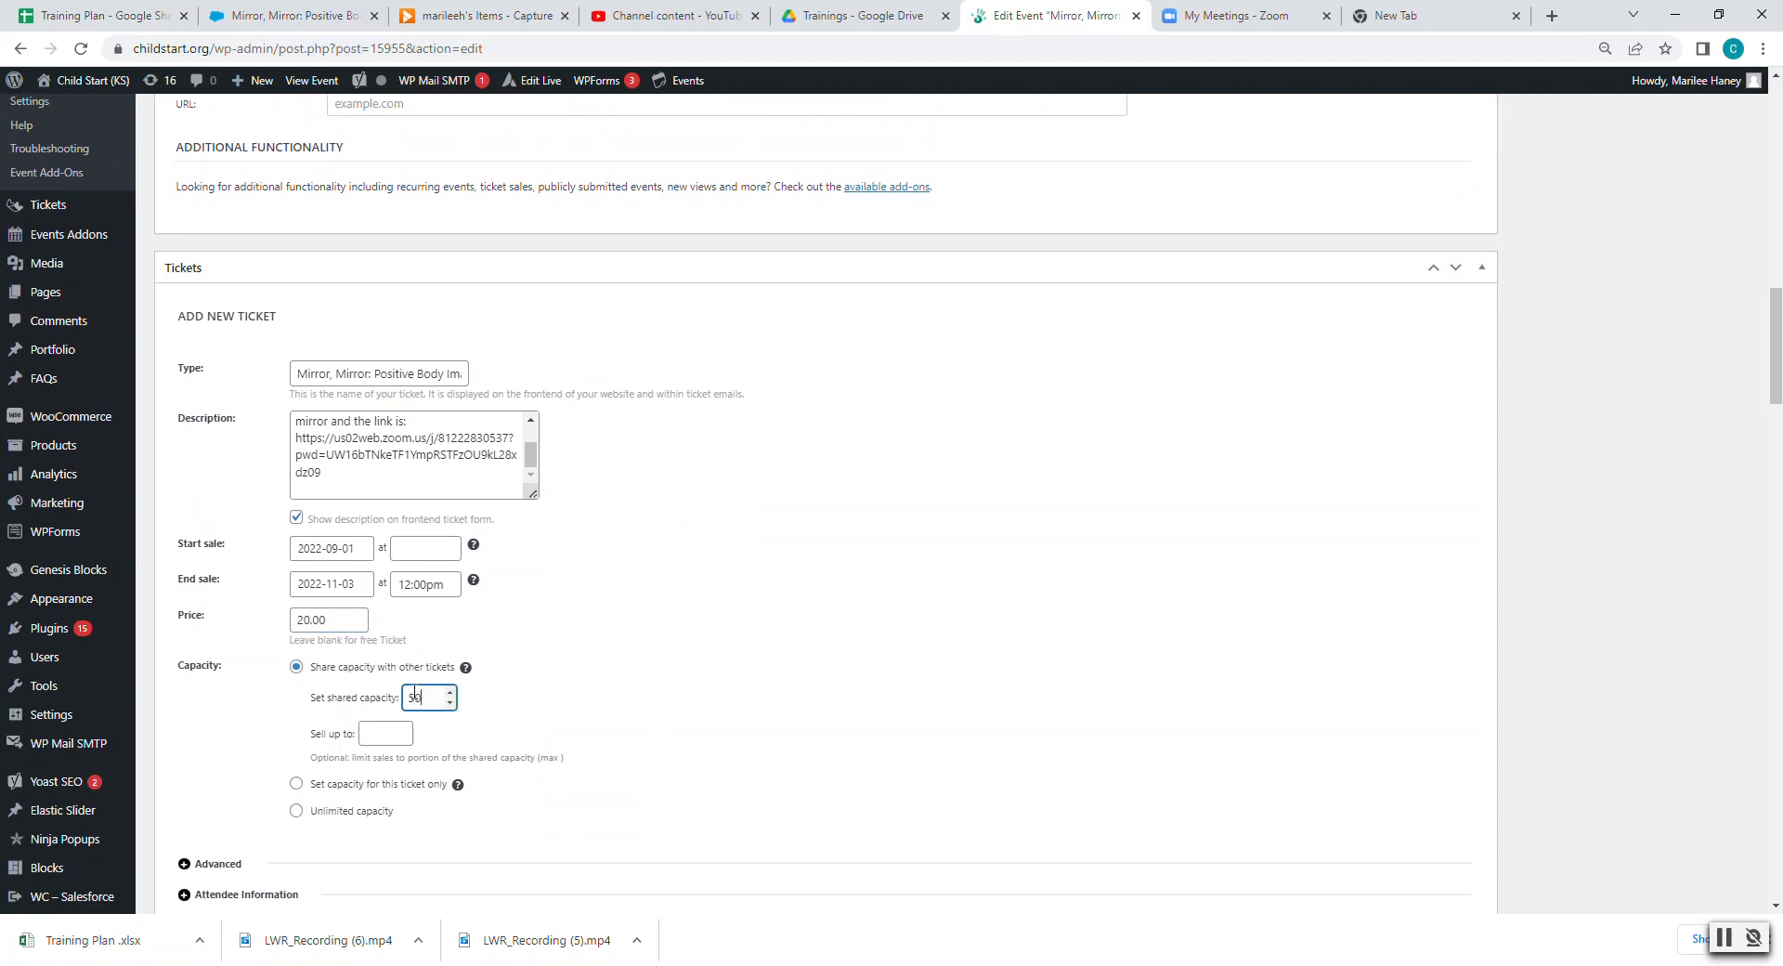
{"action": "left_click", "coordinate": [522, 696]}
{"action": "scroll", "coordinate": [509, 697], "scroll_direction": "down", "scroll_amount": 2}
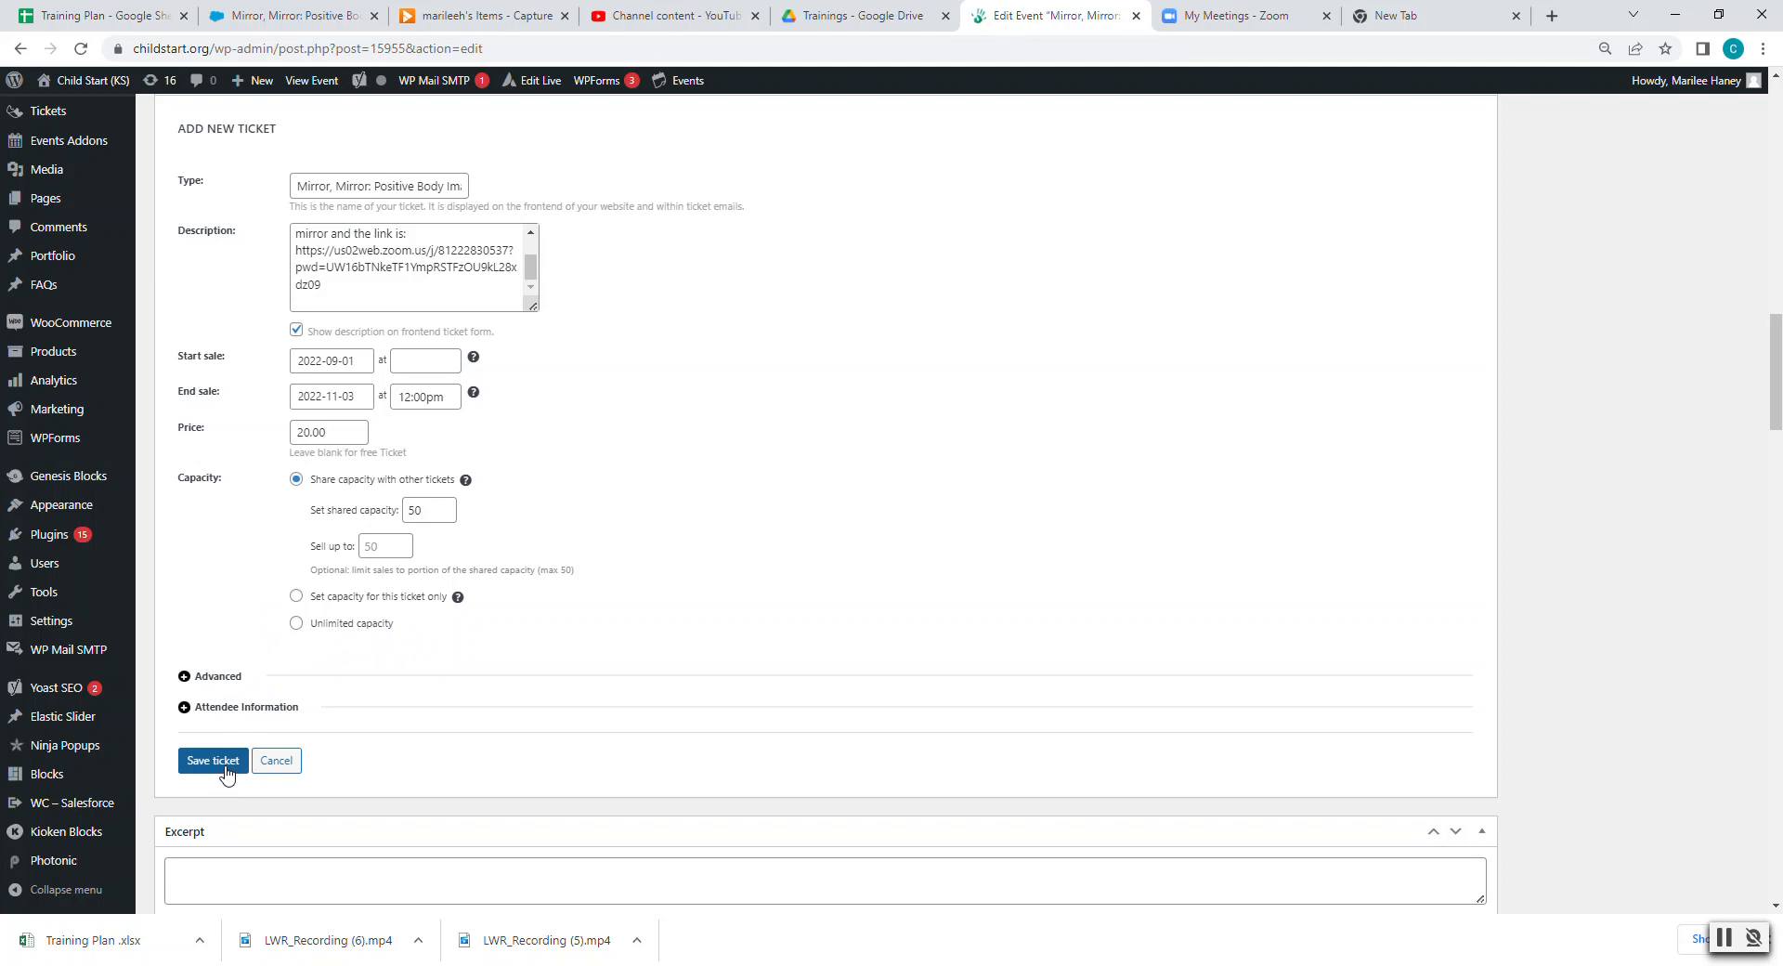
- Attach the existing Attendee names fieldset under Attendee Information, then save the ticket
{"action": "left_click", "coordinate": [223, 711]}
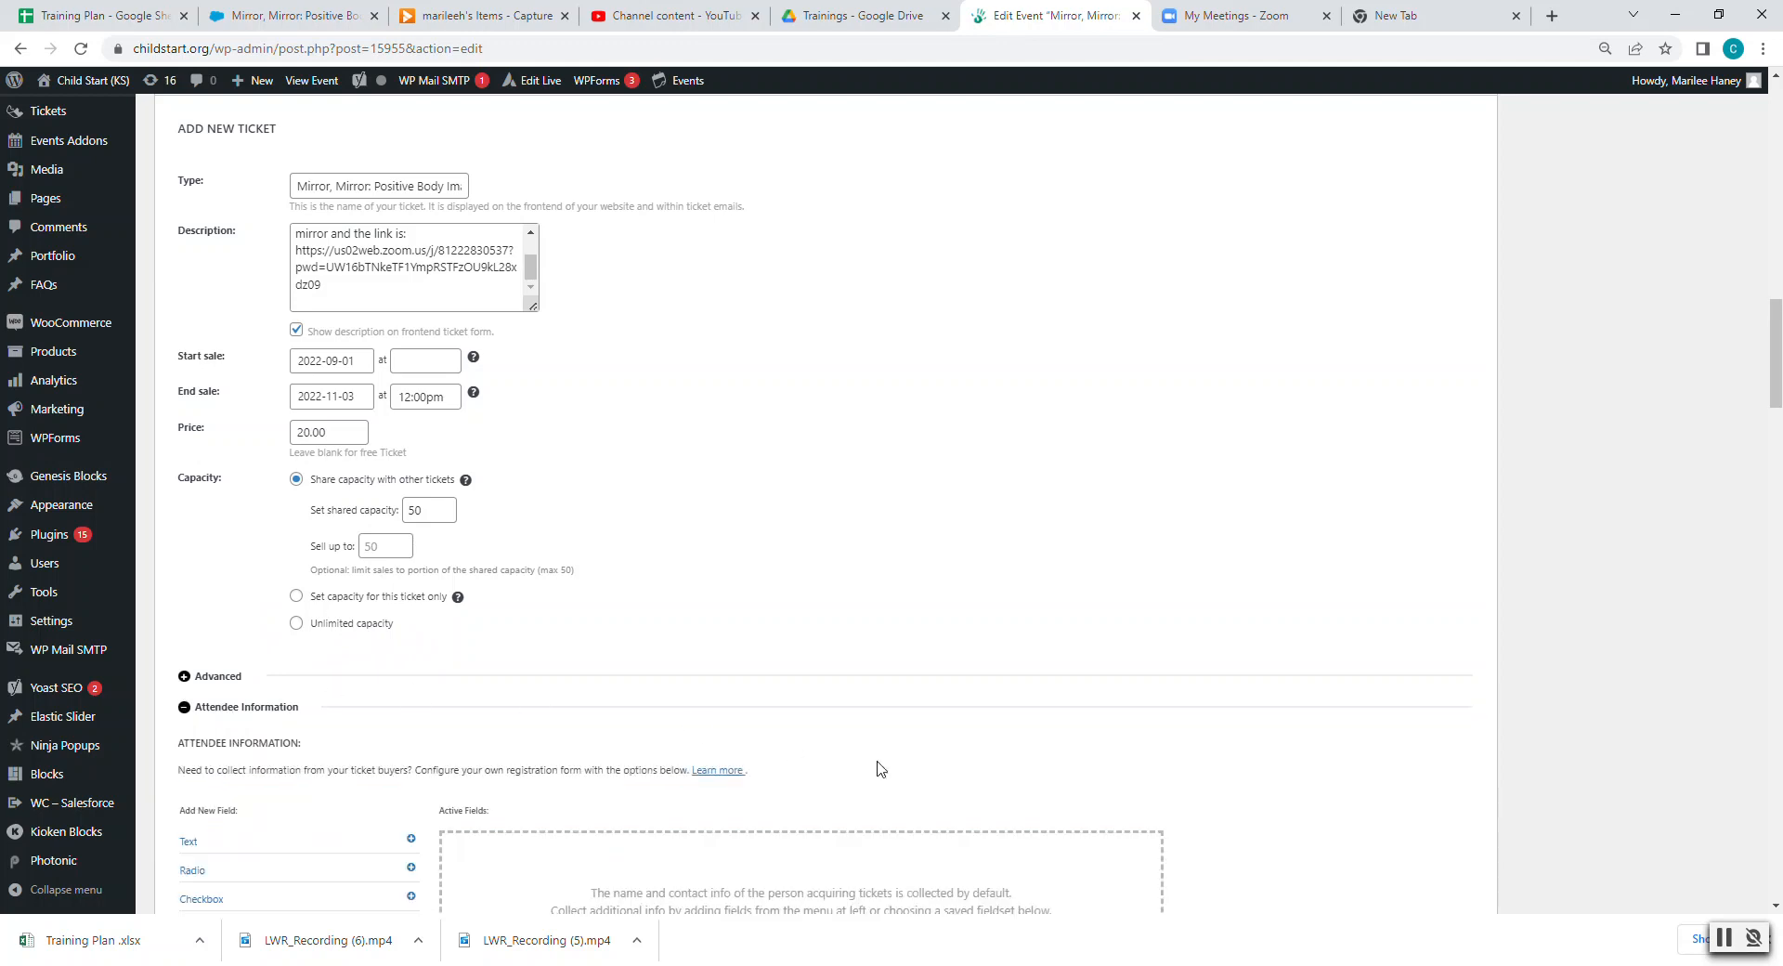
{"action": "scroll", "coordinate": [873, 767], "scroll_direction": "down", "scroll_amount": 5}
{"action": "left_click", "coordinate": [865, 472]}
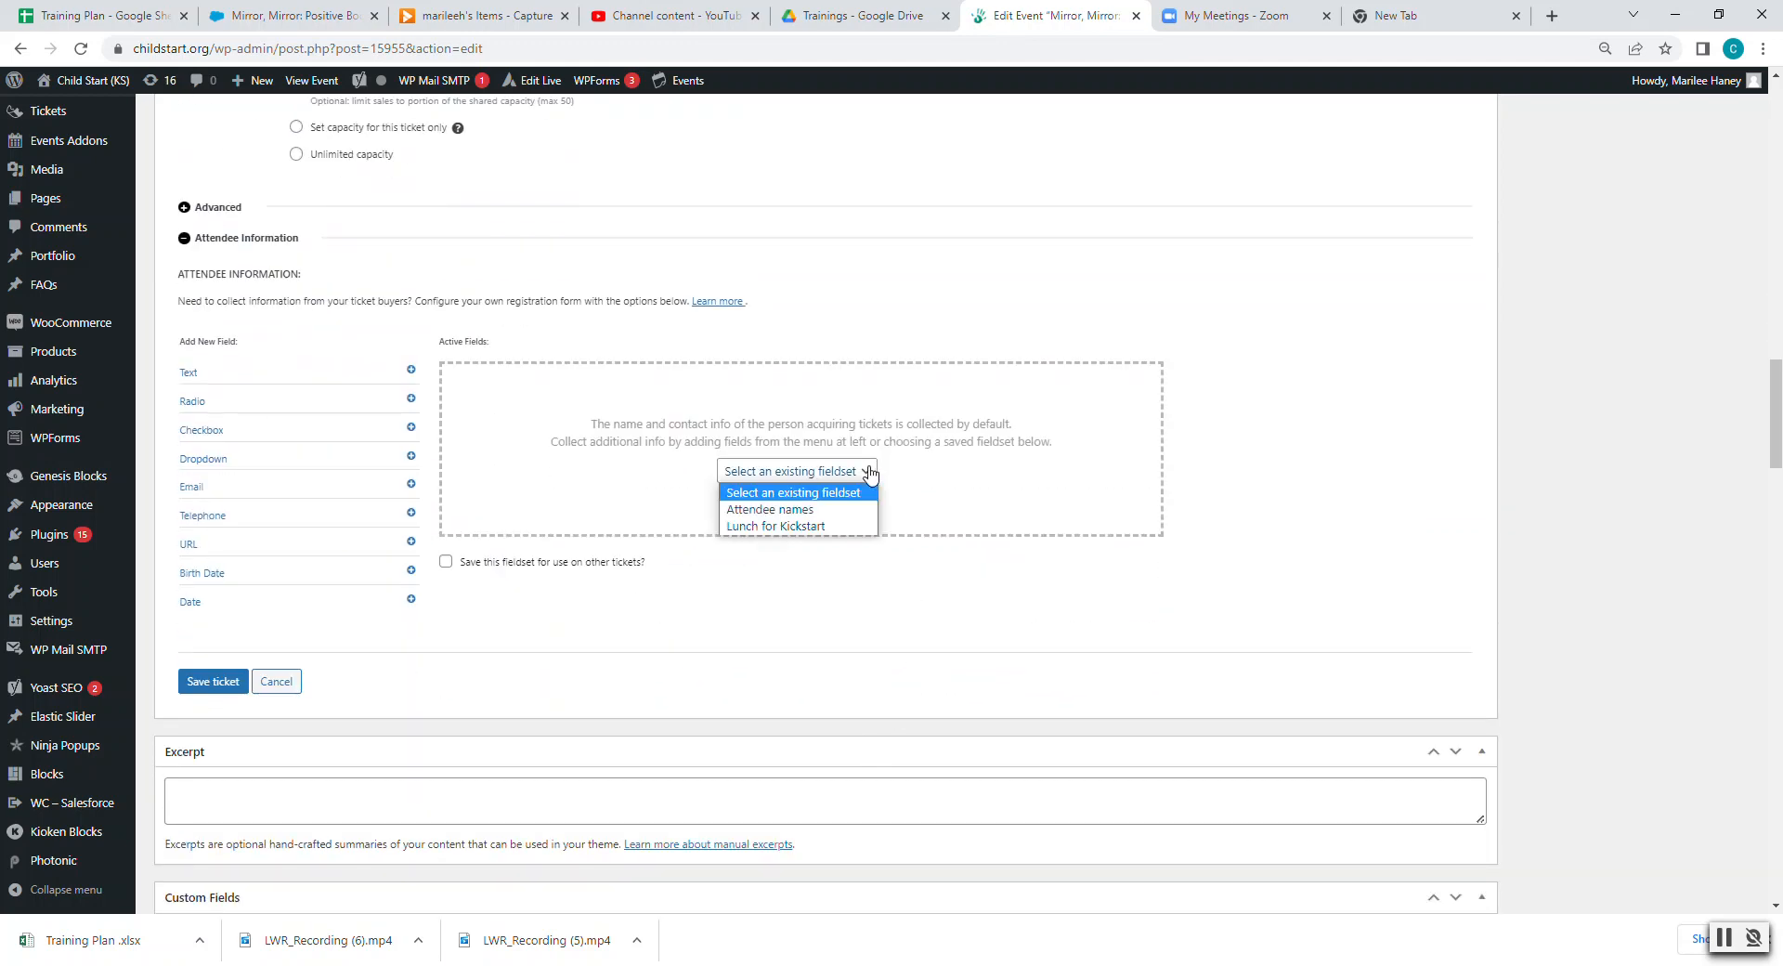
{"action": "left_click", "coordinate": [851, 509]}
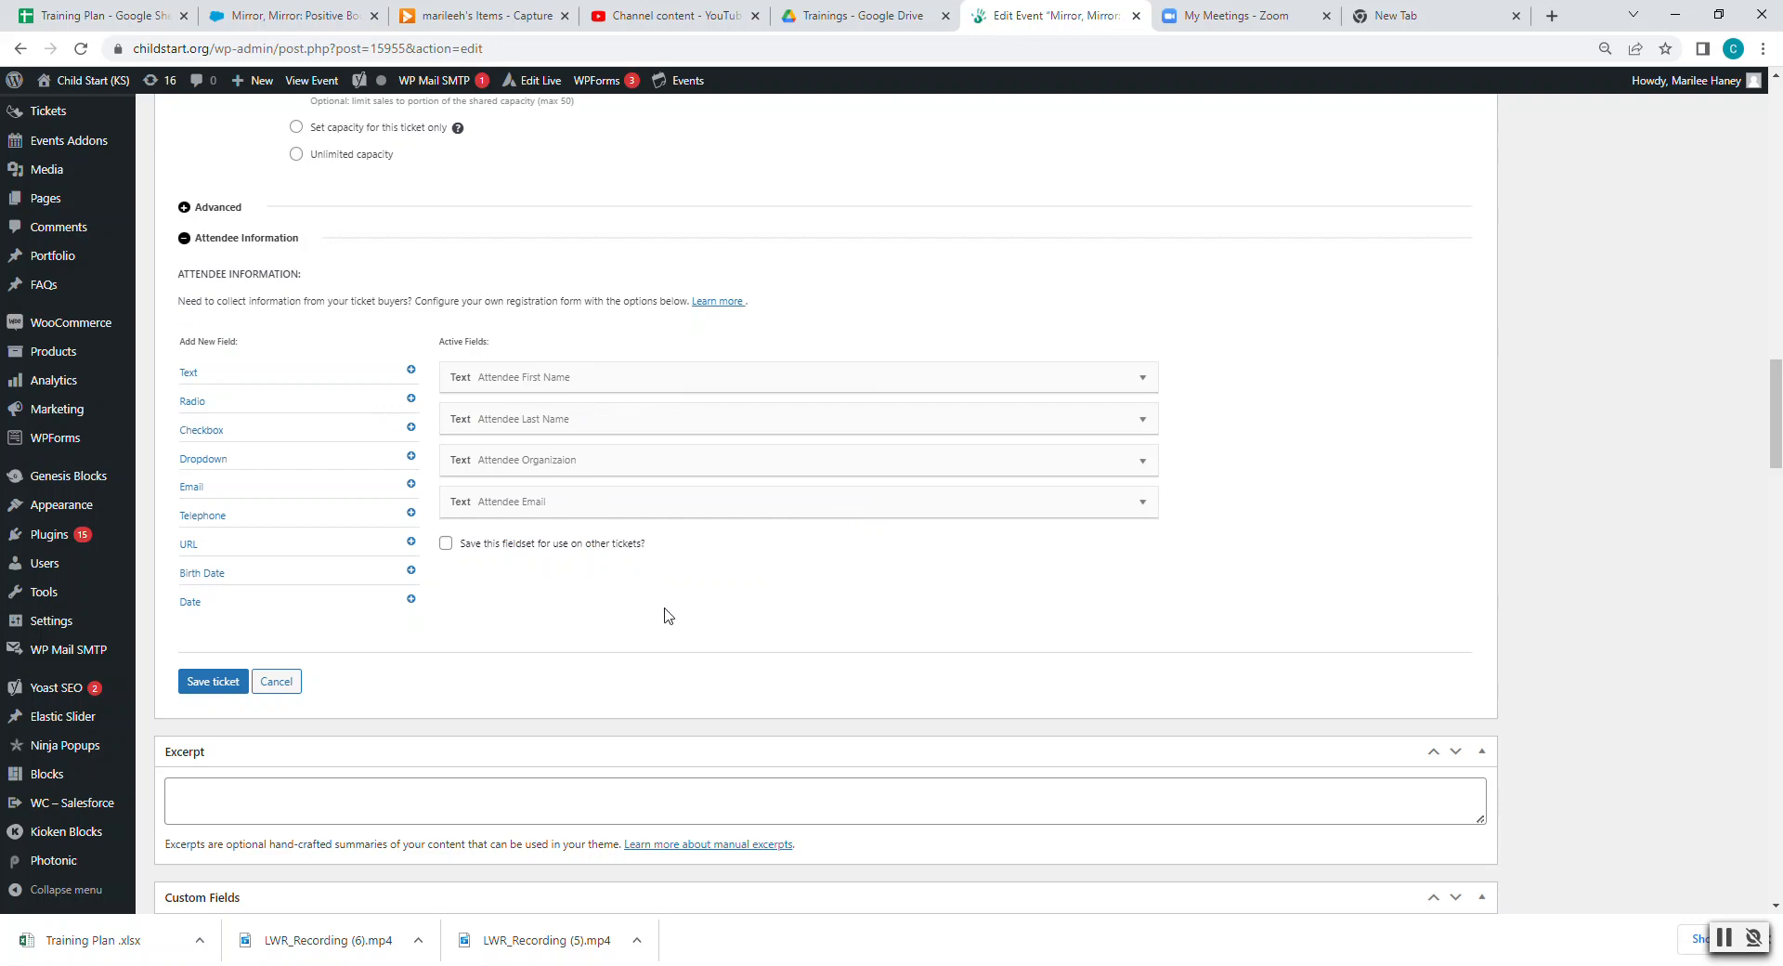
{"action": "left_click", "coordinate": [214, 671]}
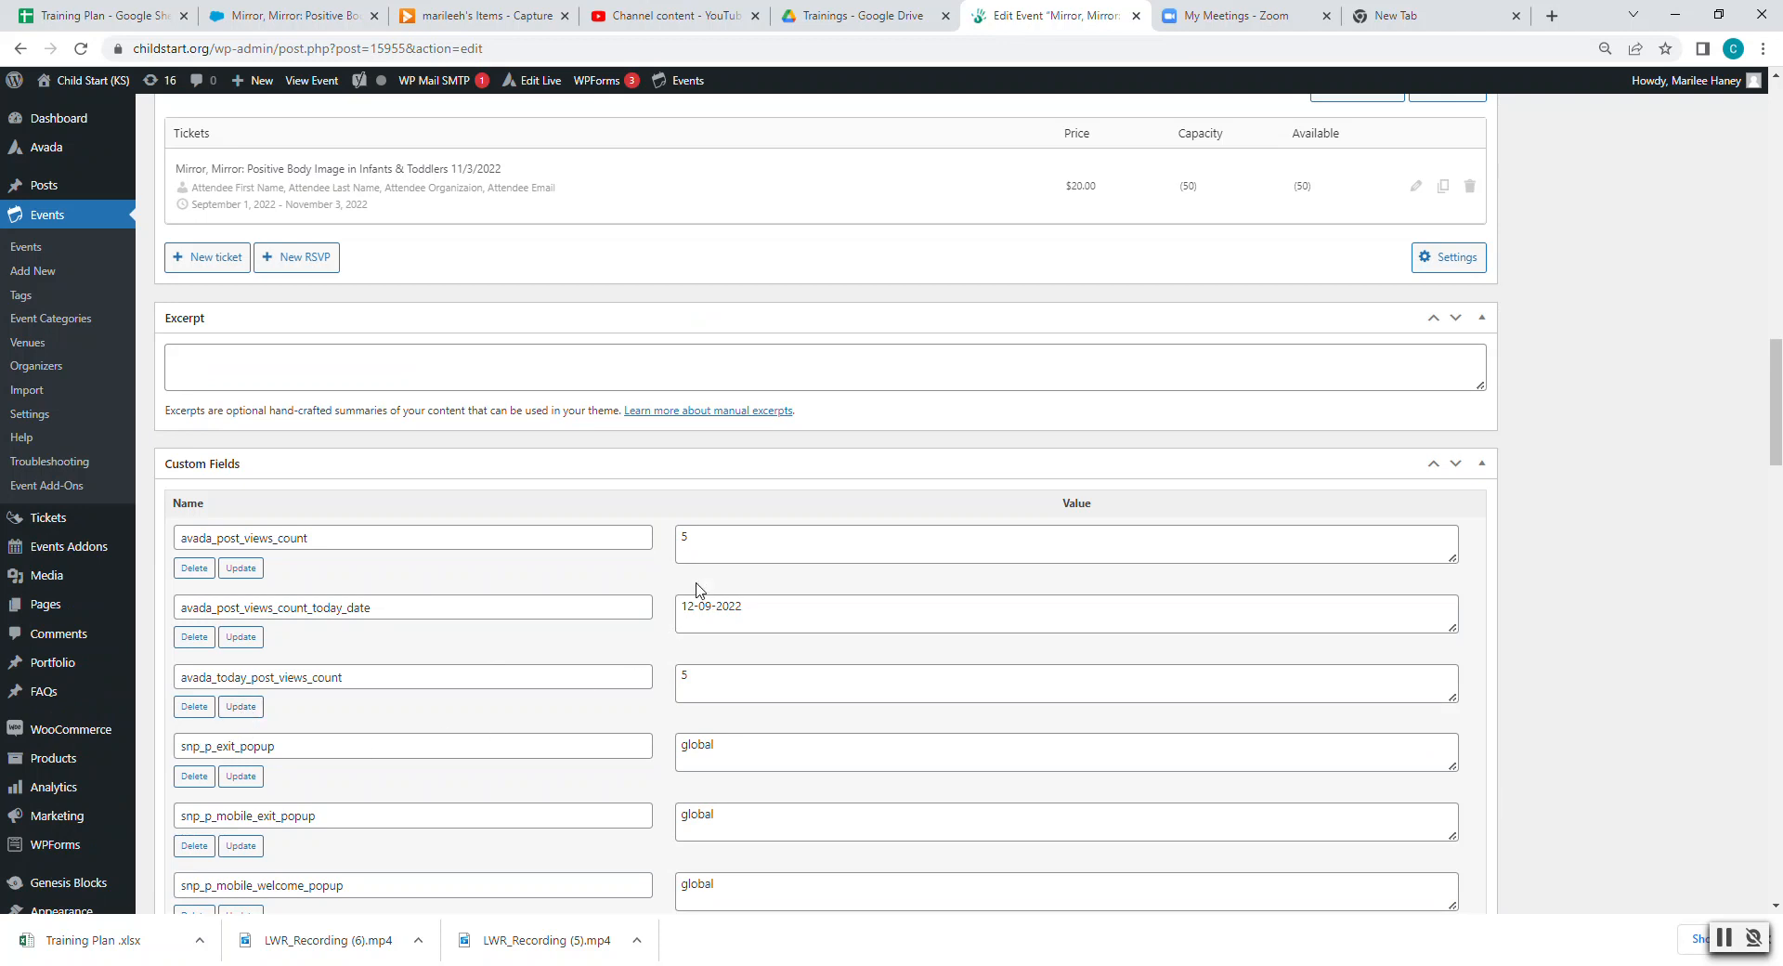
{"action": "scroll", "coordinate": [692, 581], "scroll_direction": "up", "scroll_amount": 2}
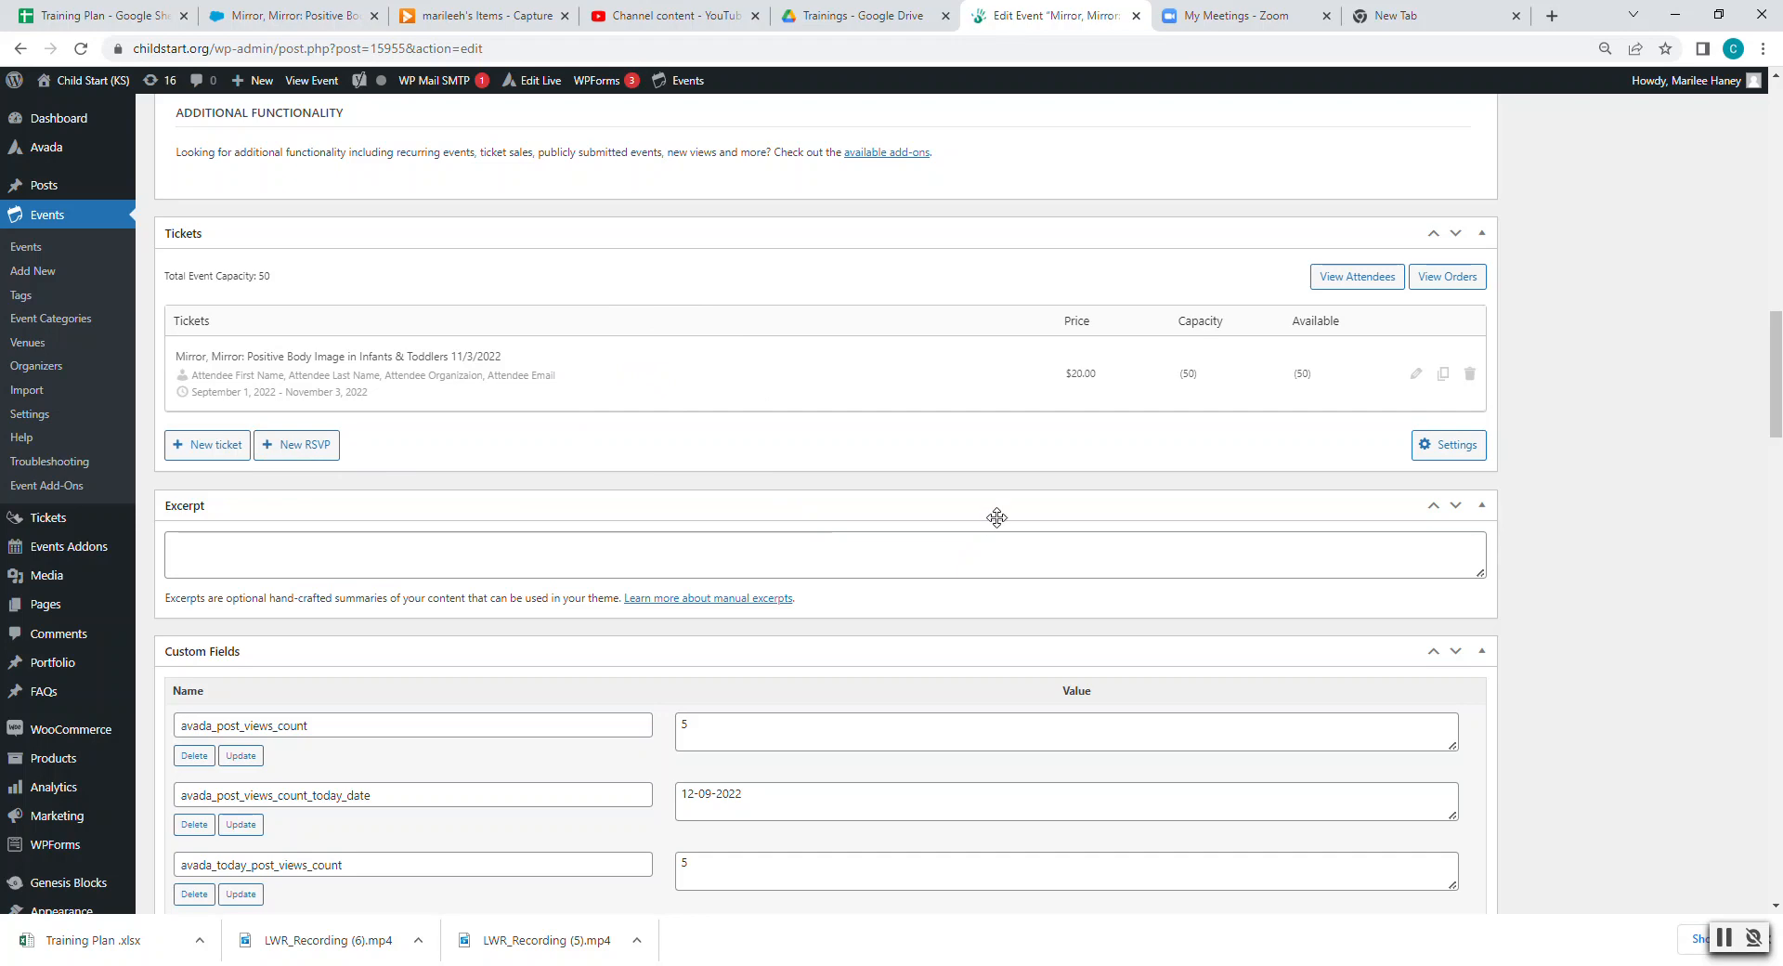
{"action": "scroll", "coordinate": [994, 520], "scroll_direction": "up", "scroll_amount": 15}
{"action": "scroll", "coordinate": [1079, 576], "scroll_direction": "up", "scroll_amount": 2}
{"action": "scroll", "coordinate": [1084, 563], "scroll_direction": "up", "scroll_amount": 1}
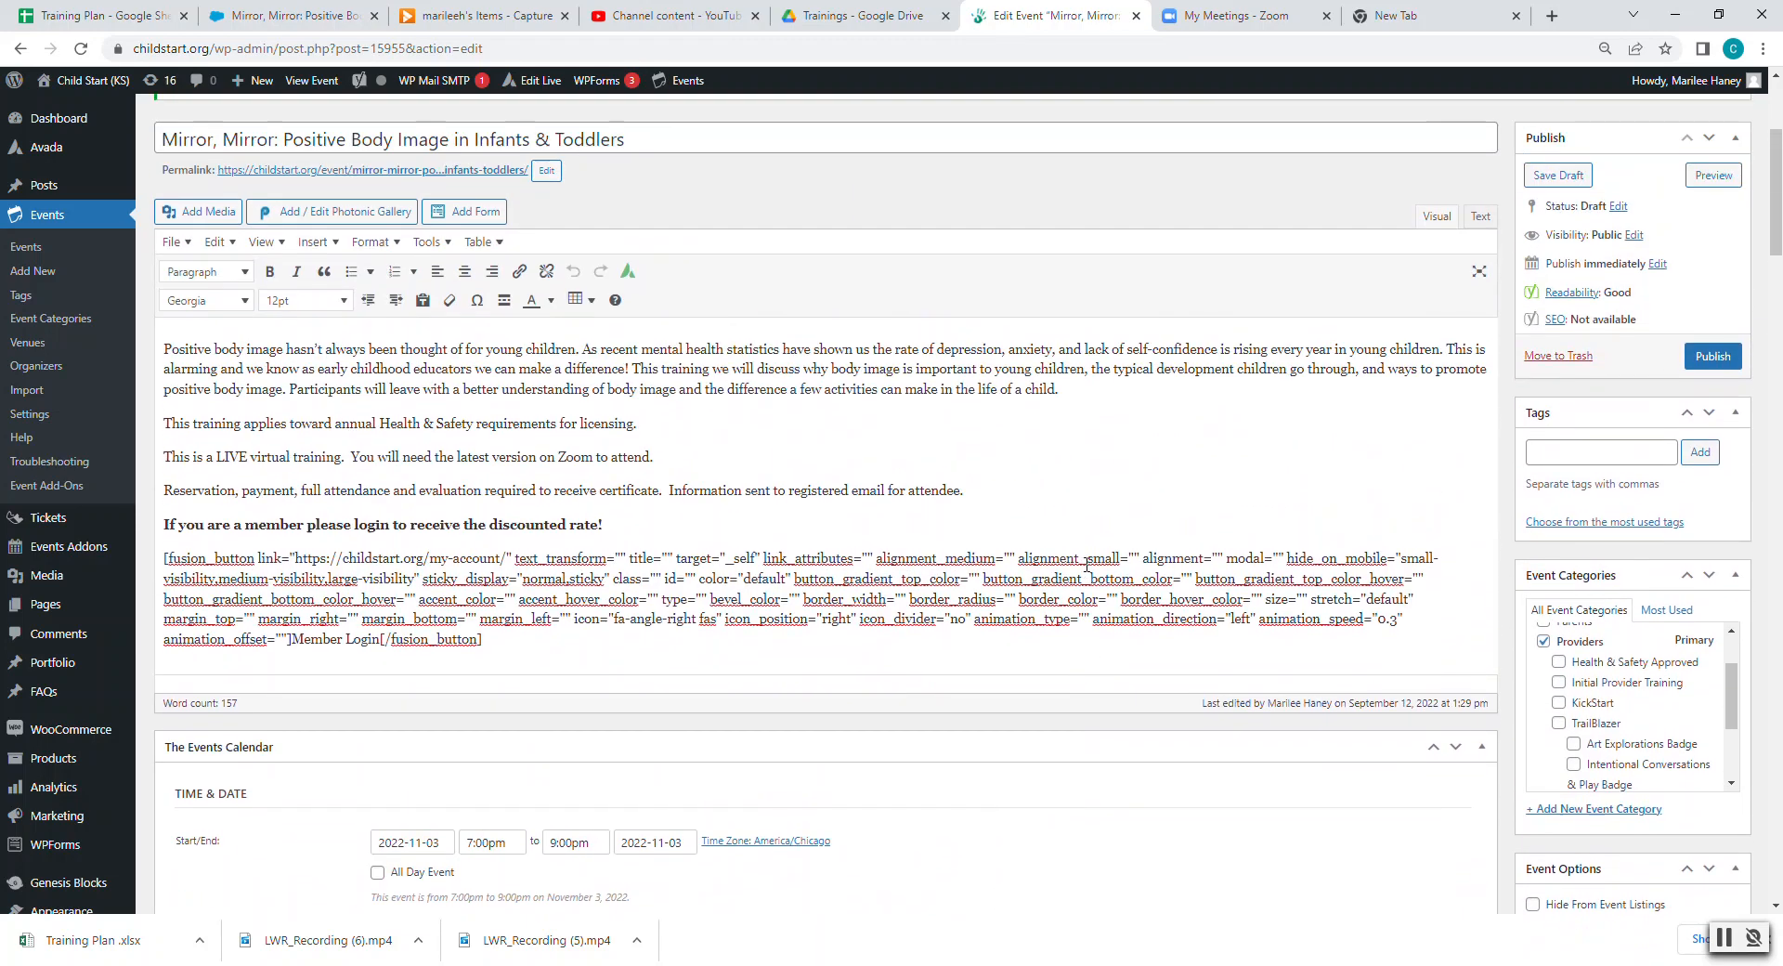
{"action": "scroll", "coordinate": [1112, 561], "scroll_direction": "up", "scroll_amount": 3}
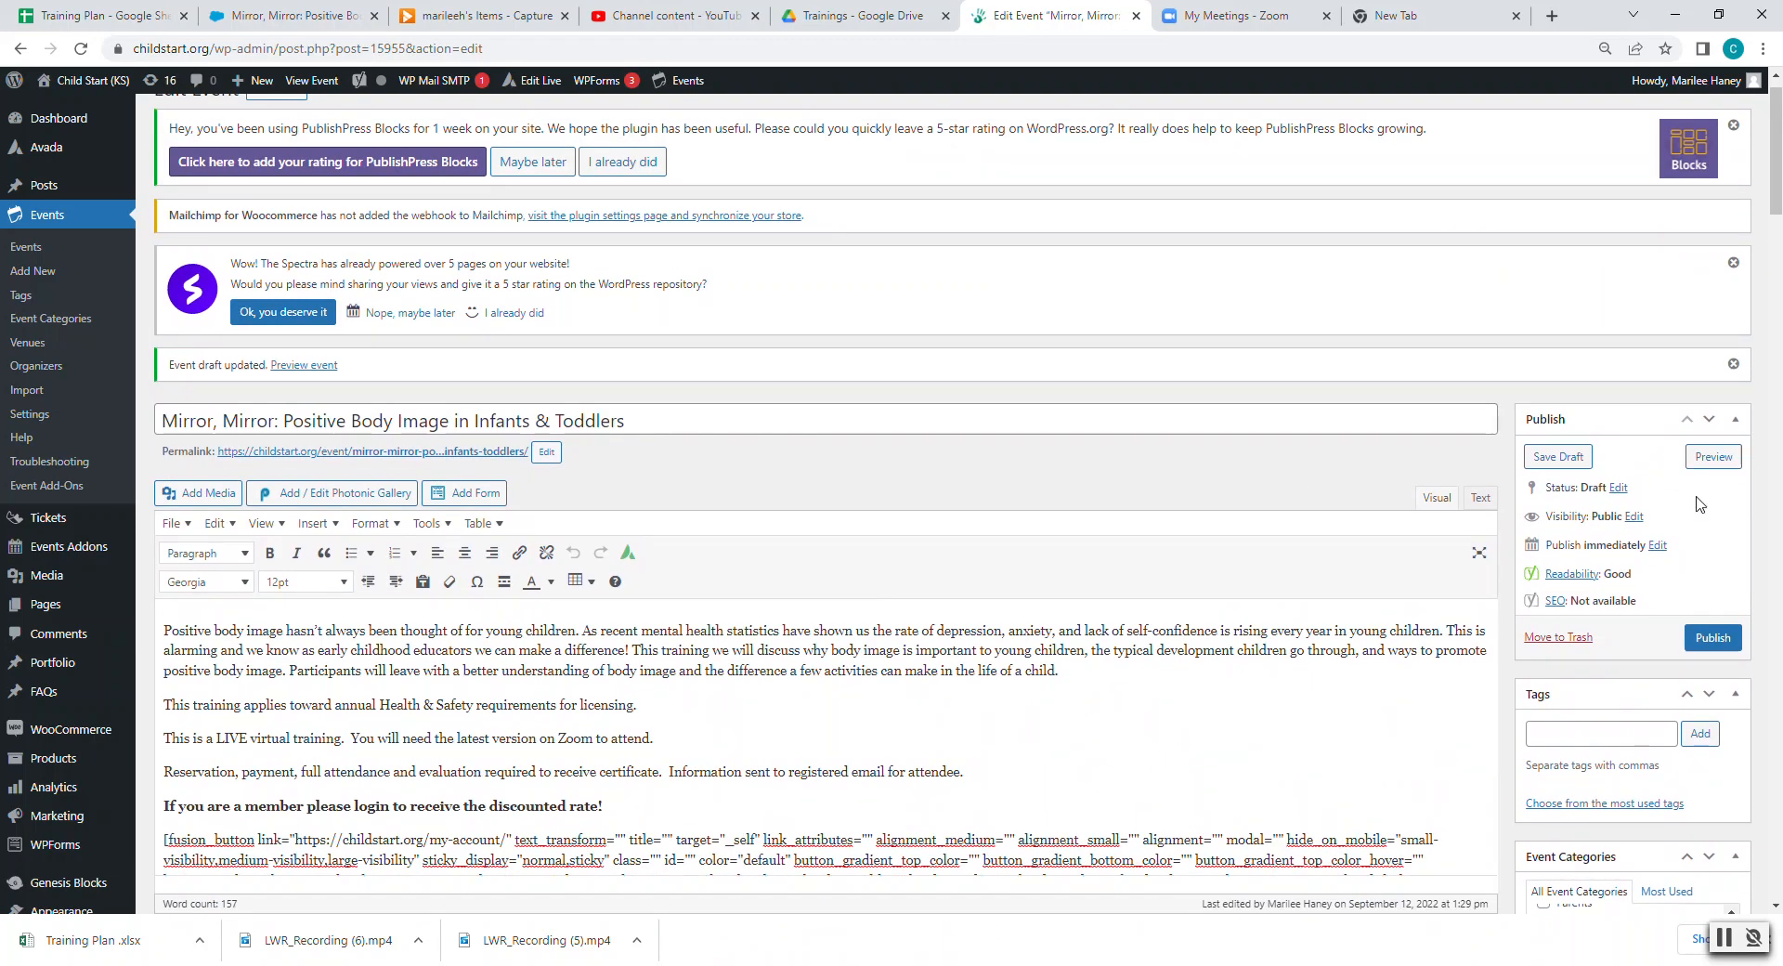
- Publish the Mirror, Mirror event with public visibility
{"action": "left_click", "coordinate": [1719, 646]}
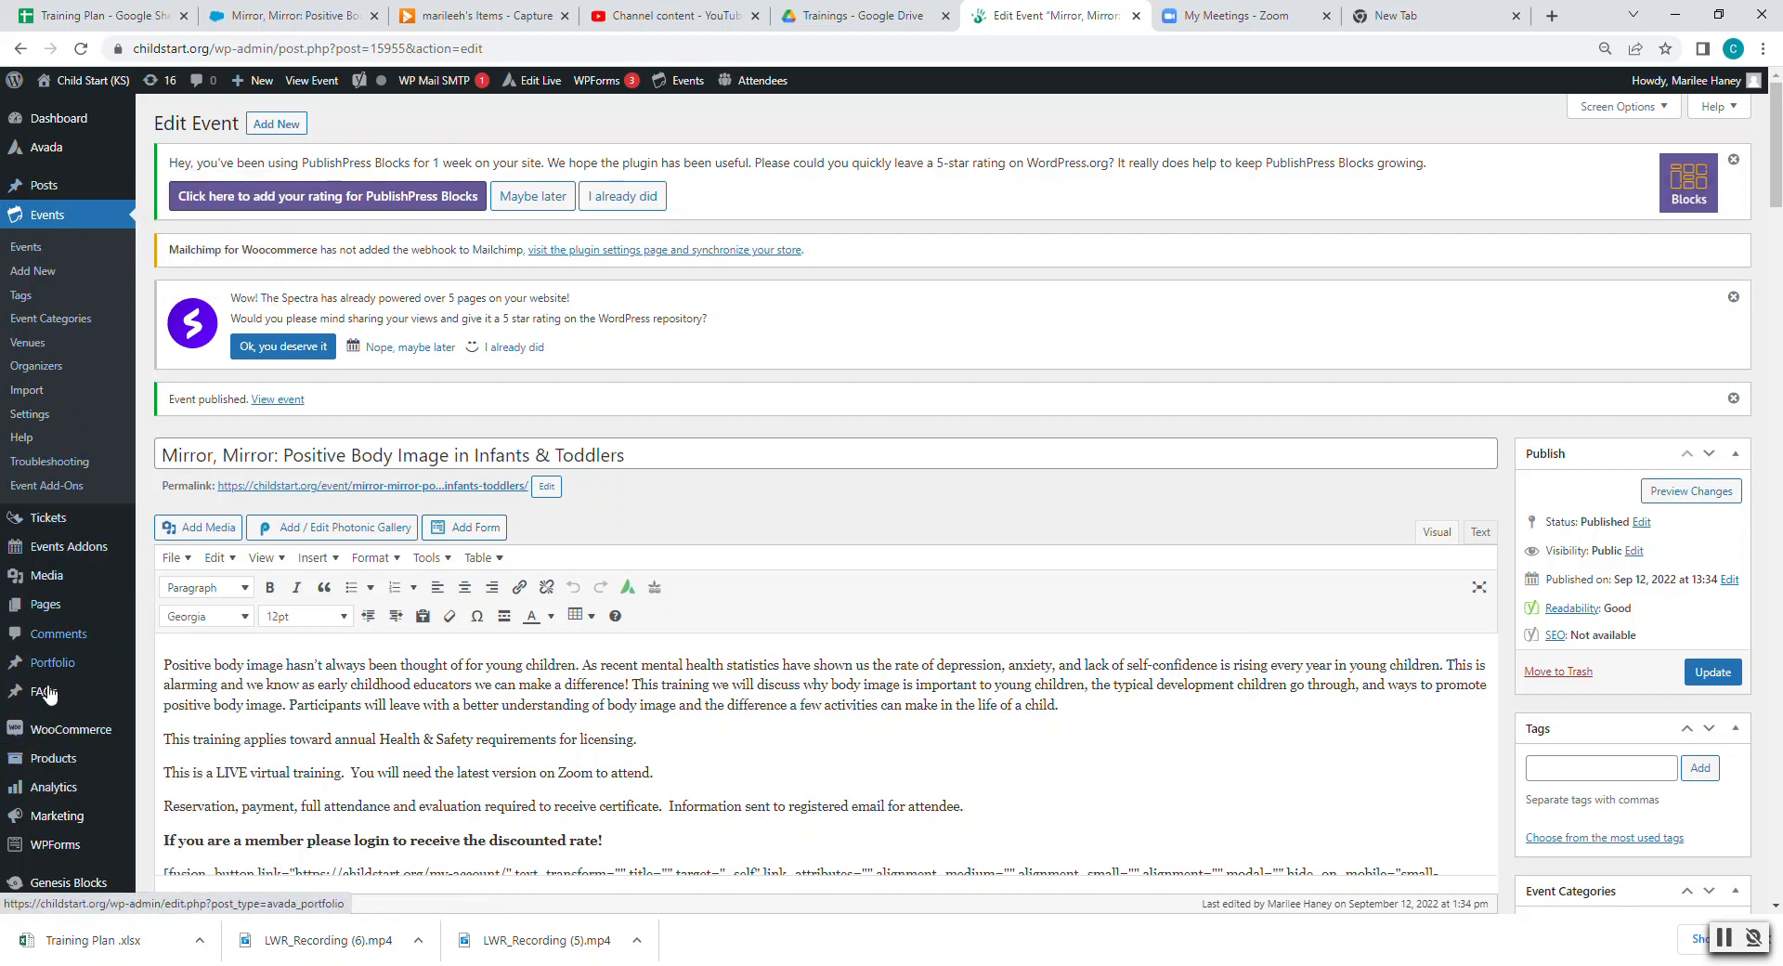
{"action": "mouse_move", "coordinate": [61, 736]}
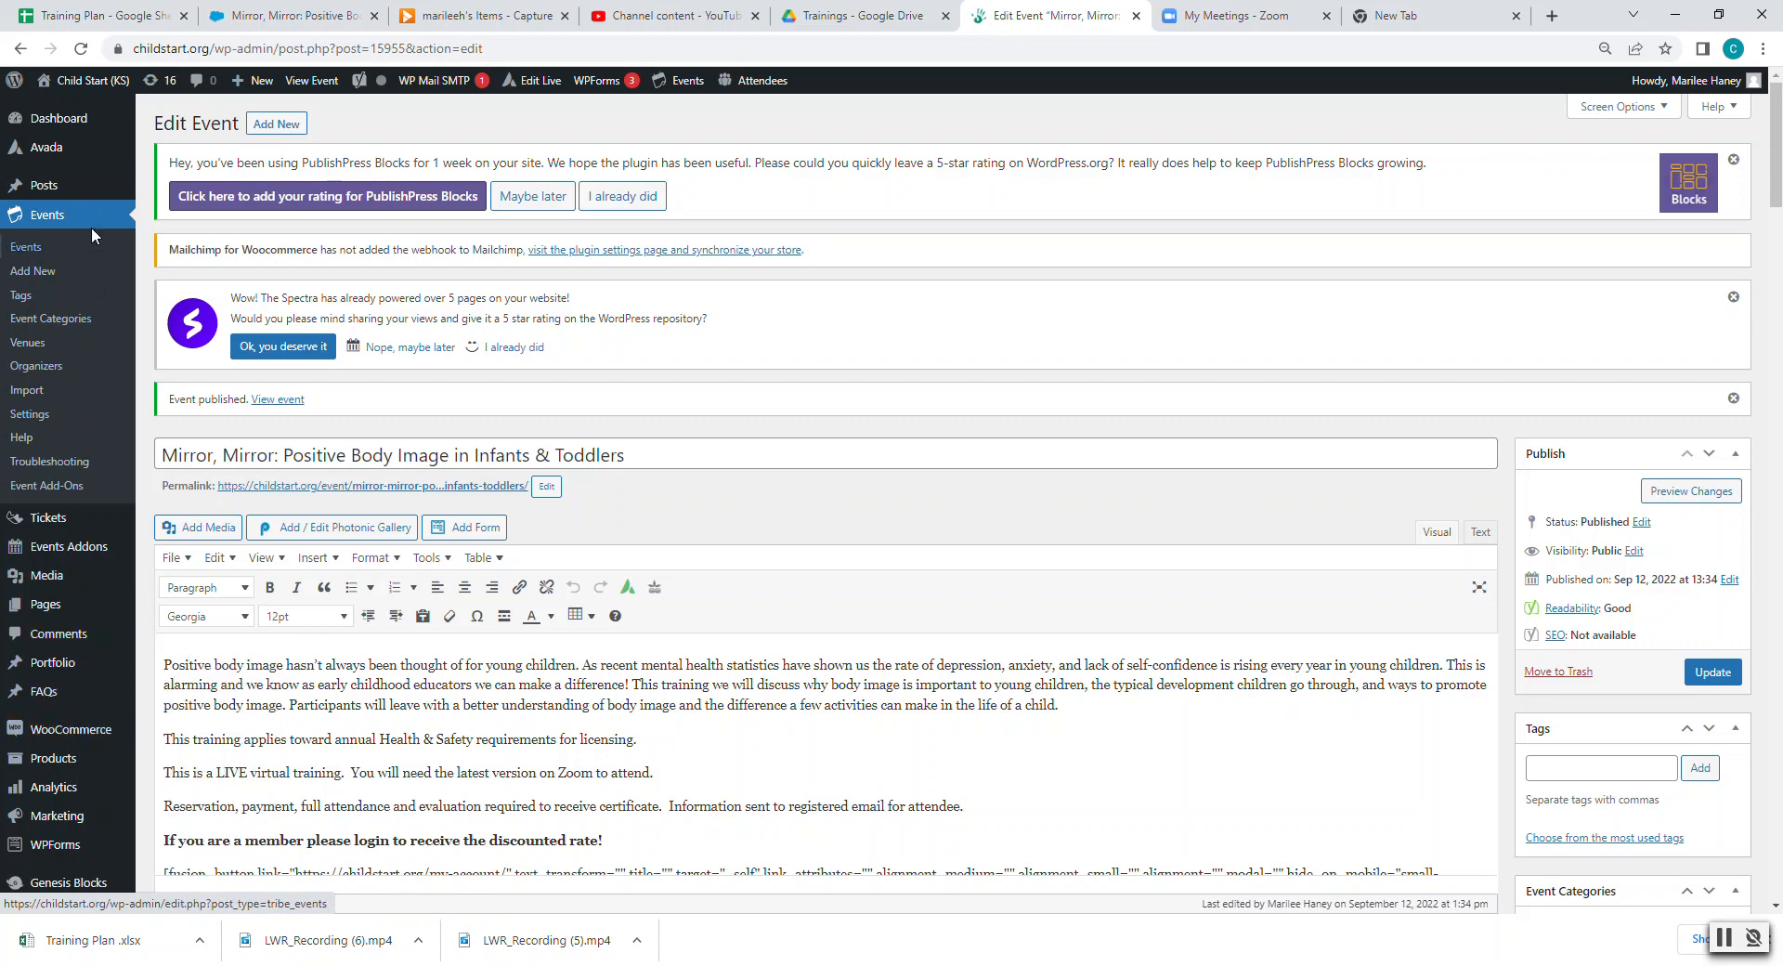
{"action": "mouse_move", "coordinate": [96, 817]}
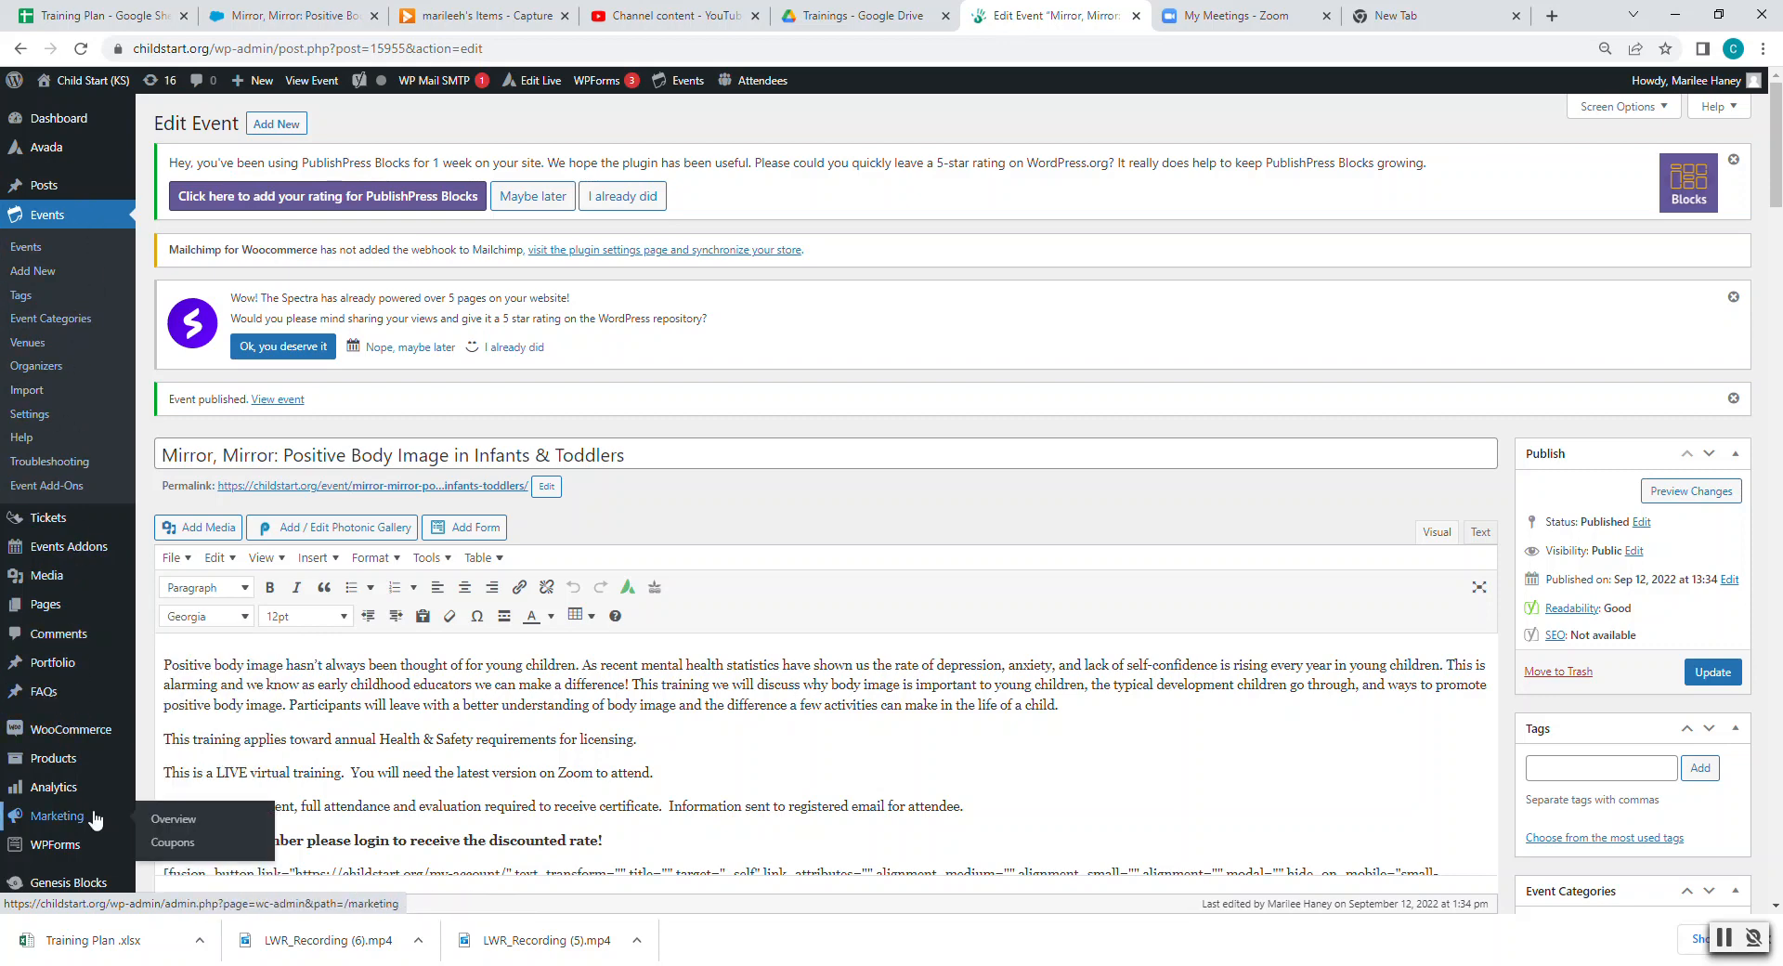
{"action": "mouse_move", "coordinate": [65, 767]}
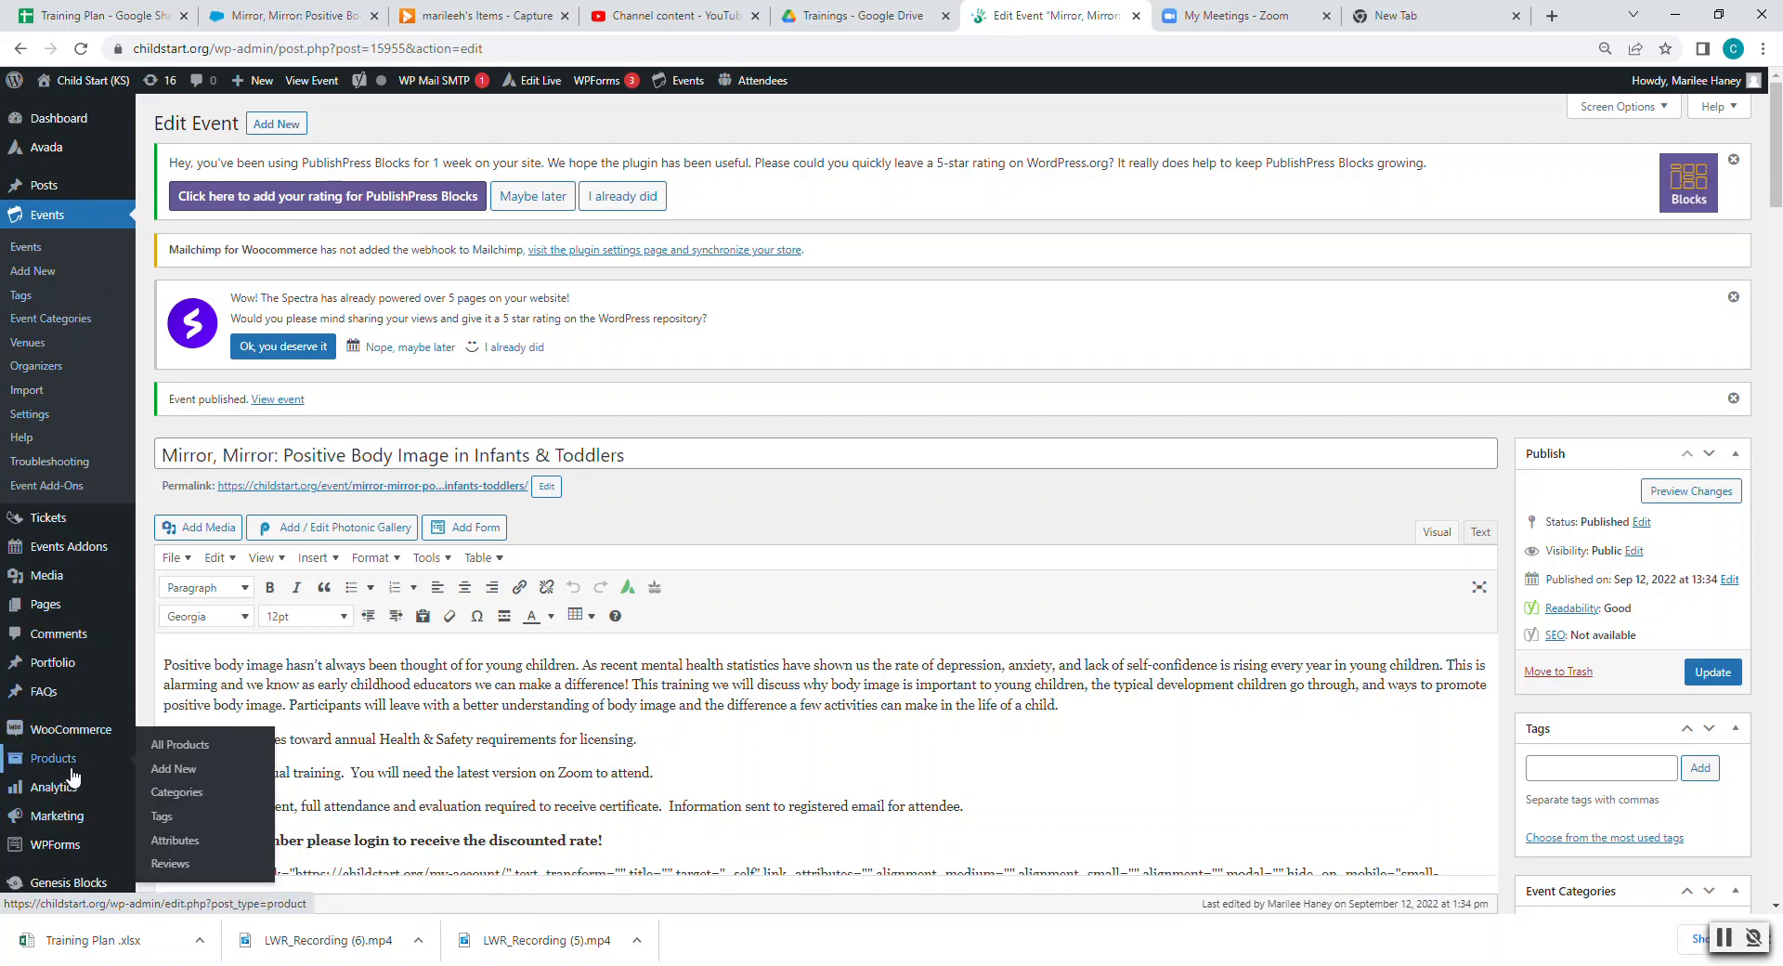
- Go to Products > All Products to find the $20.00 Mirror, Mirror 11/3/2022 product
{"action": "left_click", "coordinate": [66, 767]}
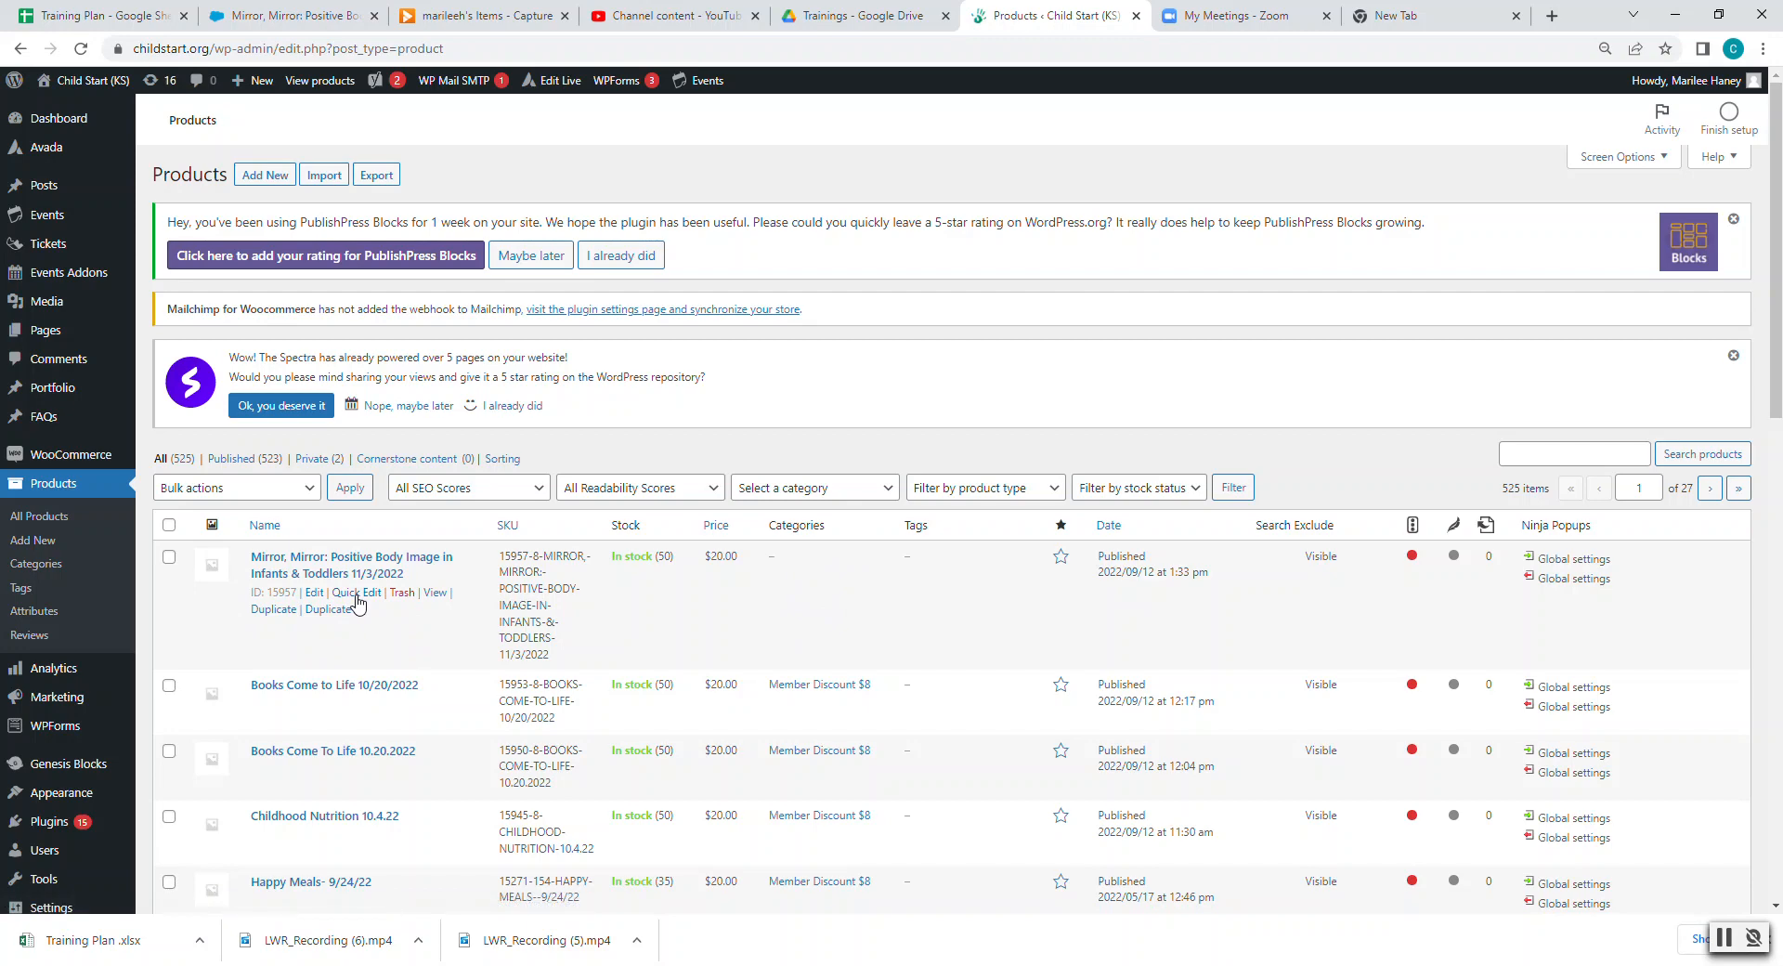
- Quick-edit the Mirror, Mirror 11/3/2022 product to add the Member Discount $8 category and update it
{"action": "left_click", "coordinate": [356, 594]}
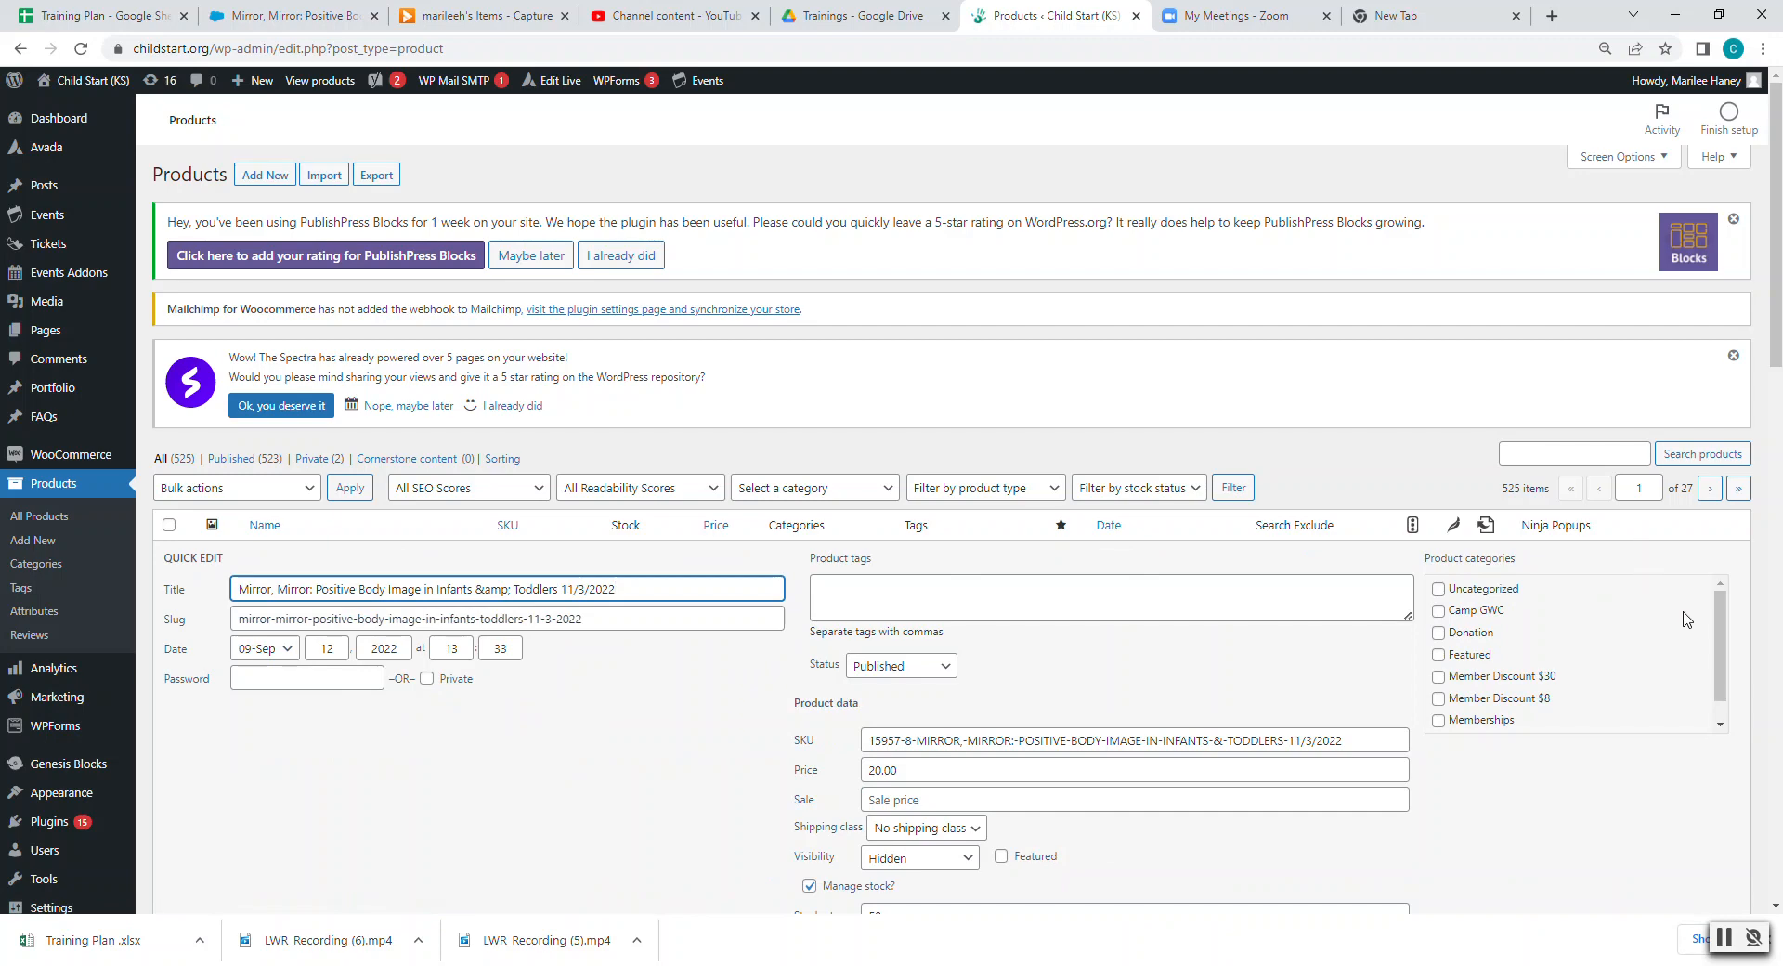
{"action": "left_click", "coordinate": [1438, 698]}
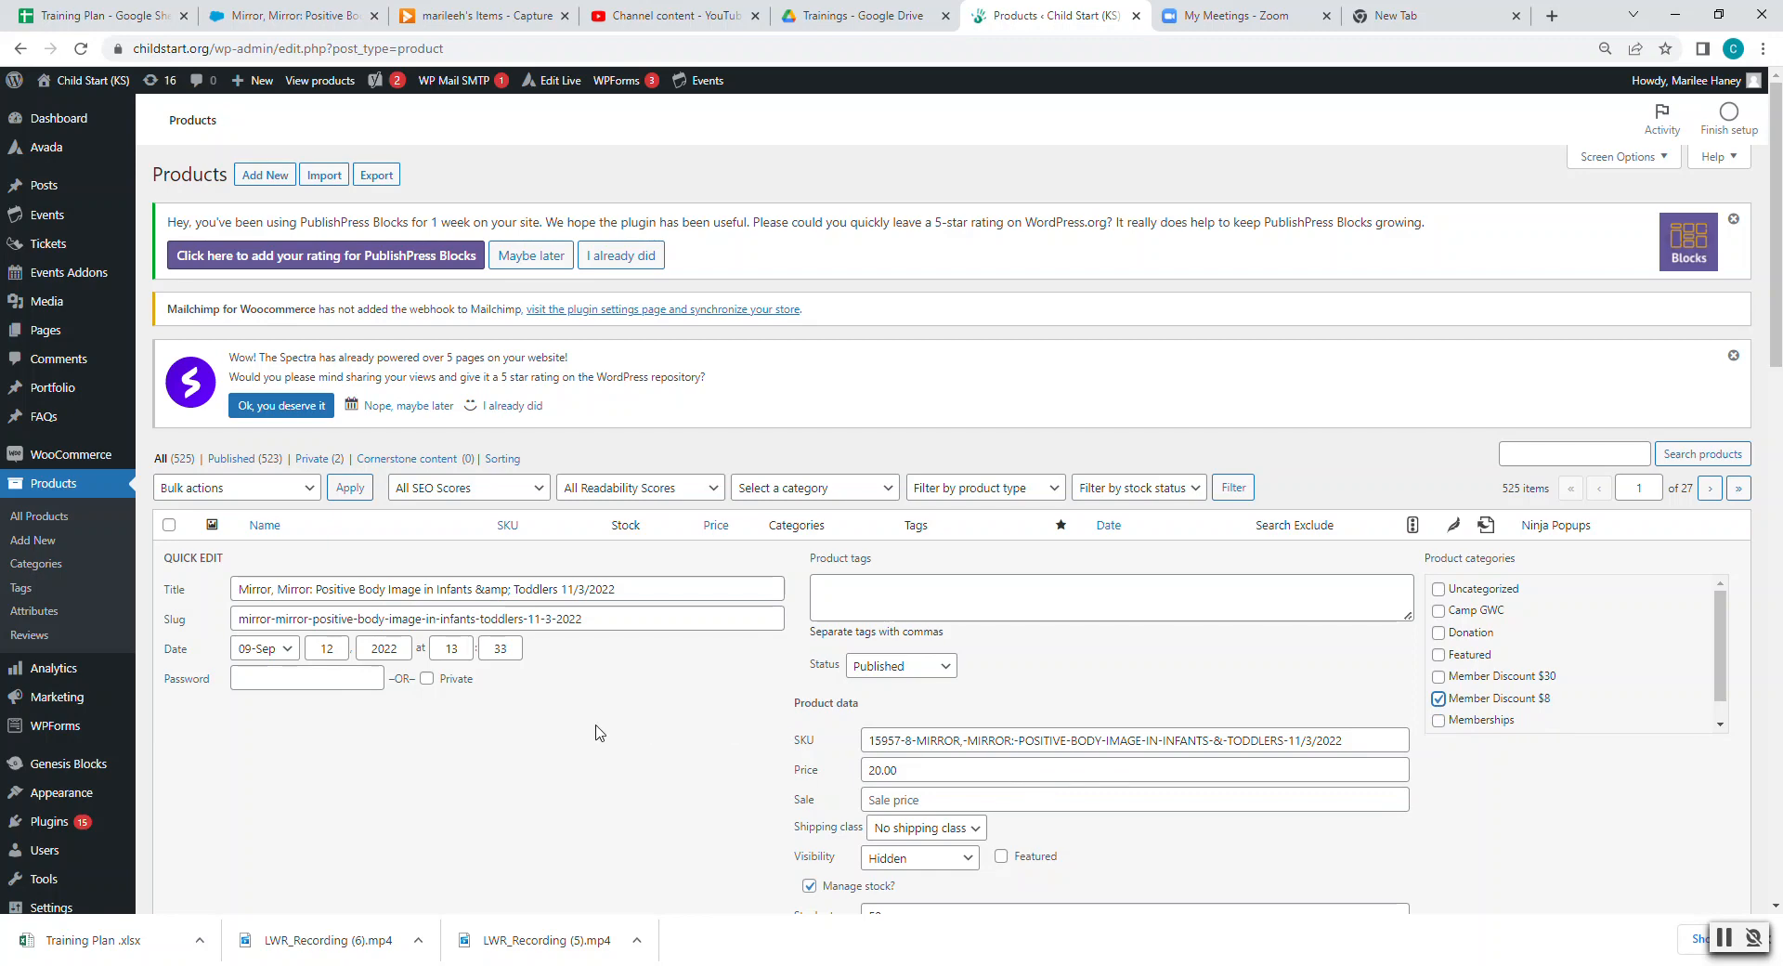
{"action": "scroll", "coordinate": [599, 733], "scroll_direction": "down", "scroll_amount": 2}
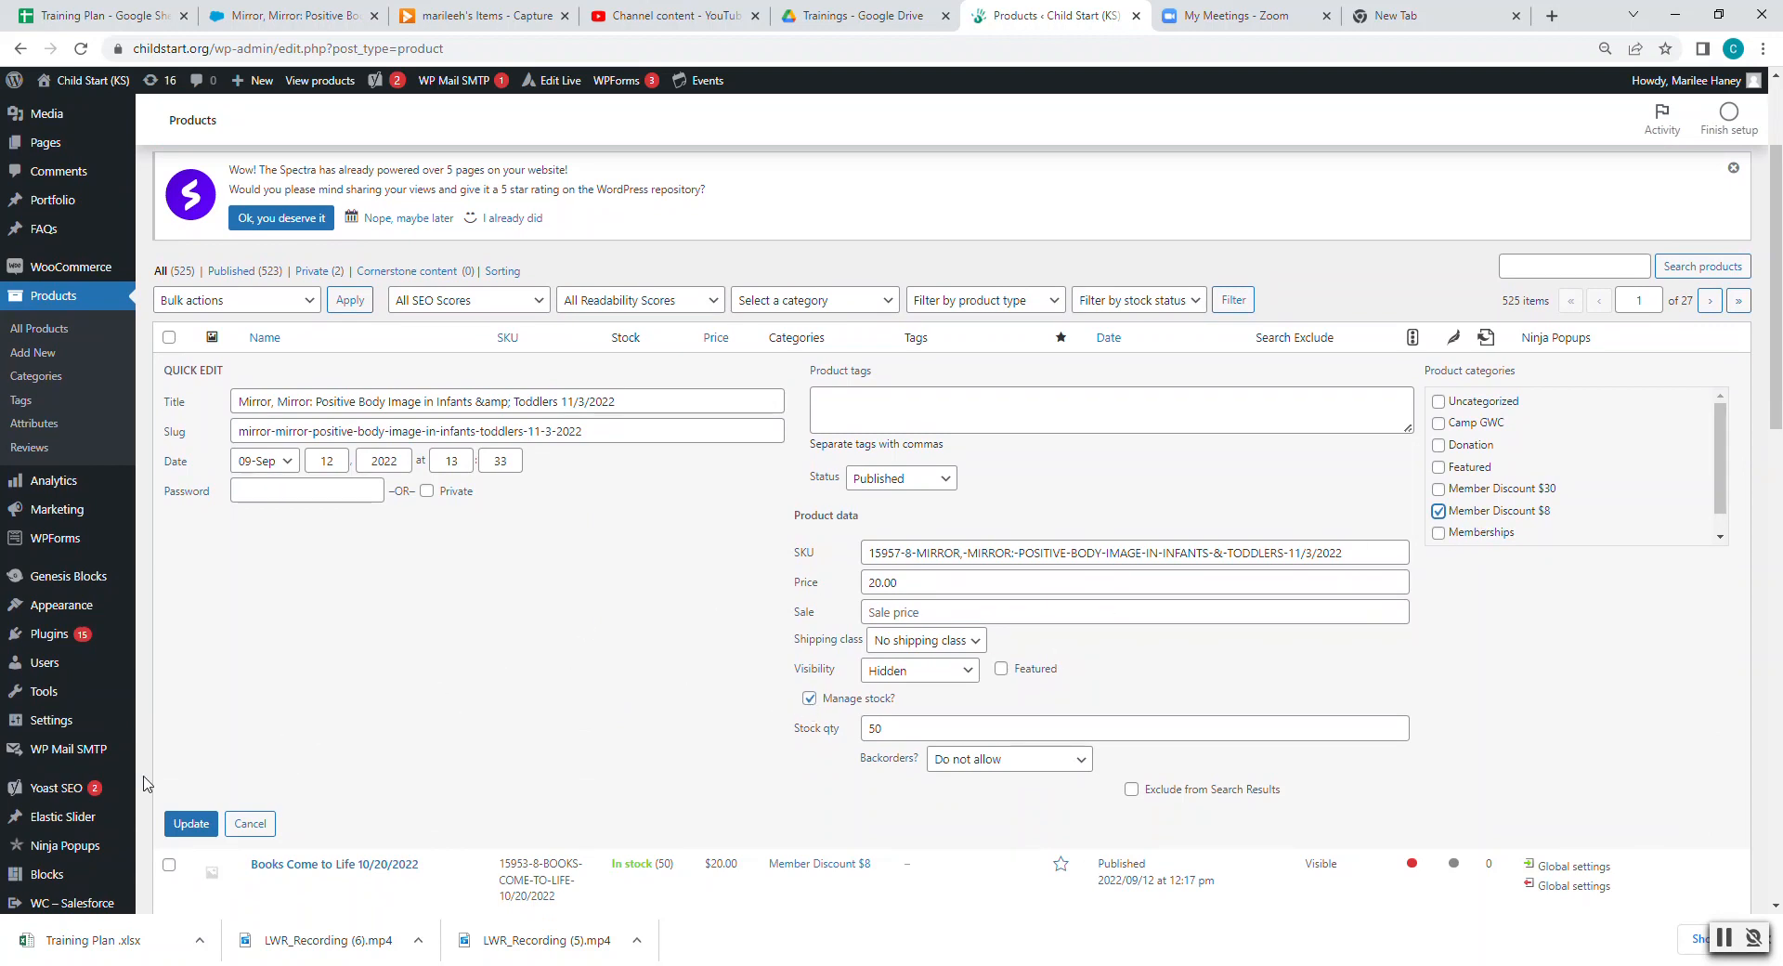
{"action": "left_click", "coordinate": [190, 823]}
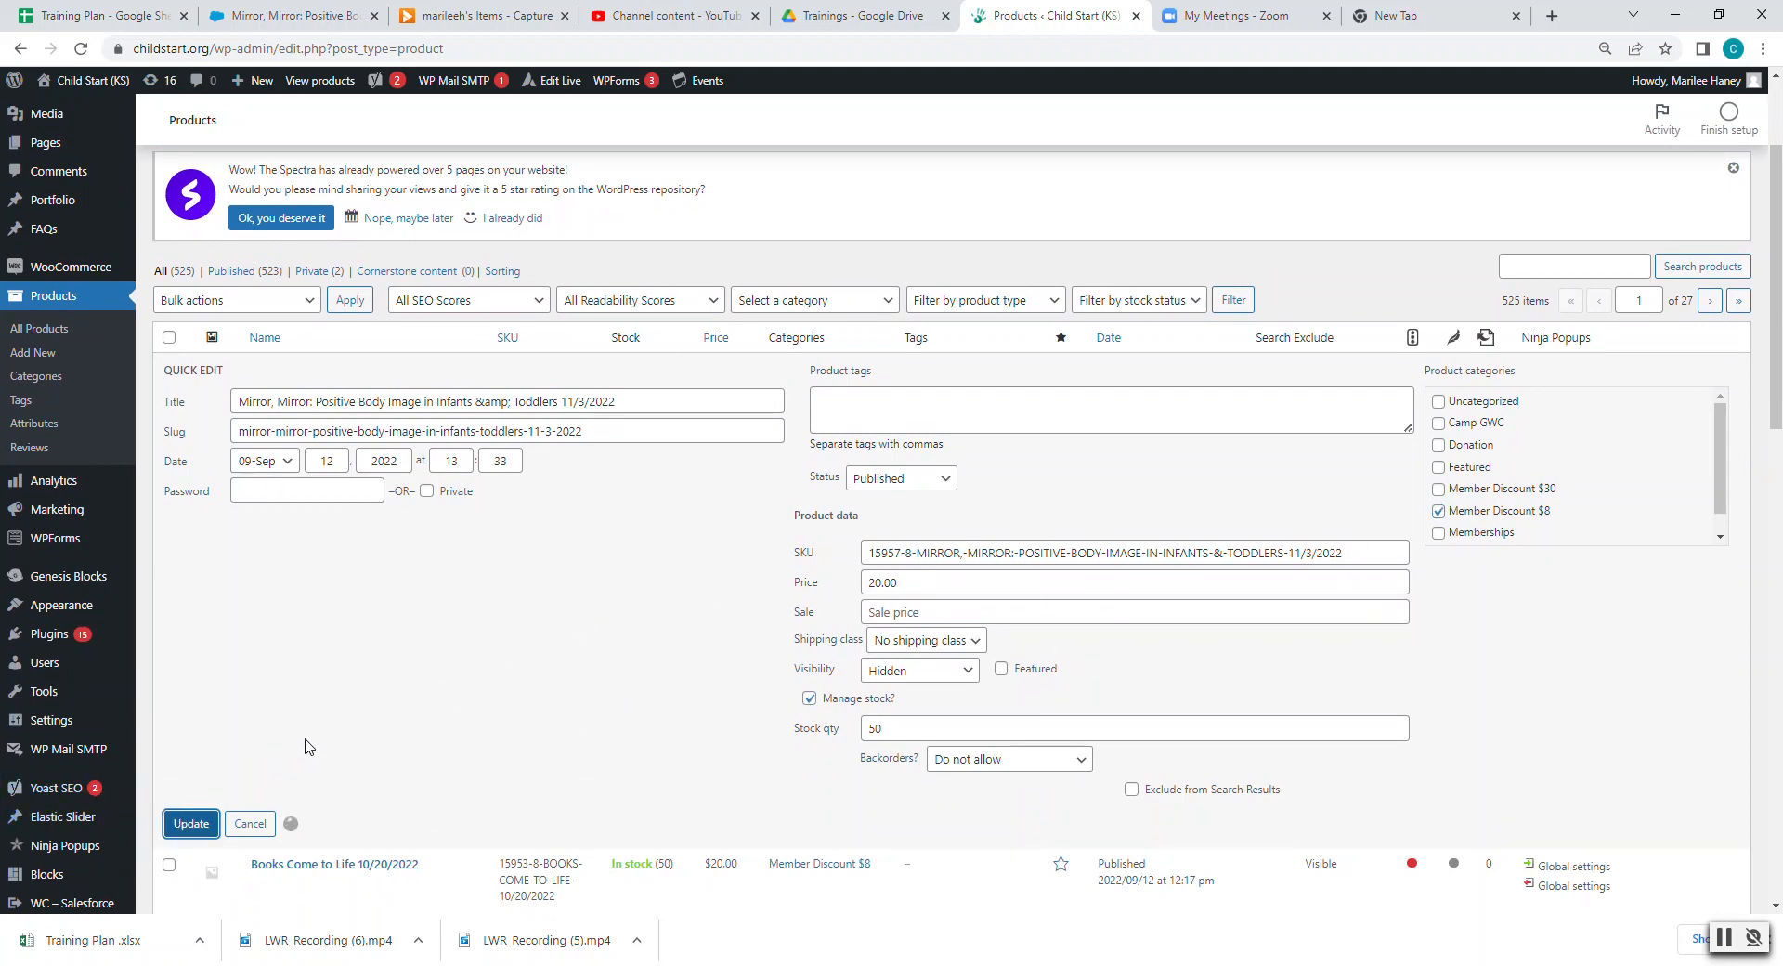